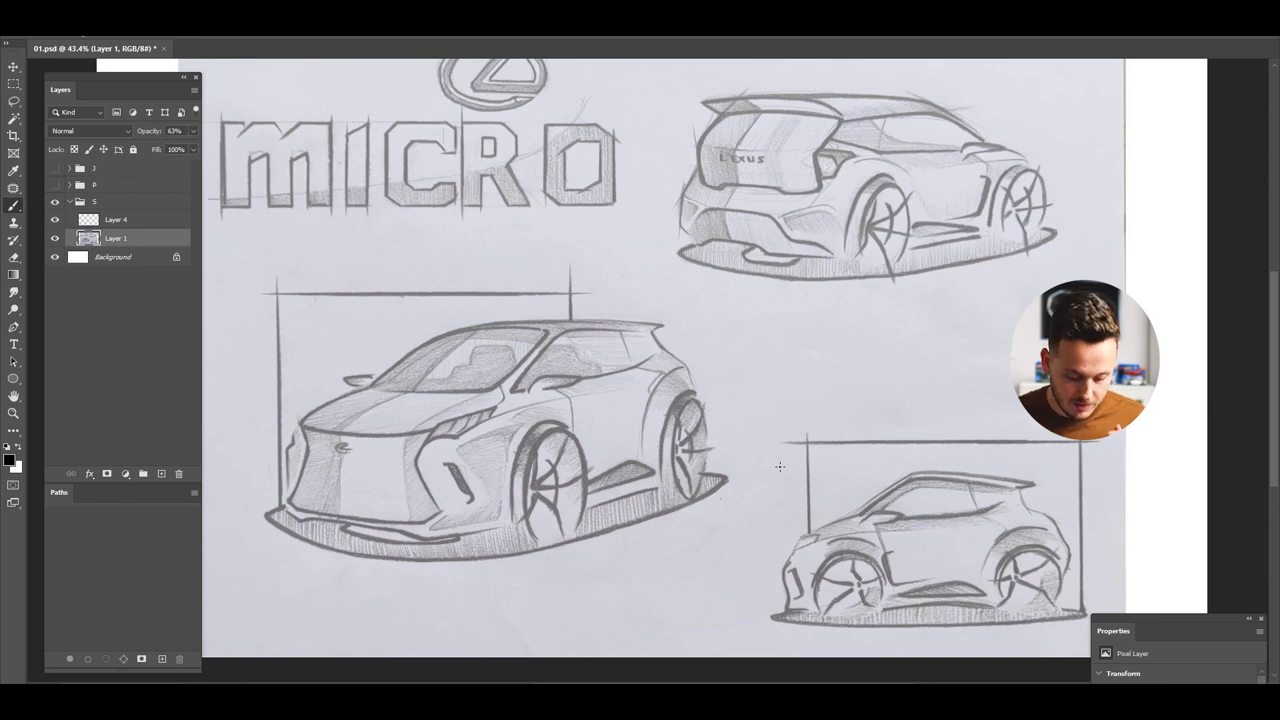
On Layer 4, draw wheel-sized circles over both wheels and between them in the side-view sketch to gauge its wheelbase
drag(806, 512, 832, 508)
drag(801, 500, 534, 294)
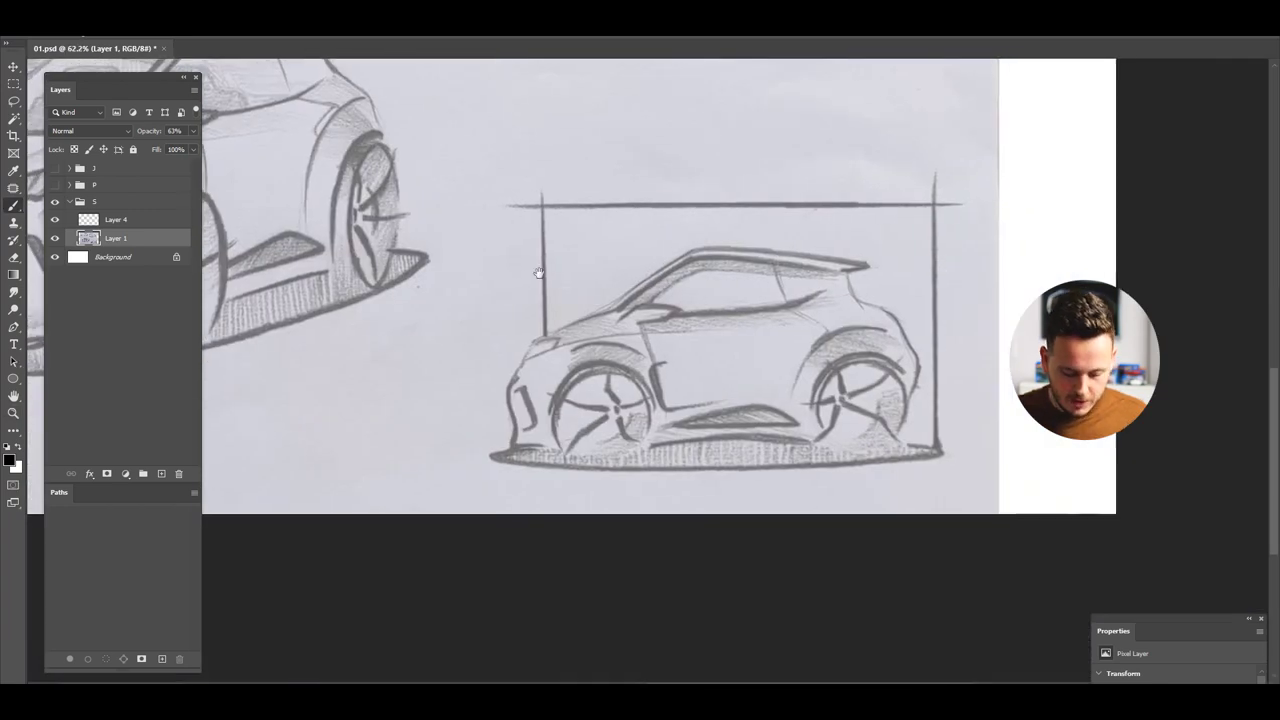
click(110, 220)
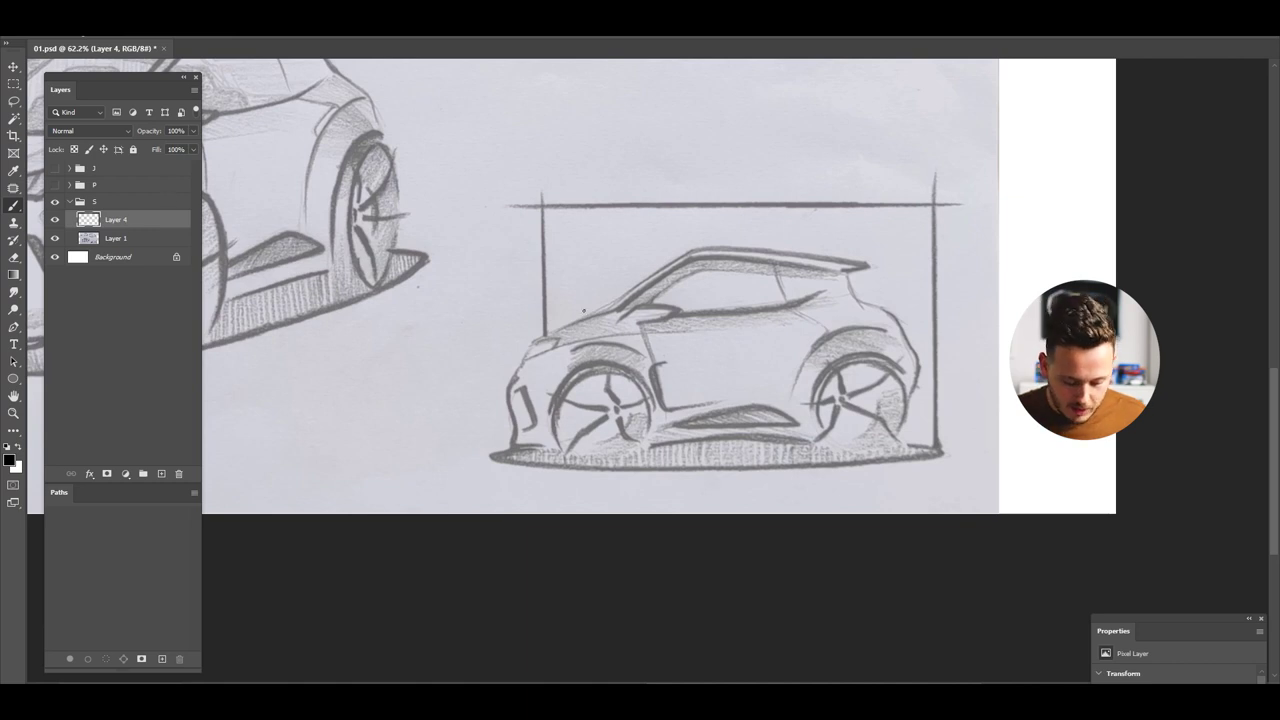
drag(566, 318, 573, 315)
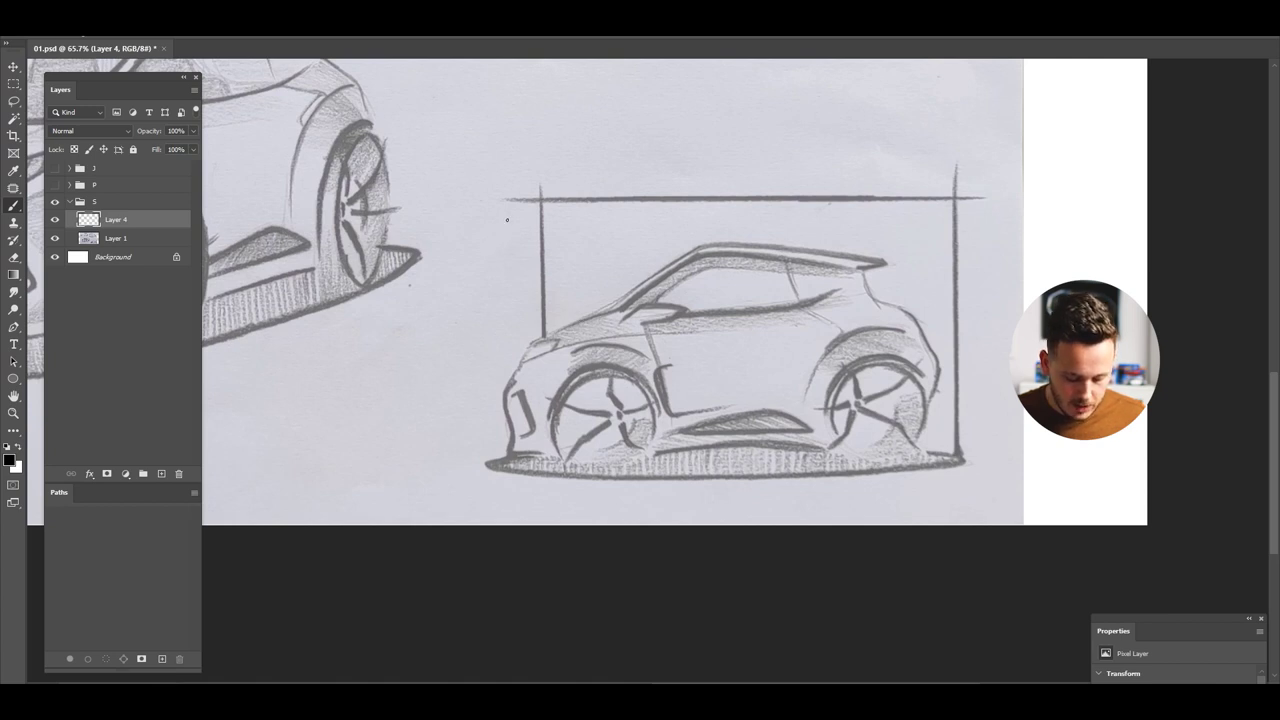
drag(614, 412, 864, 411)
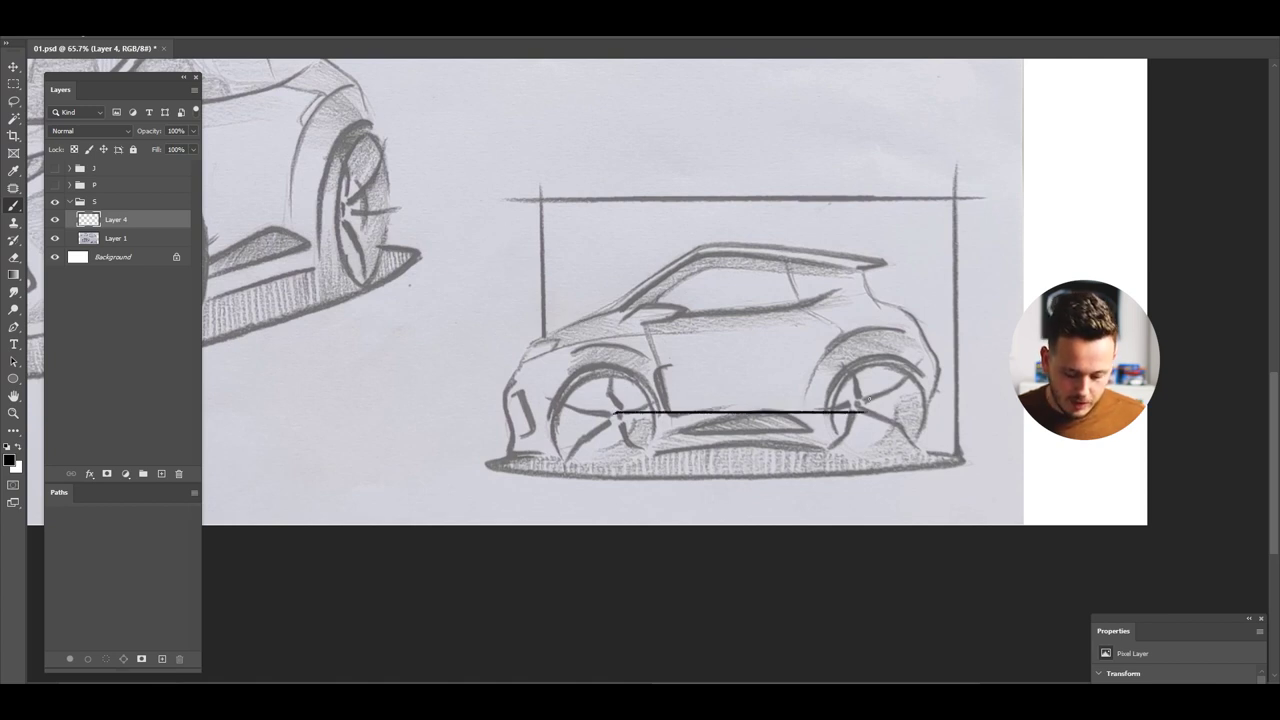
key(ctrl+z)
mouse_move(606, 466)
mouse_down()
mouse_move(590, 467)
mouse_move(607, 465)
mouse_up()
drag(690, 380, 684, 376)
mouse_move(820, 366)
mouse_down()
mouse_move(820, 460)
mouse_move(832, 384)
mouse_up()
drag(833, 428, 931, 407)
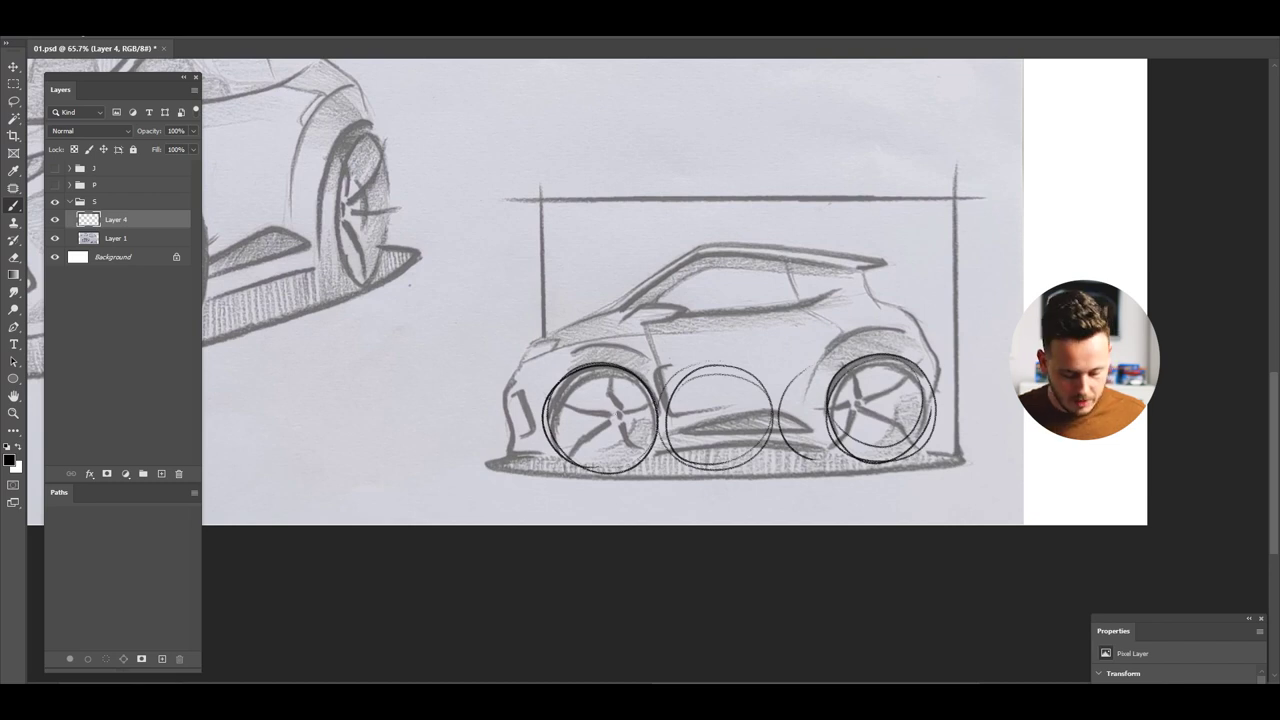
Paste the side-view photo of the small grey car, compare its wheelbase using wheel-sized circles, and delete the photo layer
key(ctrl+v)
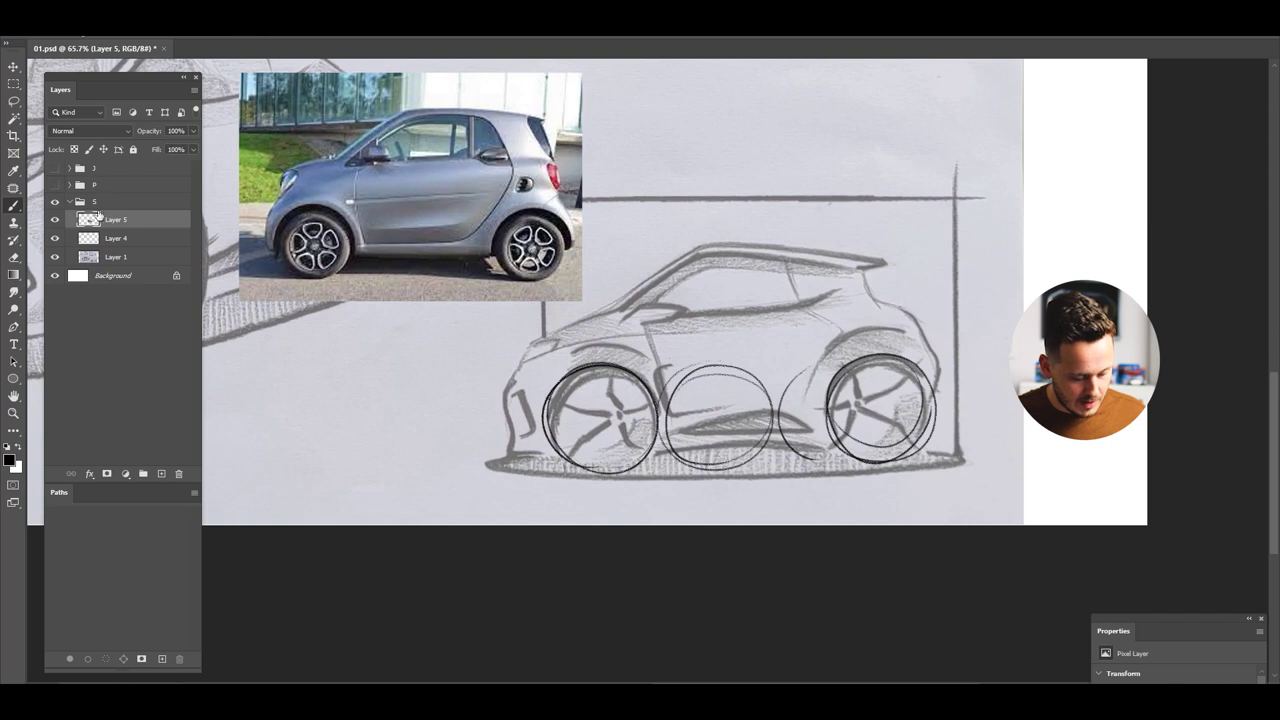
mouse_move(338, 217)
mouse_down()
mouse_move(302, 214)
mouse_move(298, 266)
mouse_up()
drag(398, 213, 348, 263)
drag(462, 217, 470, 262)
drag(472, 236, 500, 270)
drag(562, 222, 540, 213)
drag(330, 217, 334, 264)
drag(402, 222, 402, 264)
drag(466, 218, 464, 264)
mouse_move(499, 216)
mouse_down()
mouse_move(492, 277)
mouse_move(505, 236)
mouse_up()
mouse_move(992, 407)
mouse_down()
mouse_move(950, 462)
mouse_move(995, 447)
mouse_up()
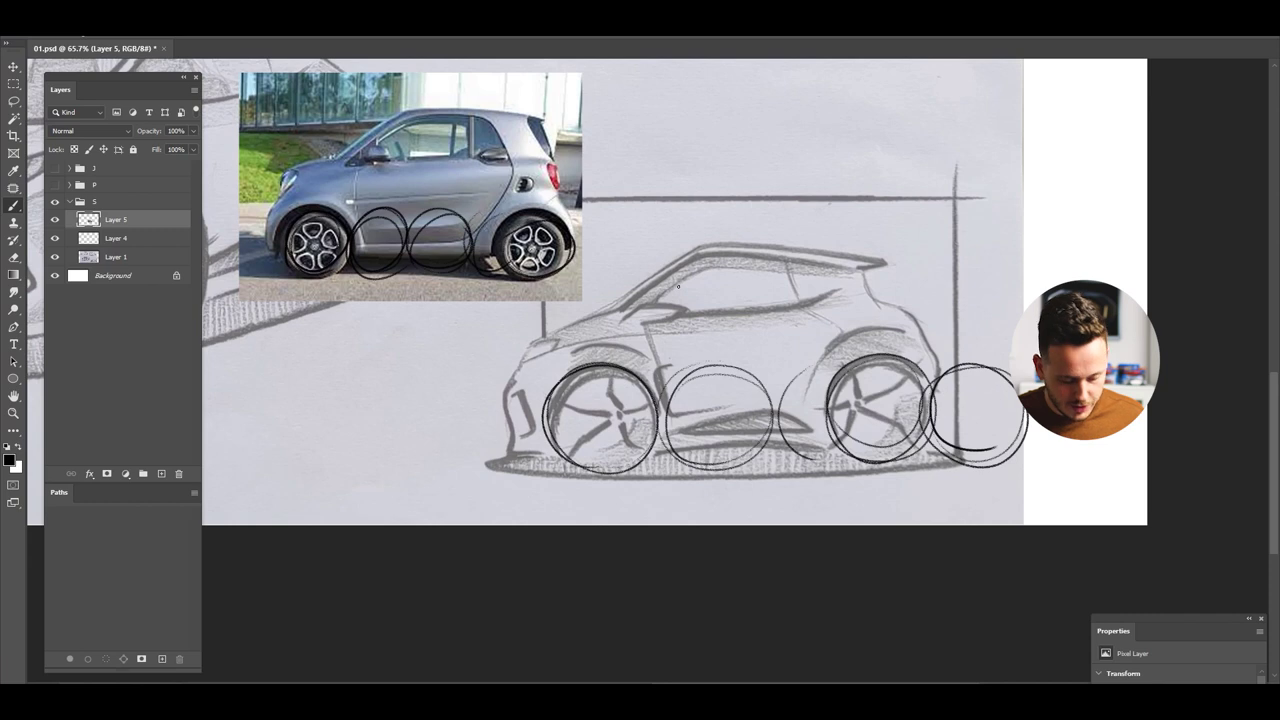
key(Delete)
Hide Layer 4, add a new layer, and marquee-select the side-view car sketch with its frame
click(56, 220)
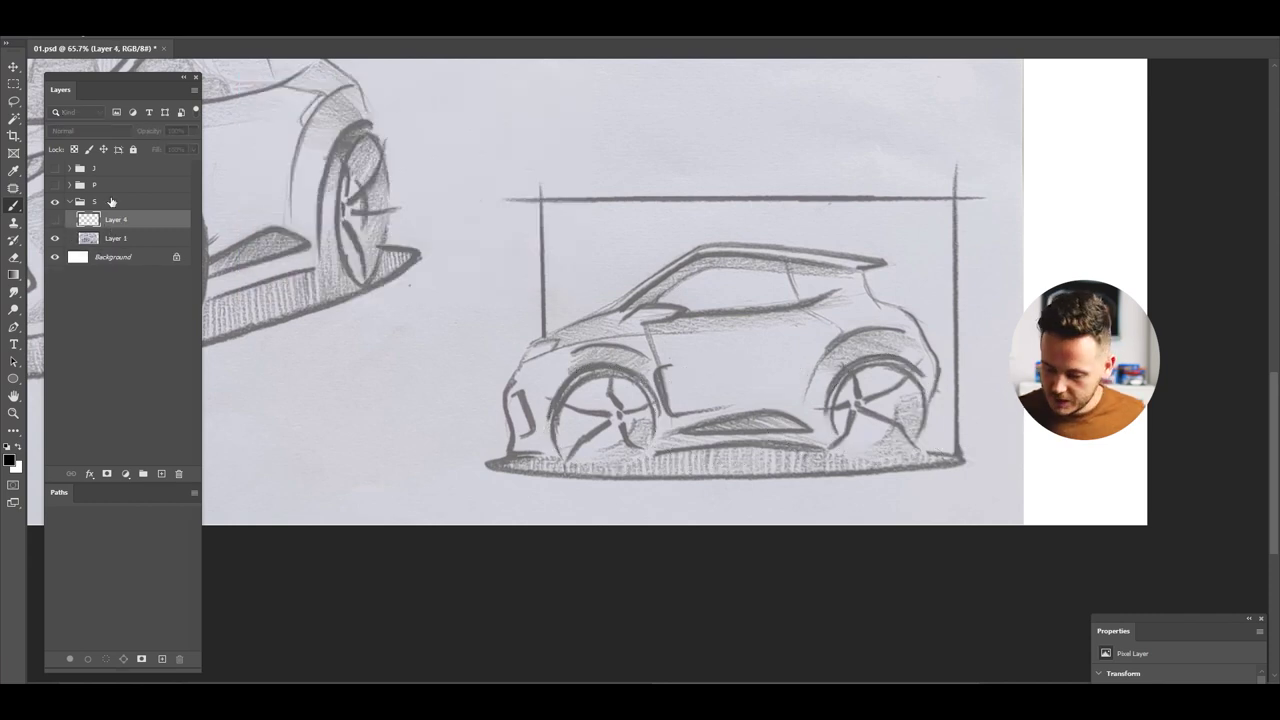
key(ctrl+alt+shift+n)
click(112, 257)
key(m)
mouse_move(967, 194)
mouse_down()
mouse_move(450, 493)
mouse_move(464, 499)
mouse_up()
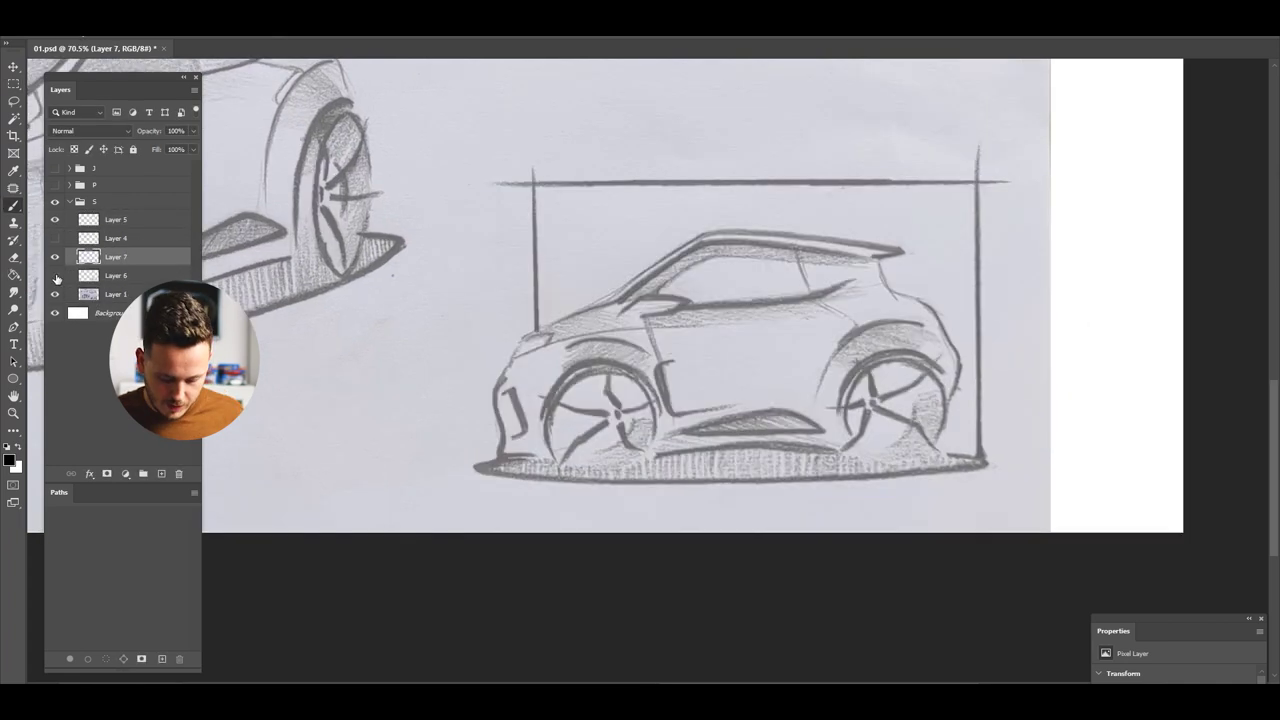
Toggle Layer 6's visibility to compare the widened side-view car with the original sketch, leaving the layer shown
click(55, 276)
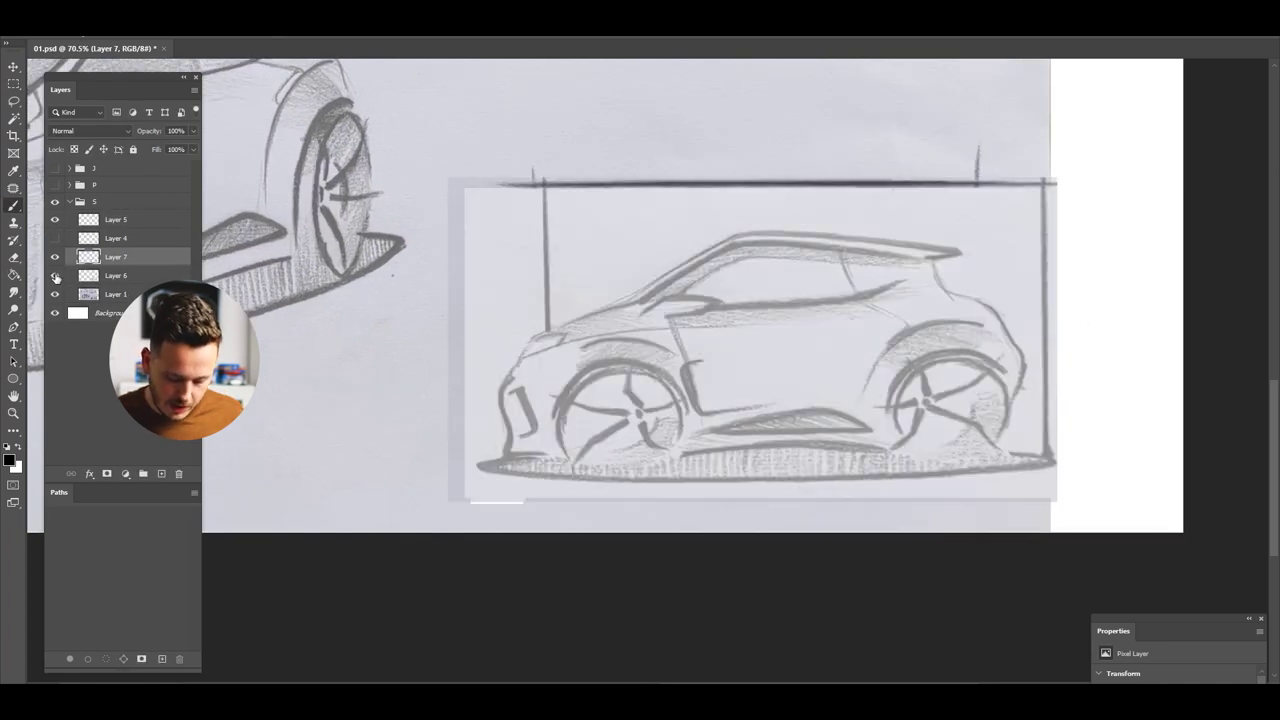
click(55, 276)
click(55, 276)
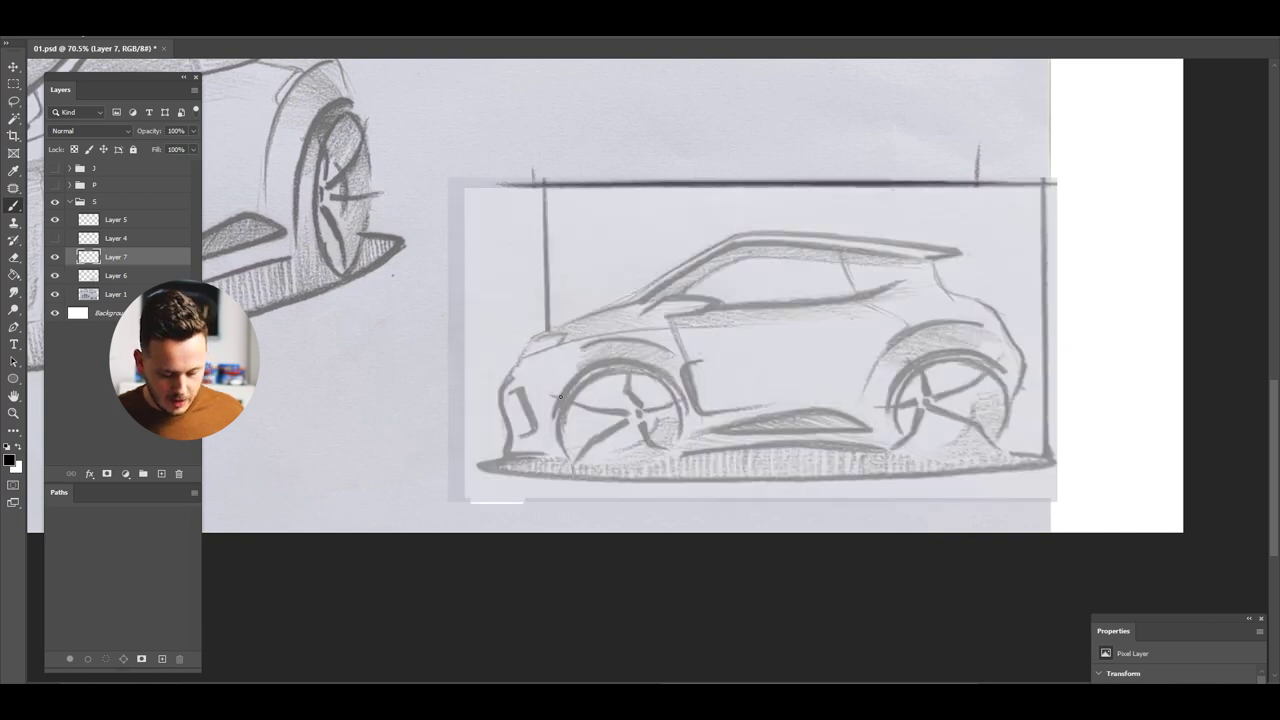
Mark the front wheel's forward shift with an arrow and vertical guides at the bumper and wheel, and erase the marks
scroll(560, 396, up, 1)
mouse_move(554, 382)
mouse_down()
mouse_move(597, 484)
mouse_move(575, 478)
mouse_move(572, 364)
mouse_up()
key(ctrl+z)
mouse_move(643, 411)
mouse_down()
mouse_move(592, 409)
mouse_move(605, 418)
mouse_up()
drag(500, 318, 497, 460)
drag(565, 316, 558, 468)
drag(494, 318, 496, 472)
drag(558, 320, 554, 488)
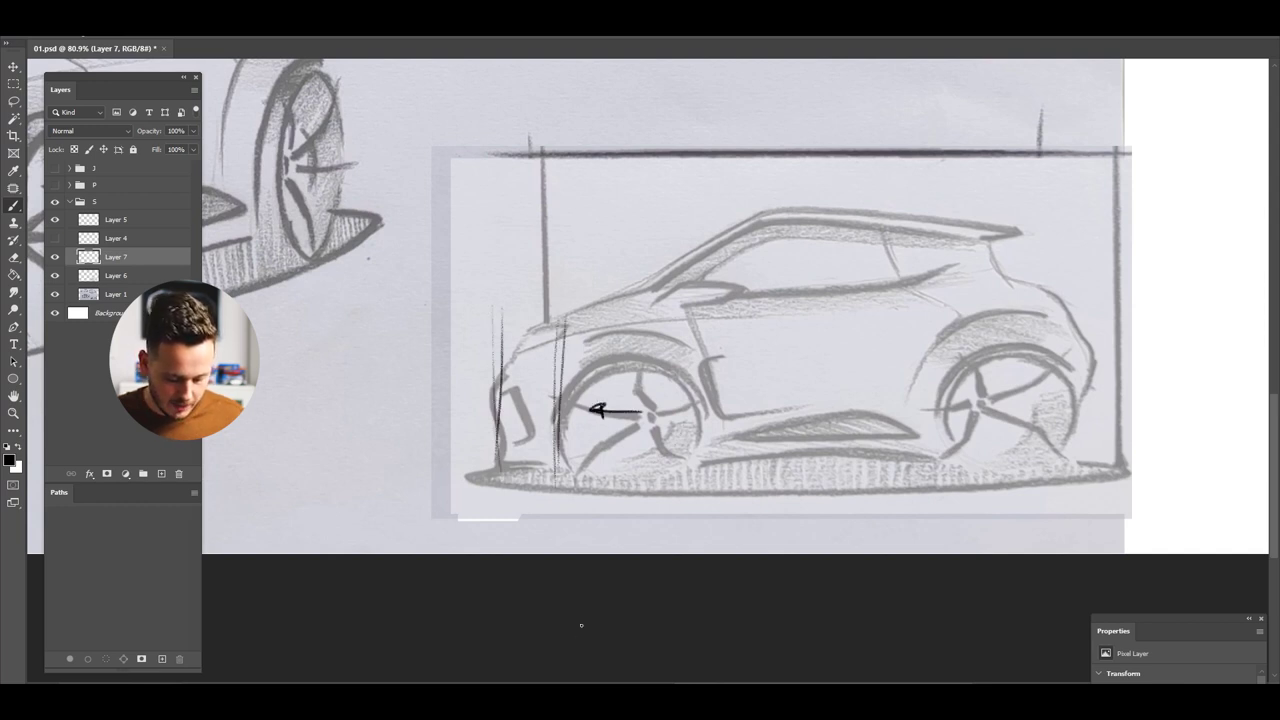
key(e)
mouse_move(514, 328)
mouse_down()
mouse_move(509, 472)
mouse_move(595, 385)
mouse_move(649, 395)
mouse_up()
key(b)
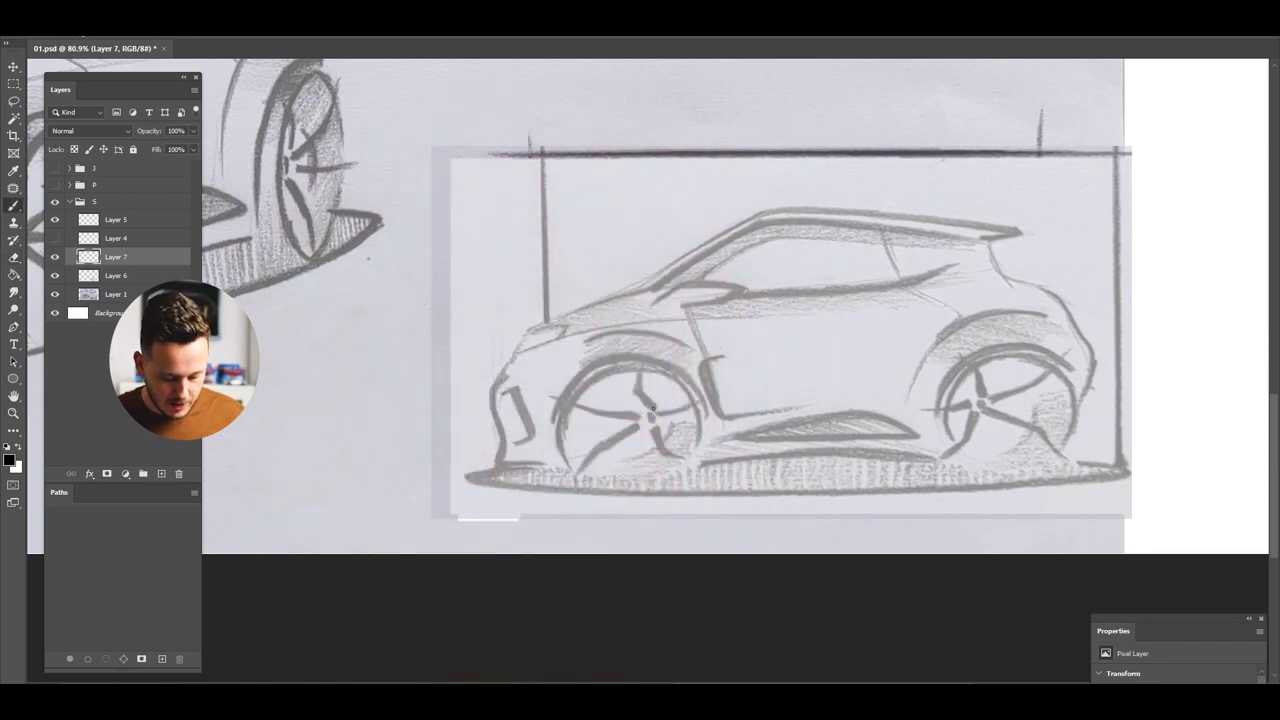
Draw heavy circular outlines for both wheels on Layer 7, placing the front wheel closer to the bumper
mouse_move(606, 354)
mouse_down()
mouse_move(655, 440)
mouse_move(640, 370)
mouse_move(560, 460)
mouse_move(609, 429)
mouse_move(424, 452)
mouse_up()
mouse_move(793, 490)
mouse_down()
mouse_move(898, 420)
mouse_move(770, 480)
mouse_move(760, 355)
mouse_up()
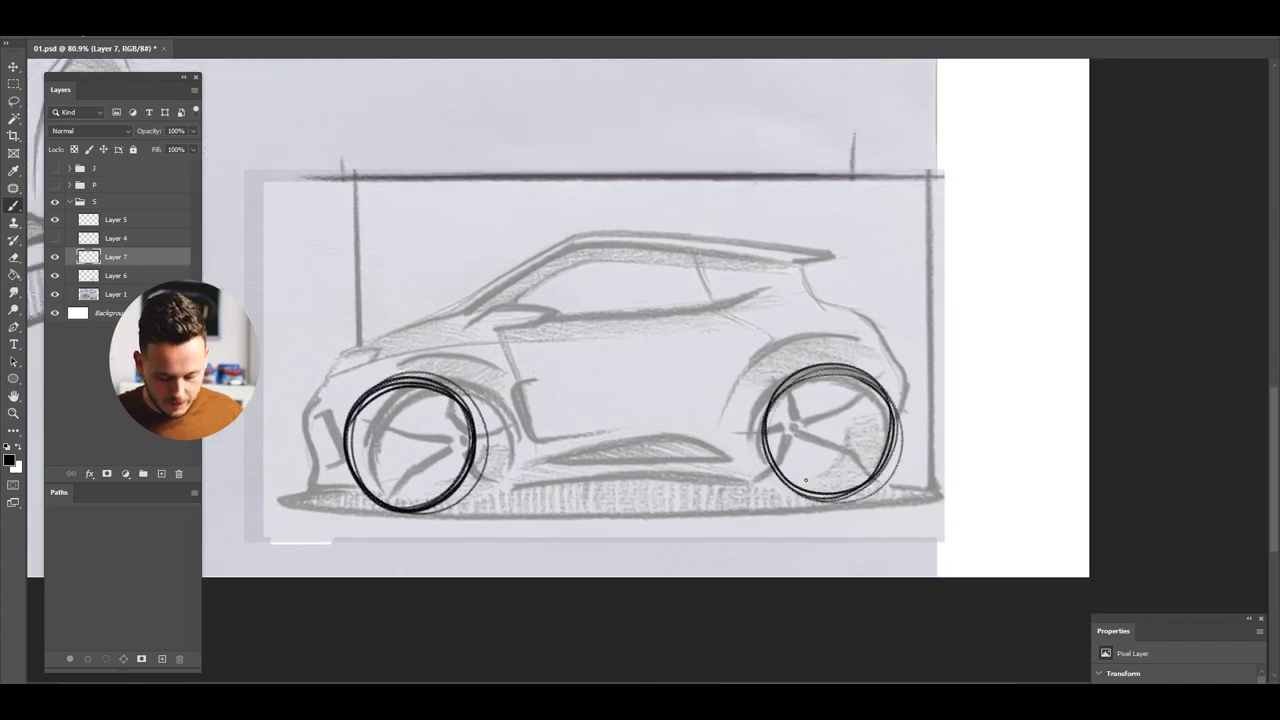
Draw a flat ground shadow under the car with two horizontal lines and fill it with diagonal hatching
drag(527, 532, 549, 482)
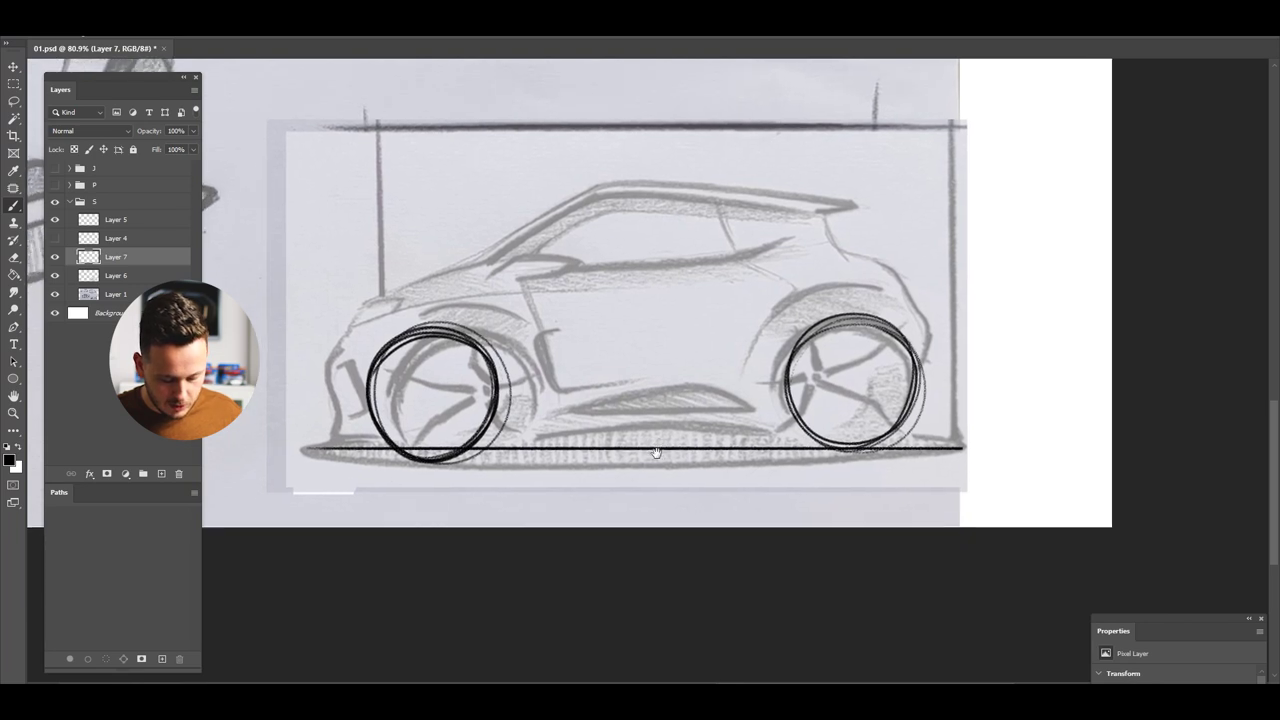
mouse_move(316, 458)
mouse_down()
mouse_move(462, 474)
mouse_move(922, 450)
mouse_move(818, 467)
mouse_move(313, 458)
mouse_move(487, 473)
mouse_up()
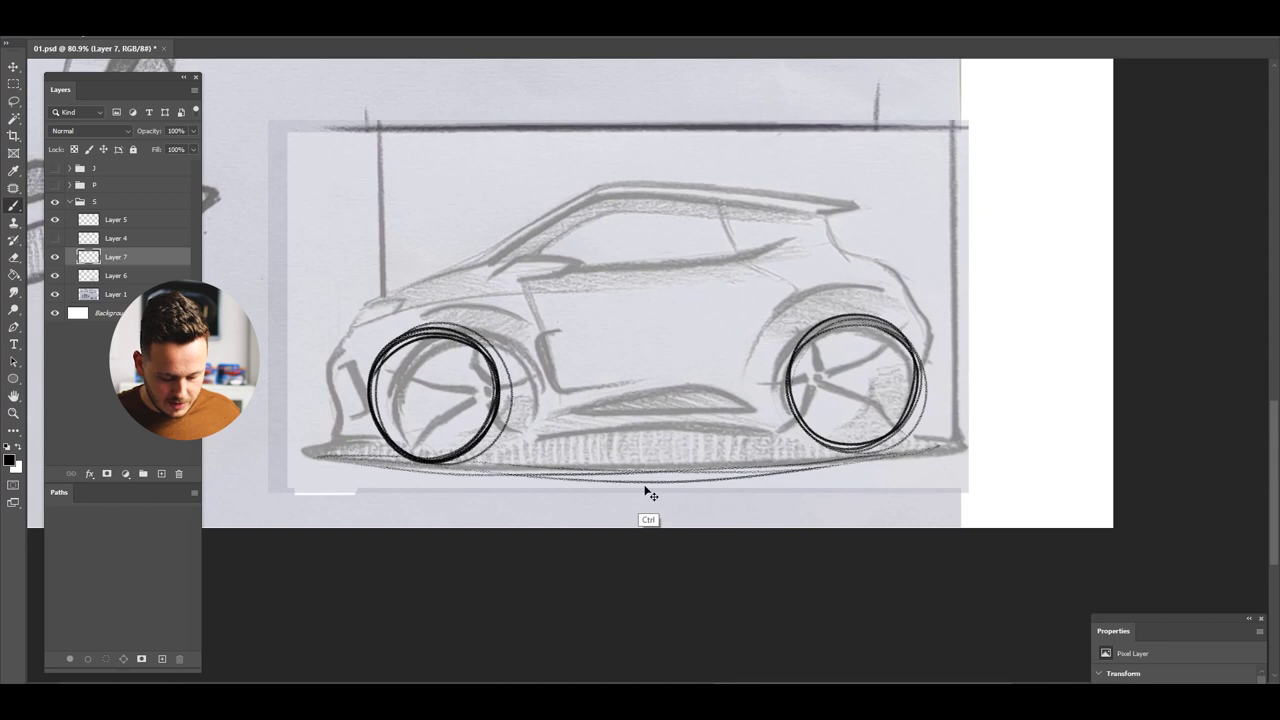
key(ctrl+z)
drag(948, 464, 321, 464)
drag(819, 434, 540, 446)
drag(355, 440, 329, 460)
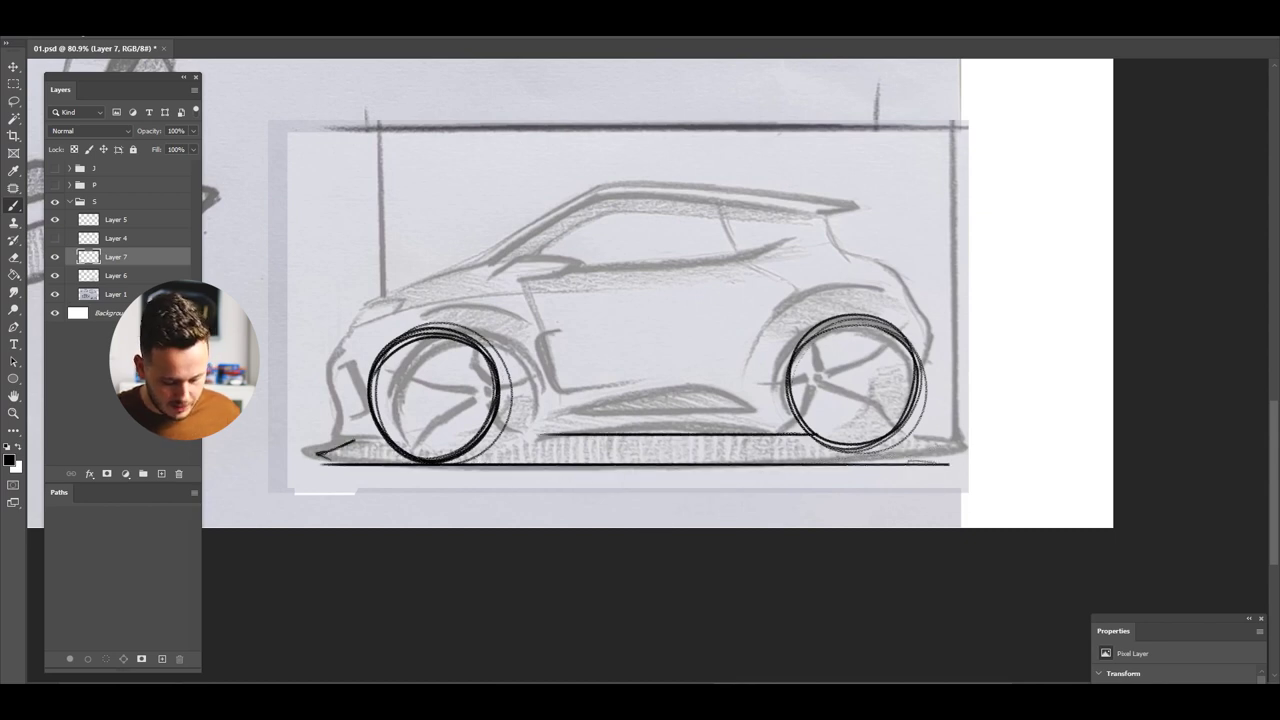
mouse_move(919, 448)
mouse_down()
mouse_move(945, 460)
mouse_move(898, 442)
mouse_move(752, 438)
mouse_move(713, 460)
mouse_up()
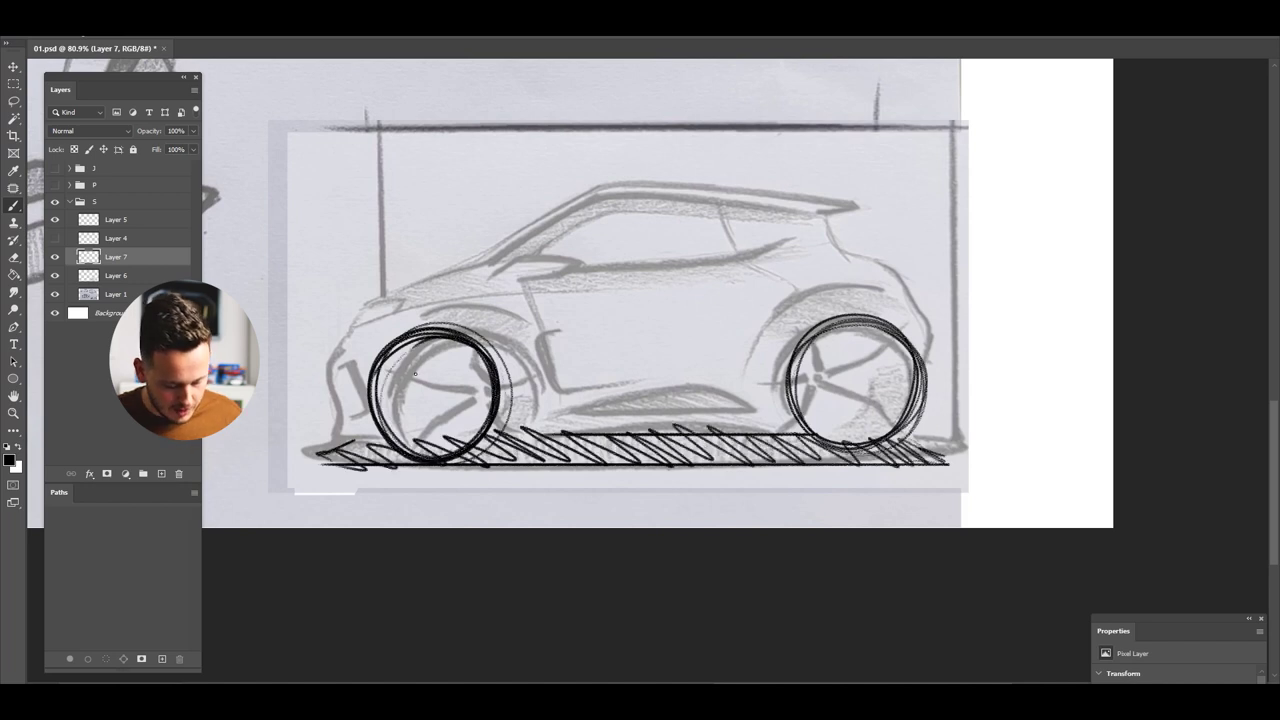
Sketch thick spoke strokes inside the front and rear wheels
drag(502, 395, 556, 393)
mouse_move(473, 337)
mouse_down()
mouse_move(476, 368)
mouse_move(510, 386)
mouse_move(420, 397)
mouse_move(444, 399)
mouse_up()
drag(451, 473, 490, 418)
mouse_move(468, 433)
mouse_down()
mouse_move(508, 418)
mouse_move(548, 429)
mouse_up()
drag(552, 354, 520, 382)
drag(548, 356, 508, 390)
mouse_move(917, 322)
mouse_down()
mouse_move(921, 352)
mouse_move(893, 382)
mouse_up()
mouse_move(976, 377)
mouse_down()
mouse_move(920, 400)
mouse_move(950, 446)
mouse_move(892, 404)
mouse_up()
drag(886, 406, 855, 434)
drag(853, 354, 888, 385)
mouse_move(832, 345)
mouse_down()
mouse_move(882, 382)
mouse_move(843, 438)
mouse_up()
drag(908, 402, 940, 450)
mouse_move(505, 412)
mouse_down()
mouse_move(405, 420)
mouse_move(481, 416)
mouse_up()
drag(510, 400, 508, 478)
mouse_move(533, 404)
mouse_down()
mouse_move(437, 411)
mouse_move(535, 408)
mouse_up()
Add a new layer above the wheel layer and try first strokes for the car's roofline
key(ctrl+alt+shift+n)
scroll(600, 370, up, 3)
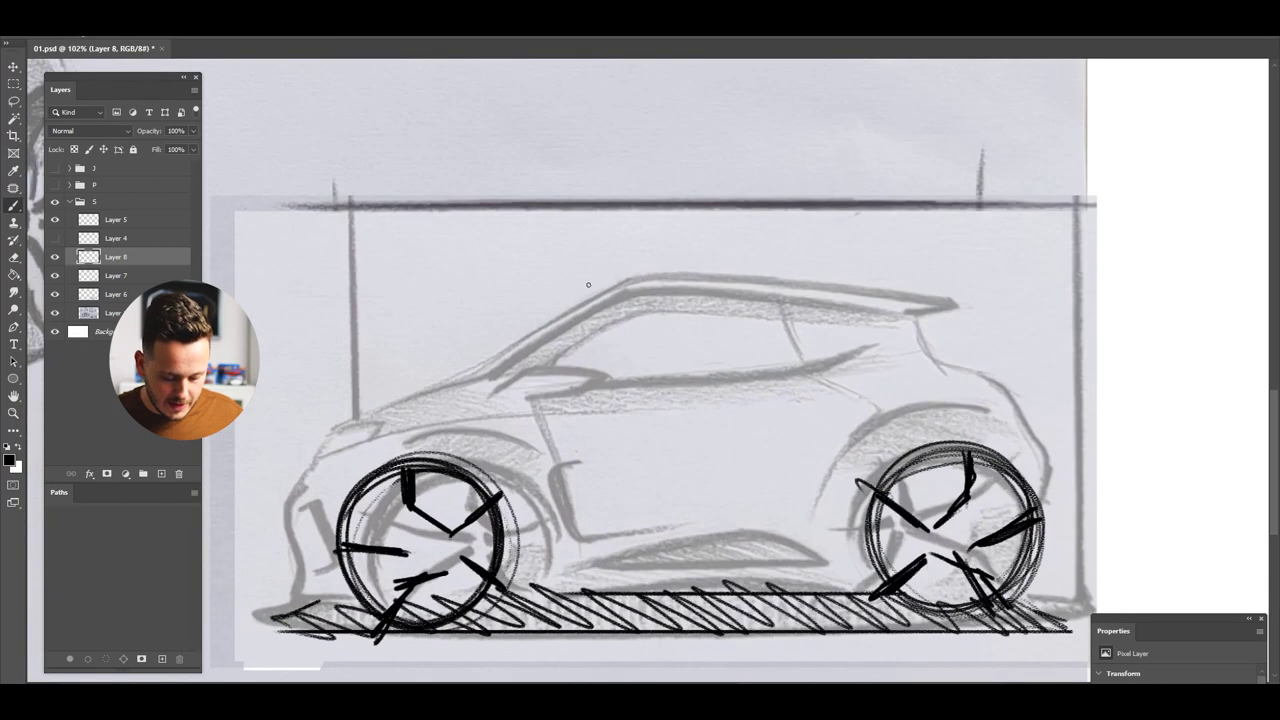
mouse_move(636, 310)
mouse_down()
mouse_move(583, 284)
mouse_move(666, 300)
mouse_up()
key(ctrl+z)
mouse_move(640, 252)
mouse_down()
mouse_move(581, 287)
mouse_move(662, 294)
mouse_move(520, 302)
mouse_move(611, 293)
mouse_up()
key(ctrl+z)
Rotate the canvas and ink the roofline with a double line running back to the rear spoiler
key(r)
key(z)
key(r)
mouse_move(818, 507)
mouse_down()
mouse_move(789, 538)
mouse_move(597, 400)
mouse_up()
key(b)
drag(580, 213, 842, 393)
key(r)
mouse_move(592, 262)
mouse_down()
mouse_move(654, 250)
mouse_move(671, 358)
mouse_up()
key(space)
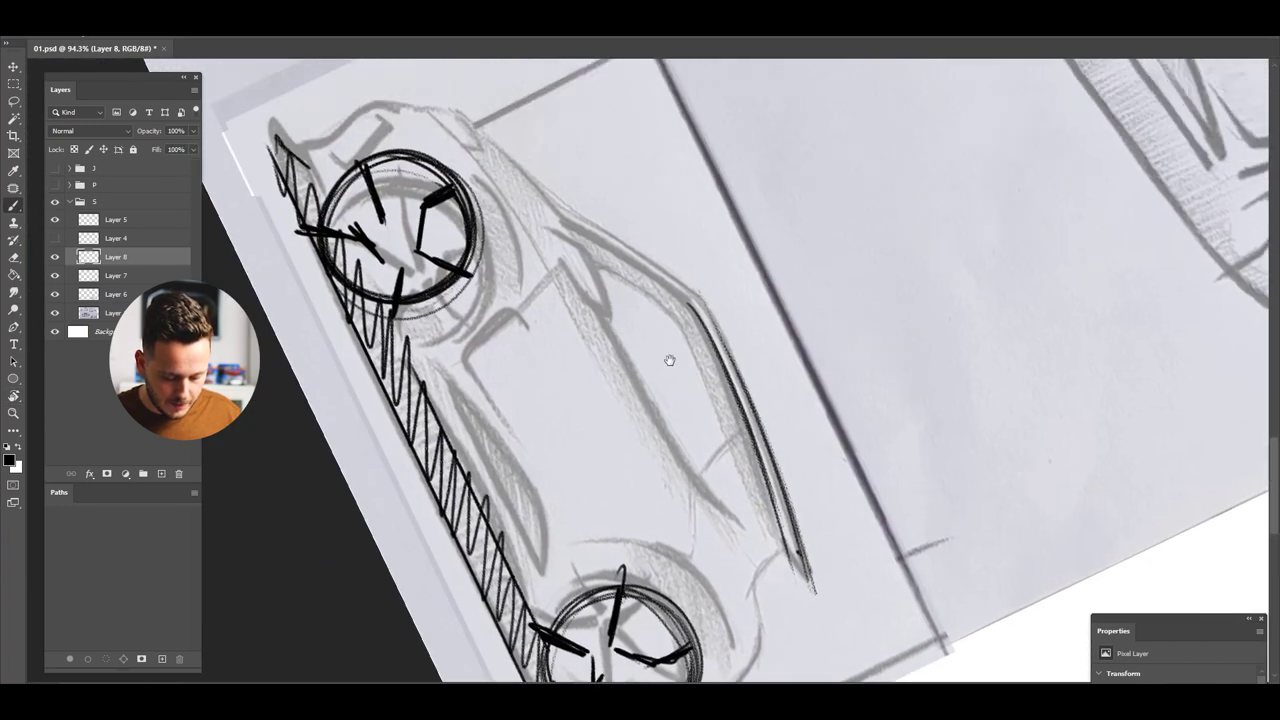
Ink the windshield pillar with several strokes and thicken the corner where it meets the roof
drag(688, 304, 728, 364)
drag(564, 230, 720, 352)
drag(688, 290, 726, 348)
drag(574, 218, 718, 338)
drag(548, 198, 714, 326)
mouse_move(590, 226)
mouse_down()
mouse_move(634, 252)
mouse_move(723, 360)
mouse_up()
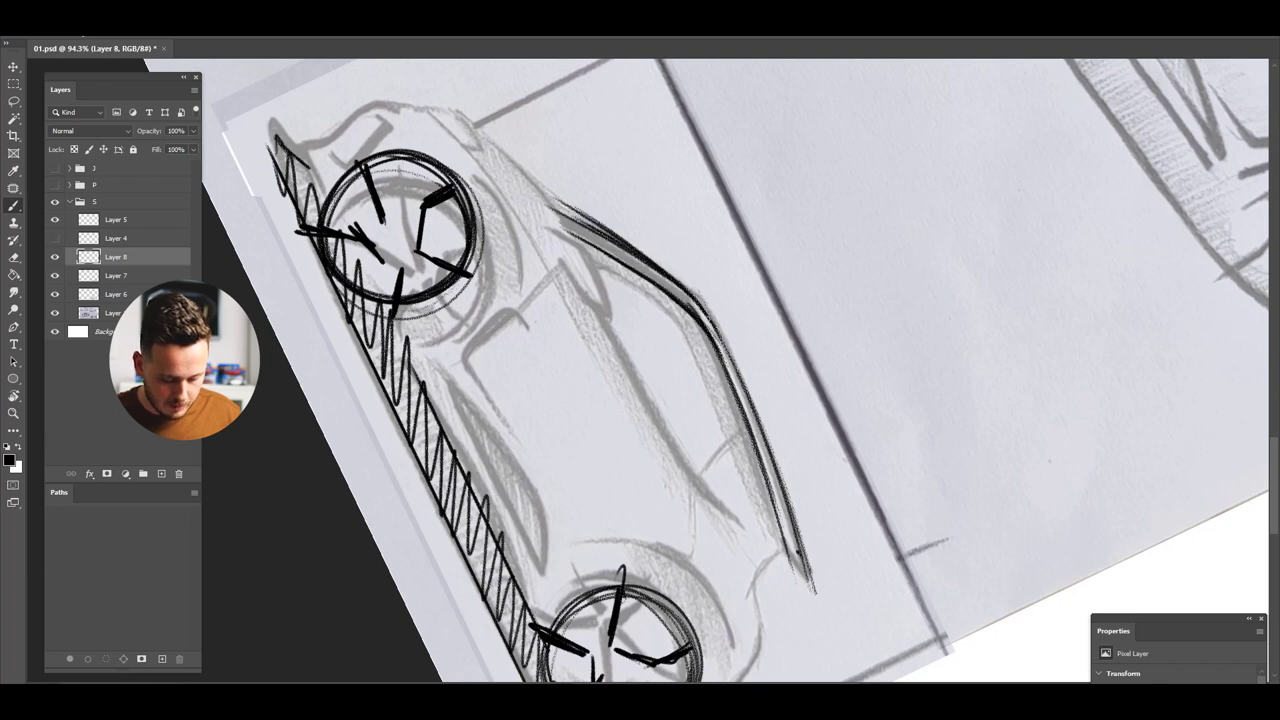
drag(682, 290, 725, 350)
drag(684, 310, 710, 342)
drag(680, 307, 695, 320)
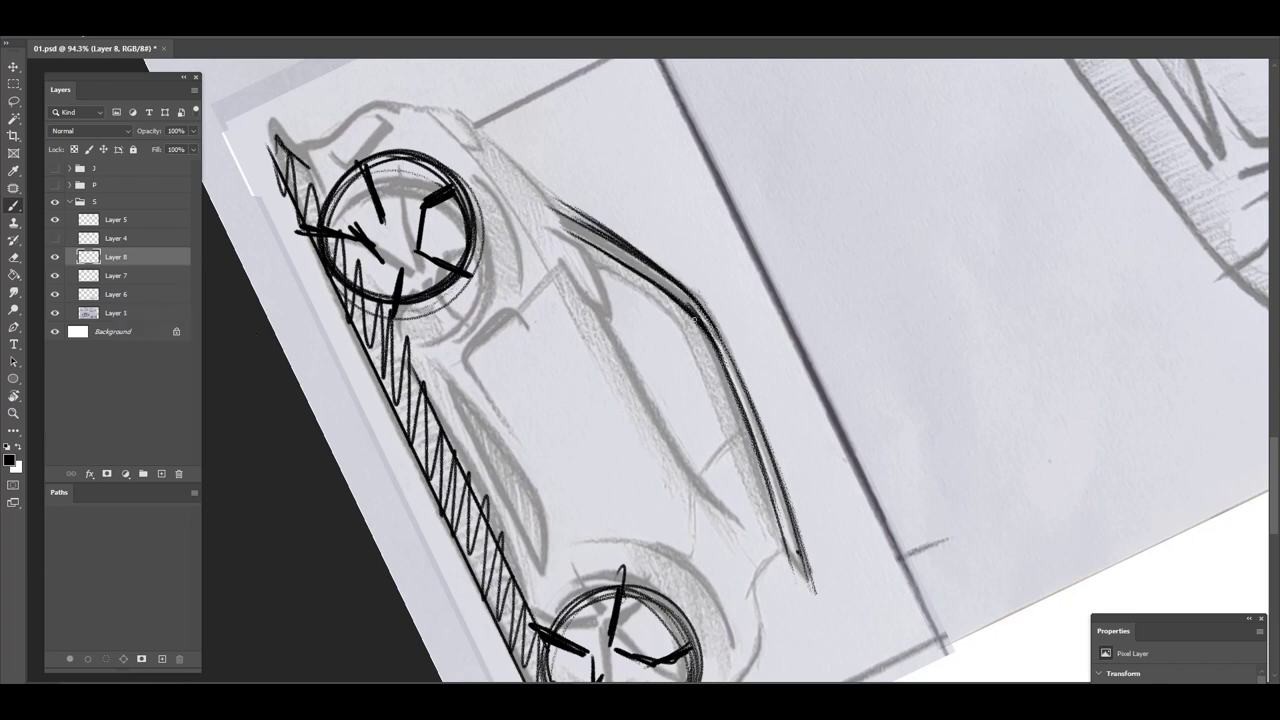
Reset the canvas rotation and ink the car's front end: hood line, bumper contour with intake, and headlight
key(Escape)
mouse_move(662, 264)
mouse_down()
mouse_move(523, 316)
mouse_move(525, 347)
mouse_move(494, 380)
mouse_move(522, 472)
mouse_move(536, 474)
mouse_up()
mouse_move(494, 388)
mouse_down()
mouse_move(522, 484)
mouse_move(526, 430)
mouse_up()
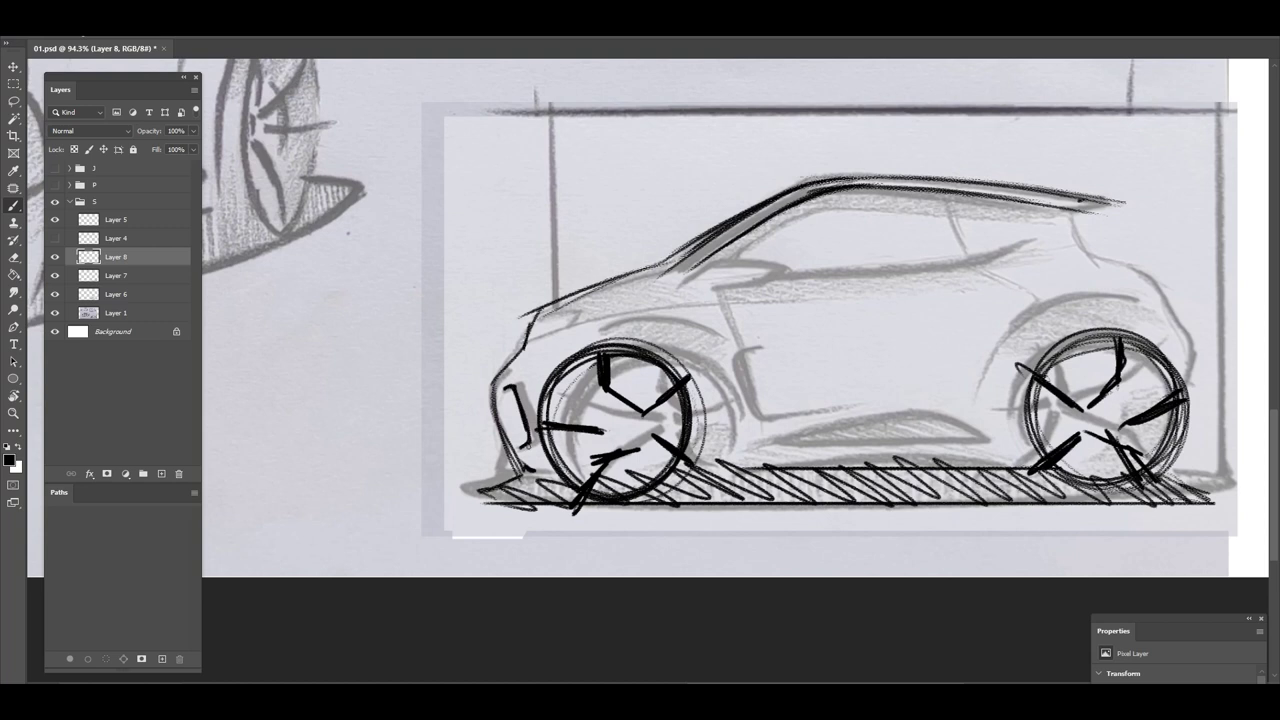
drag(569, 321, 534, 324)
scroll(594, 300, up, 1)
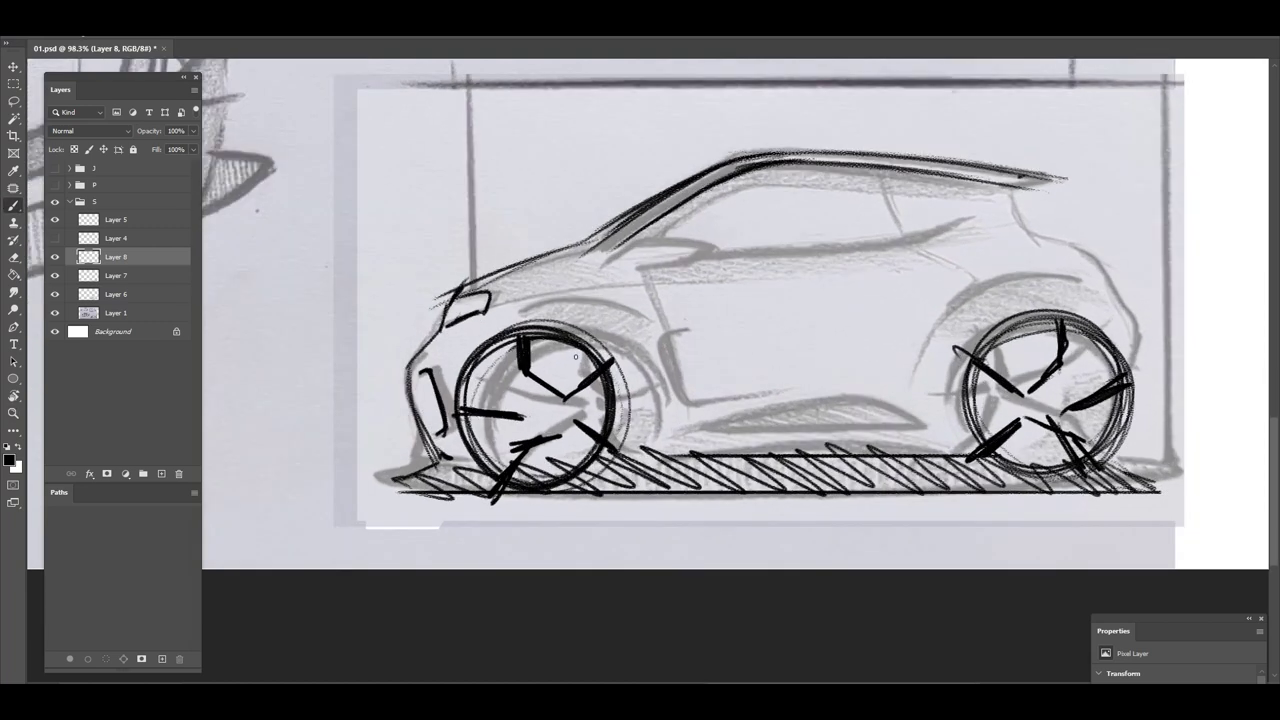
Ink curved wheel arches above the front and rear wheels
mouse_move(628, 296)
mouse_down()
mouse_move(568, 277)
mouse_move(477, 305)
mouse_up()
drag(654, 312, 327, 355)
drag(775, 327, 686, 317)
key(ctrl+z)
drag(771, 327, 584, 377)
key(ctrl+z)
mouse_move(787, 330)
mouse_down()
mouse_move(685, 317)
mouse_move(592, 395)
mouse_move(612, 360)
mouse_up()
mouse_move(822, 418)
mouse_down()
mouse_move(797, 487)
mouse_move(820, 425)
mouse_up()
key(ctrl+z)
Ink the rear window and tail contour, the lower door lines, and the side skirt, rotating the canvas as needed
mouse_move(800, 488)
mouse_down()
mouse_move(820, 429)
mouse_move(816, 443)
mouse_move(795, 318)
mouse_move(740, 262)
mouse_move(791, 313)
mouse_up()
mouse_move(708, 236)
mouse_down()
mouse_move(778, 297)
mouse_move(706, 272)
mouse_move(777, 294)
mouse_move(730, 258)
mouse_move(800, 334)
mouse_move(818, 438)
mouse_up()
key(z)
mouse_move(537, 394)
mouse_down()
mouse_move(445, 394)
mouse_move(530, 394)
mouse_up()
key(r)
drag(530, 394, 542, 313)
drag(455, 235, 690, 428)
drag(530, 270, 676, 384)
mouse_move(535, 168)
mouse_down()
mouse_move(612, 290)
mouse_move(636, 242)
mouse_move(613, 386)
mouse_up()
key(r)
key(h)
mouse_move(459, 260)
mouse_down()
mouse_move(400, 276)
mouse_move(452, 259)
mouse_up()
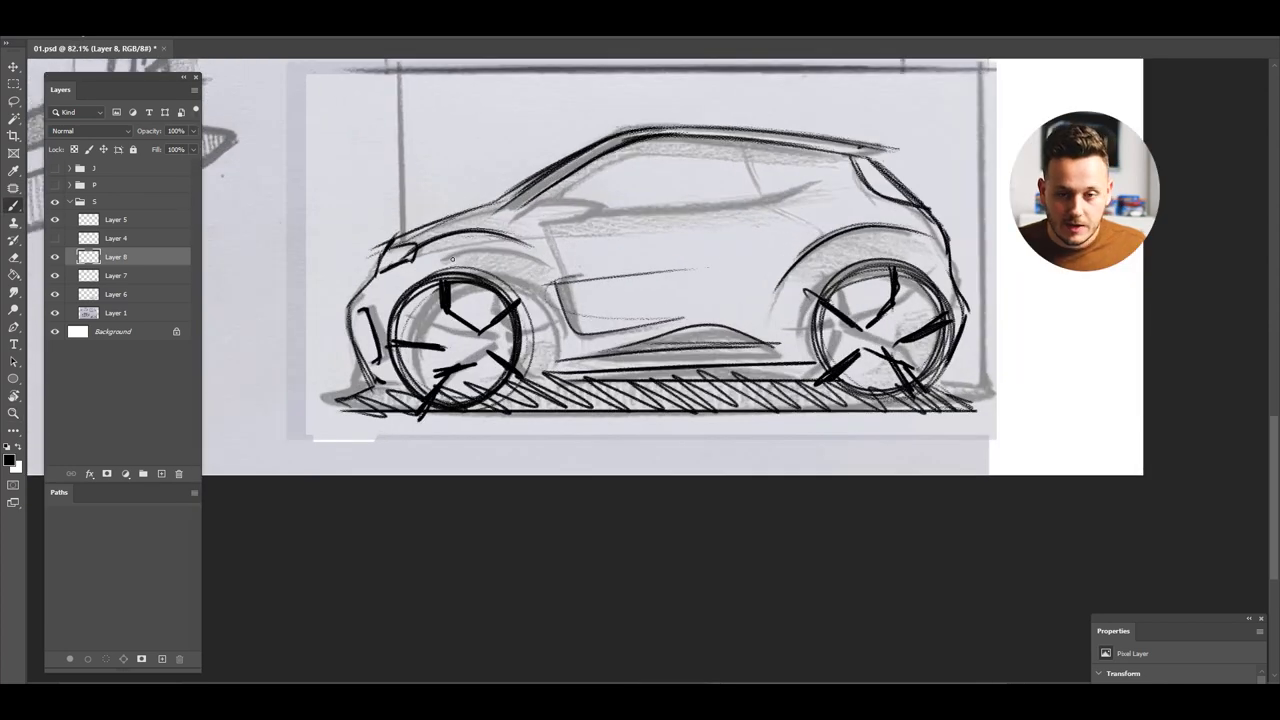
key(z)
mouse_move(467, 247)
mouse_down()
mouse_move(452, 248)
mouse_move(525, 239)
mouse_up()
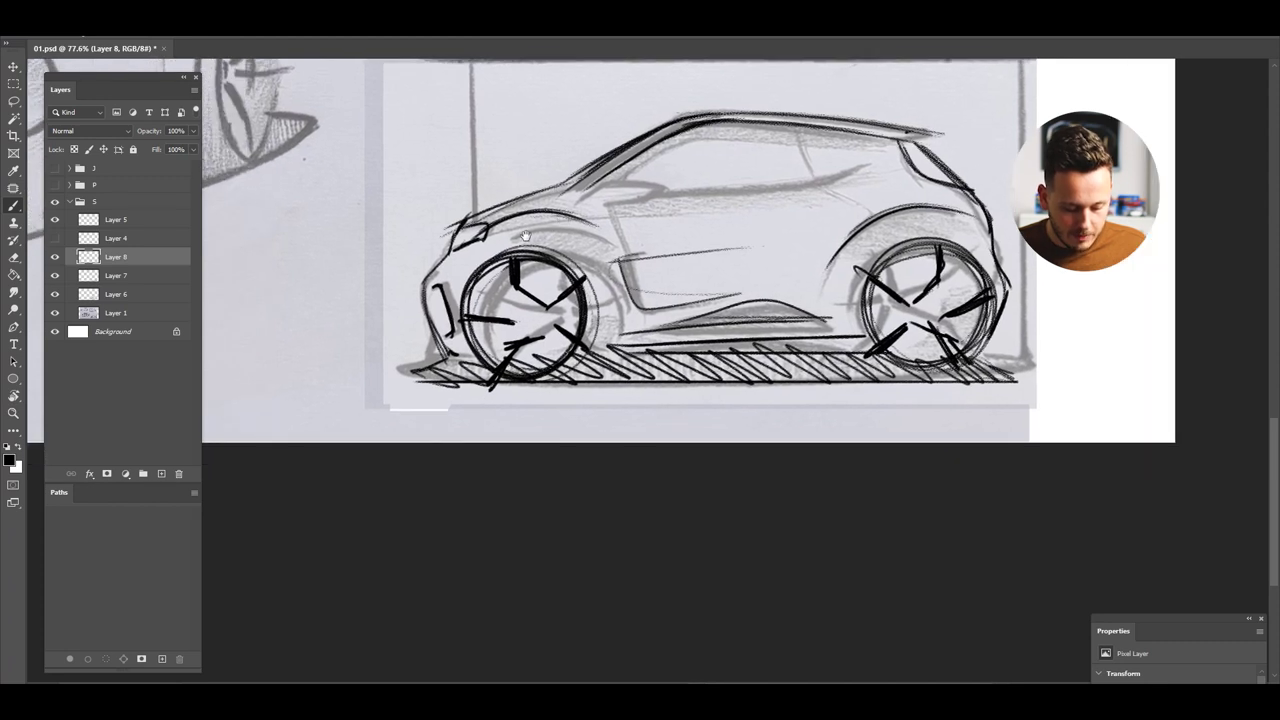
drag(398, 319, 440, 307)
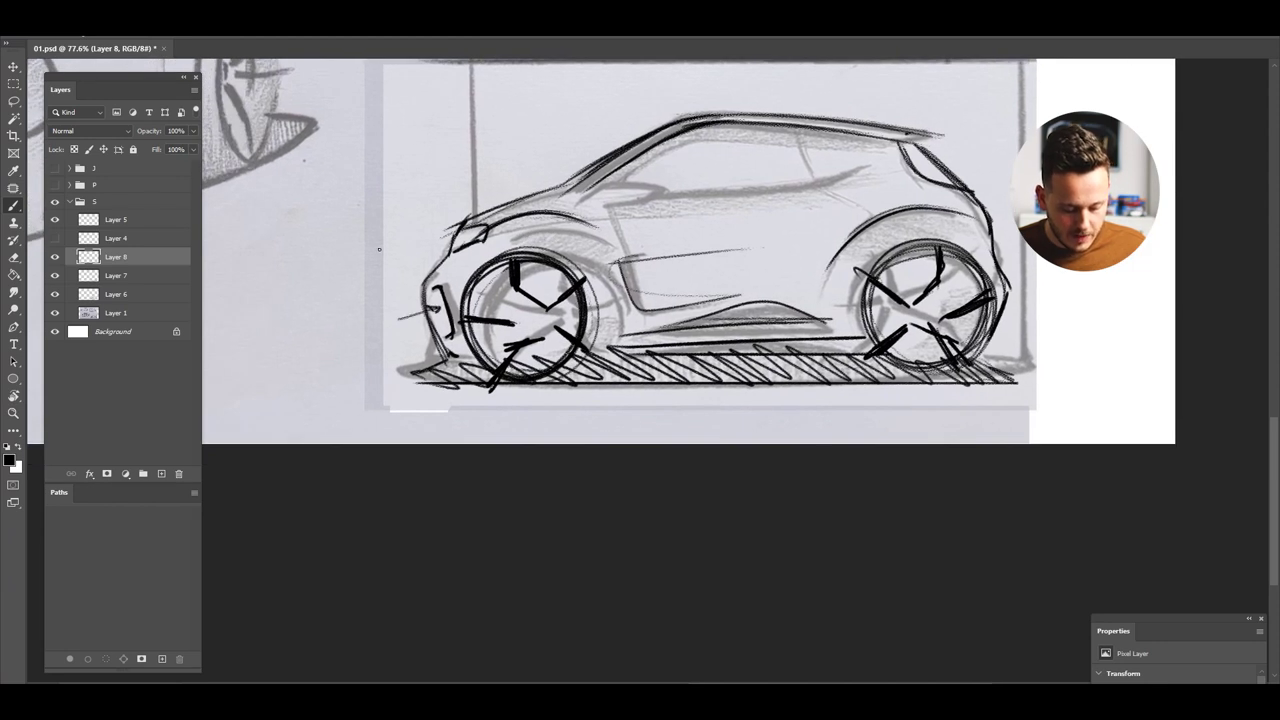
key(ctrl+z)
key(ctrl+z)
On Layer 6, rework the door panel's crease and front edge, and draw the curved line behind the side window
mouse_move(520, 336)
mouse_down()
mouse_move(578, 294)
mouse_move(499, 321)
mouse_up()
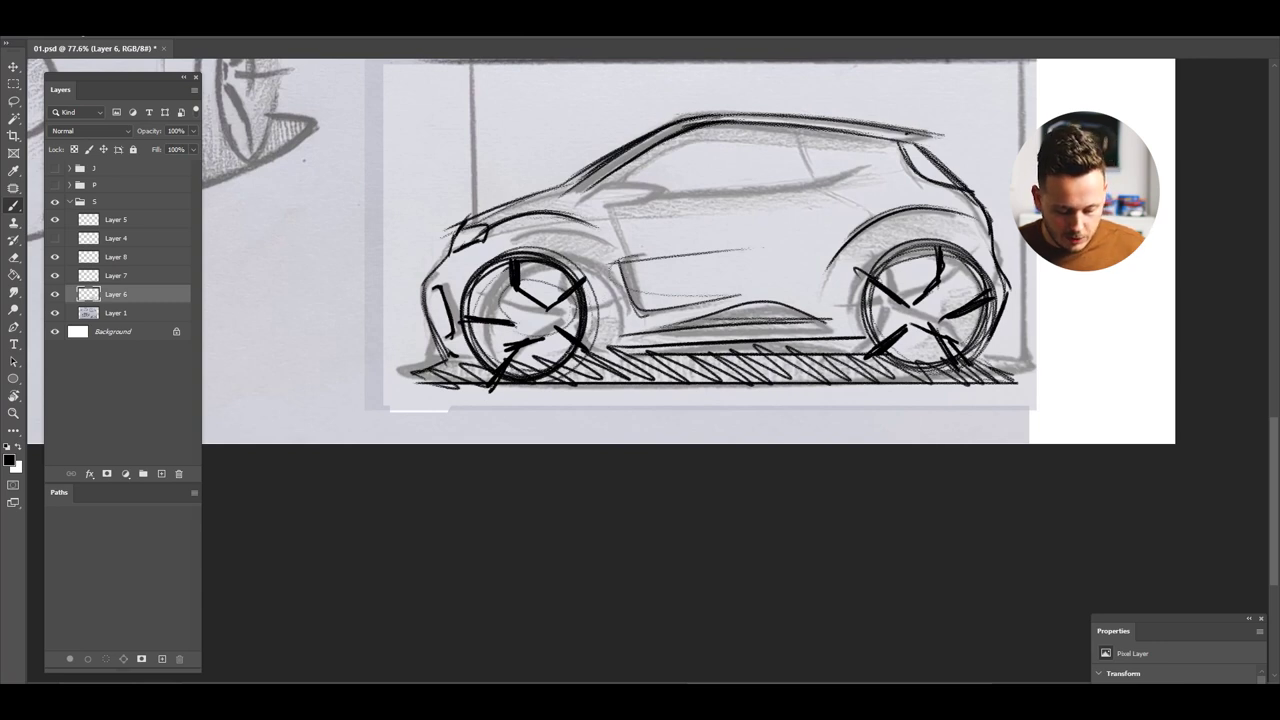
drag(620, 258, 748, 242)
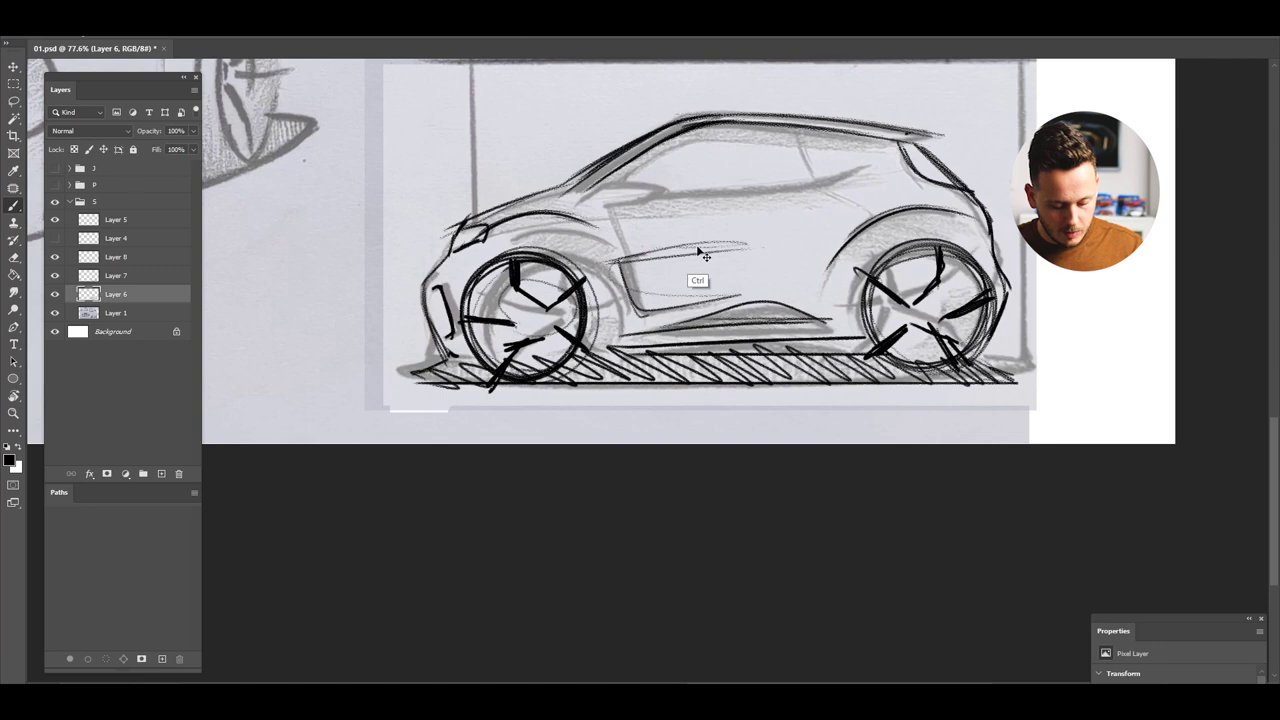
drag(602, 259, 704, 242)
drag(612, 268, 632, 314)
mouse_move(610, 270)
mouse_down()
mouse_move(635, 315)
mouse_move(742, 299)
mouse_up()
mouse_move(583, 198)
mouse_down()
mouse_move(491, 214)
mouse_move(550, 225)
mouse_up()
drag(511, 253, 561, 386)
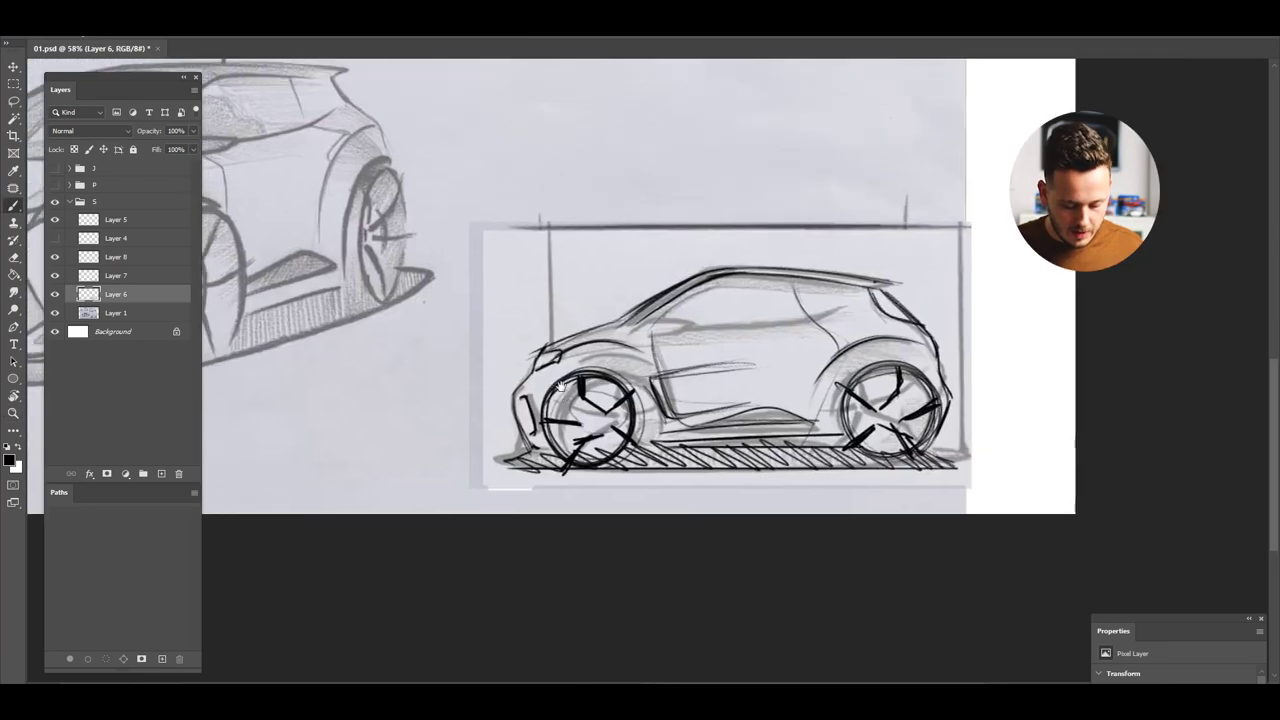
Merge Layers 6, 7 and 8 into a single layer
scroll(565, 390, down, 3)
scroll(565, 390, up, 2)
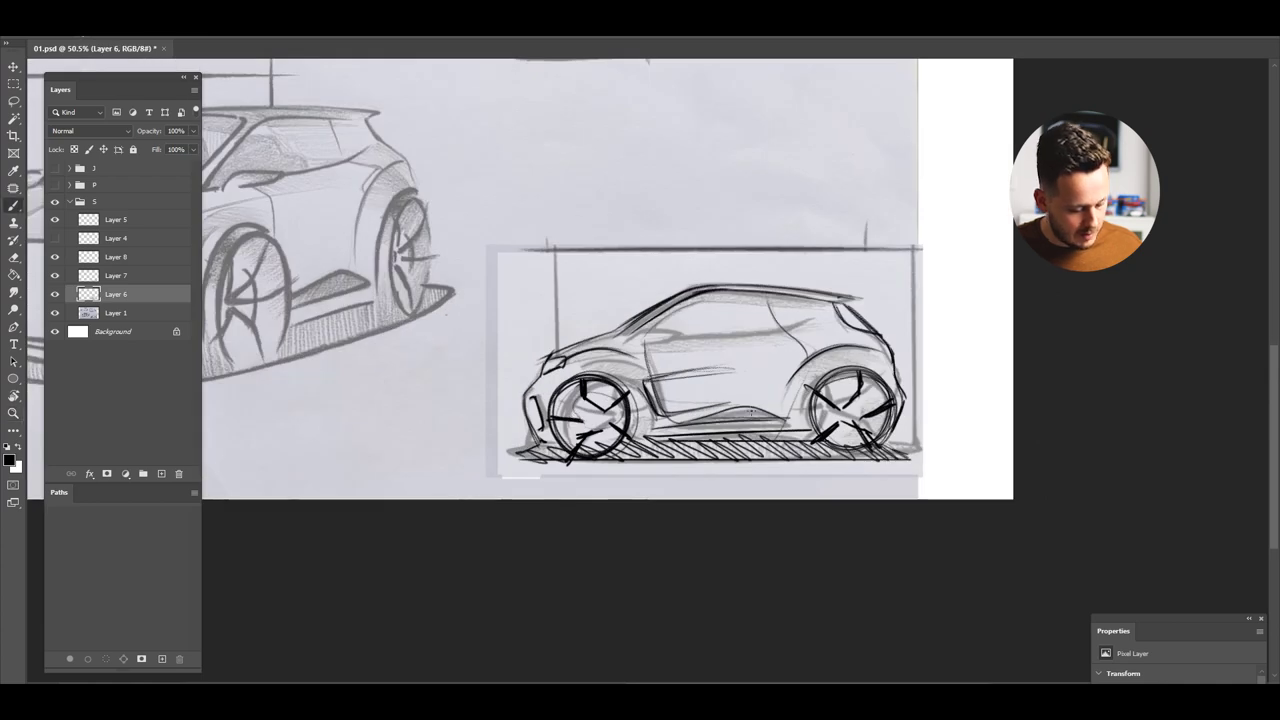
shift+click(113, 258)
key(ctrl+e)
Toggle the merged Layer 8's visibility to compare the reworked side view with the original pencil sketch
click(55, 257)
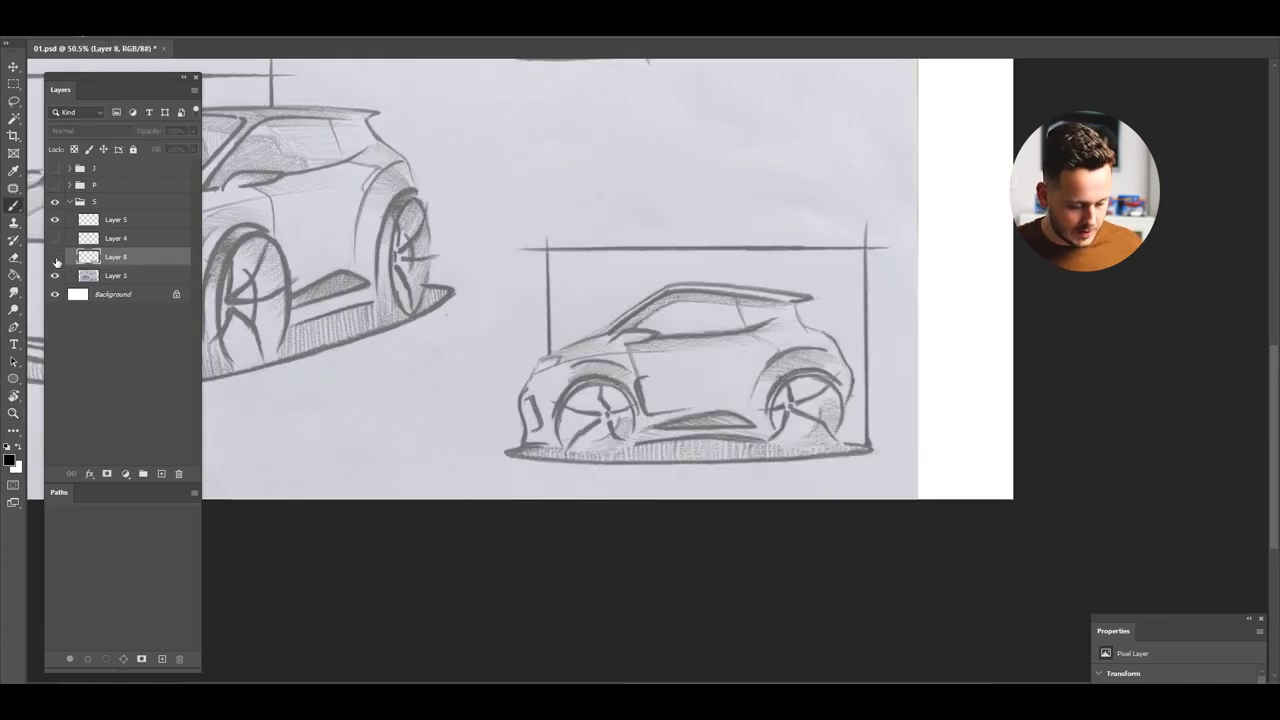
click(55, 258)
click(55, 259)
click(55, 259)
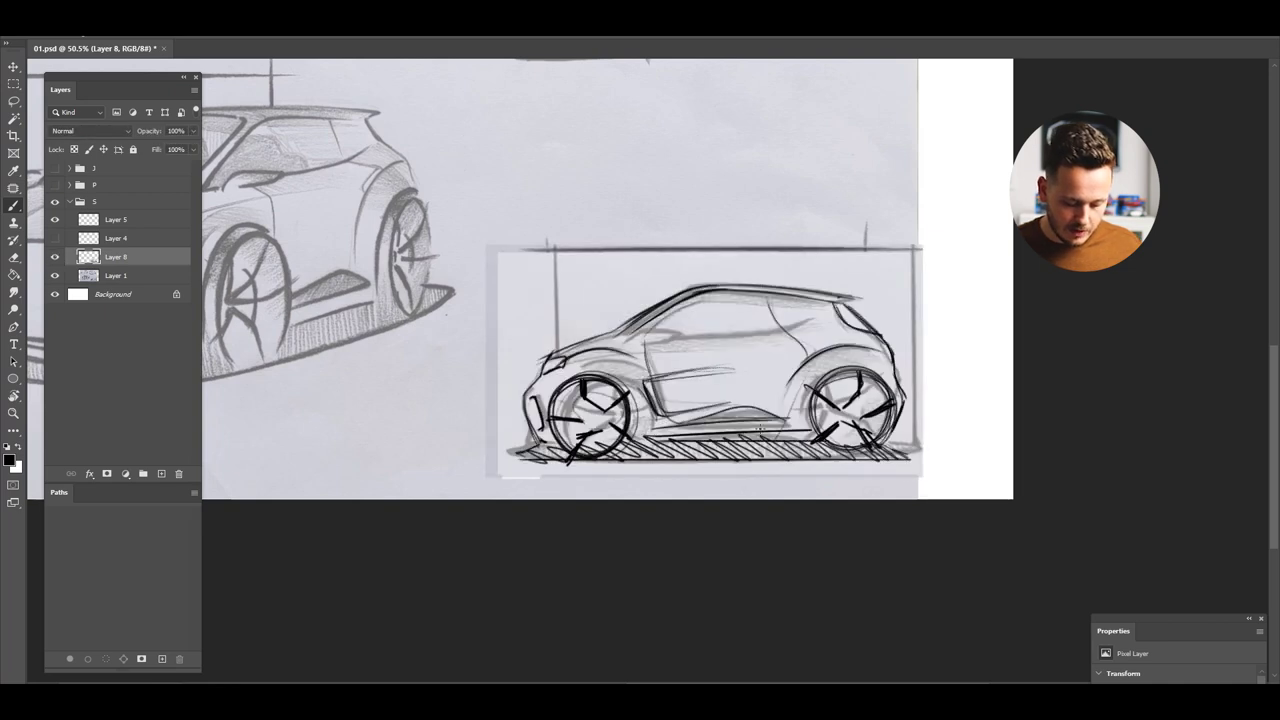
click(55, 257)
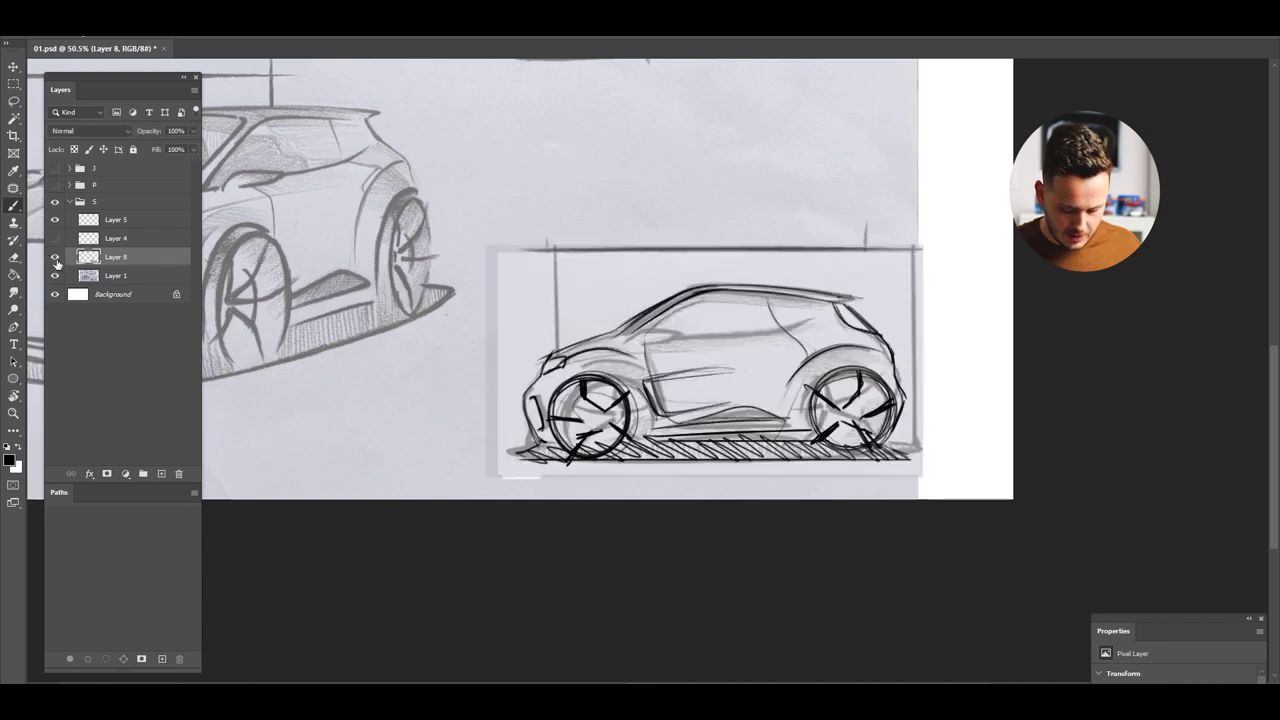
mouse_move(684, 414)
mouse_down()
mouse_move(590, 414)
mouse_move(720, 414)
mouse_up()
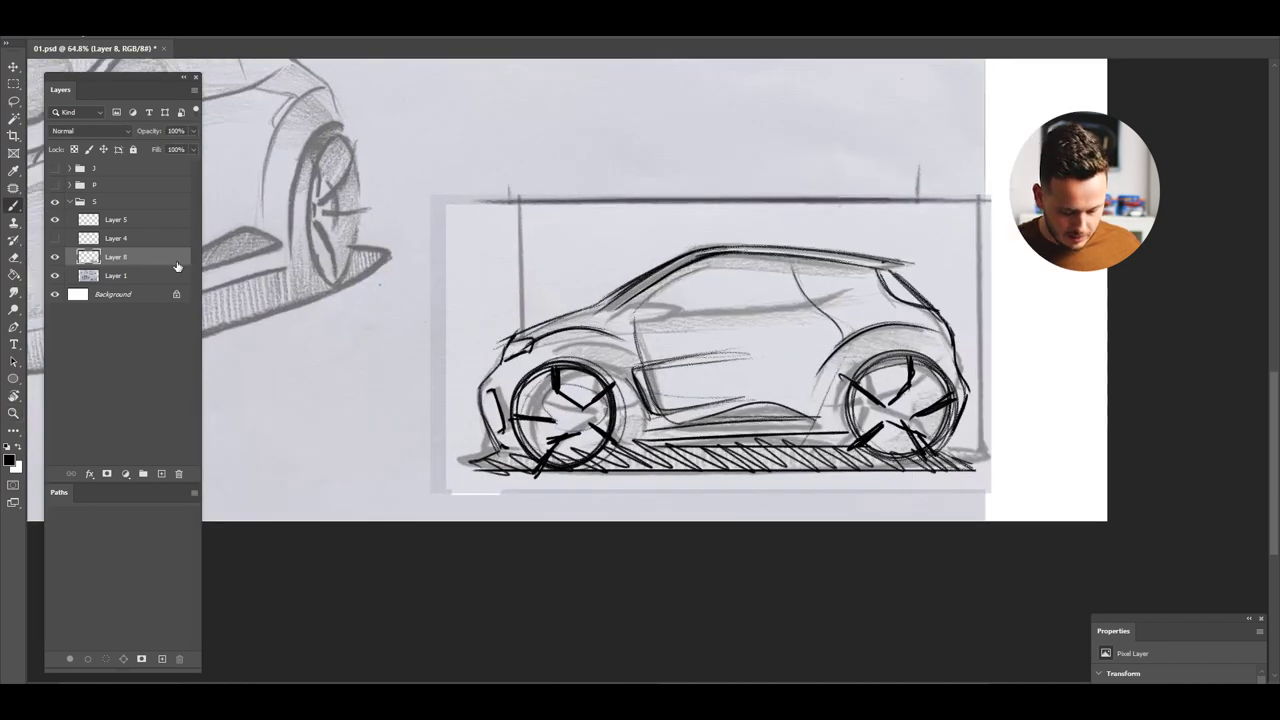
Darken the shadow beneath the side-view car and touch up both wheels on Layer 8
drag(562, 362, 906, 366)
key(ctrl+z)
drag(564, 473, 971, 487)
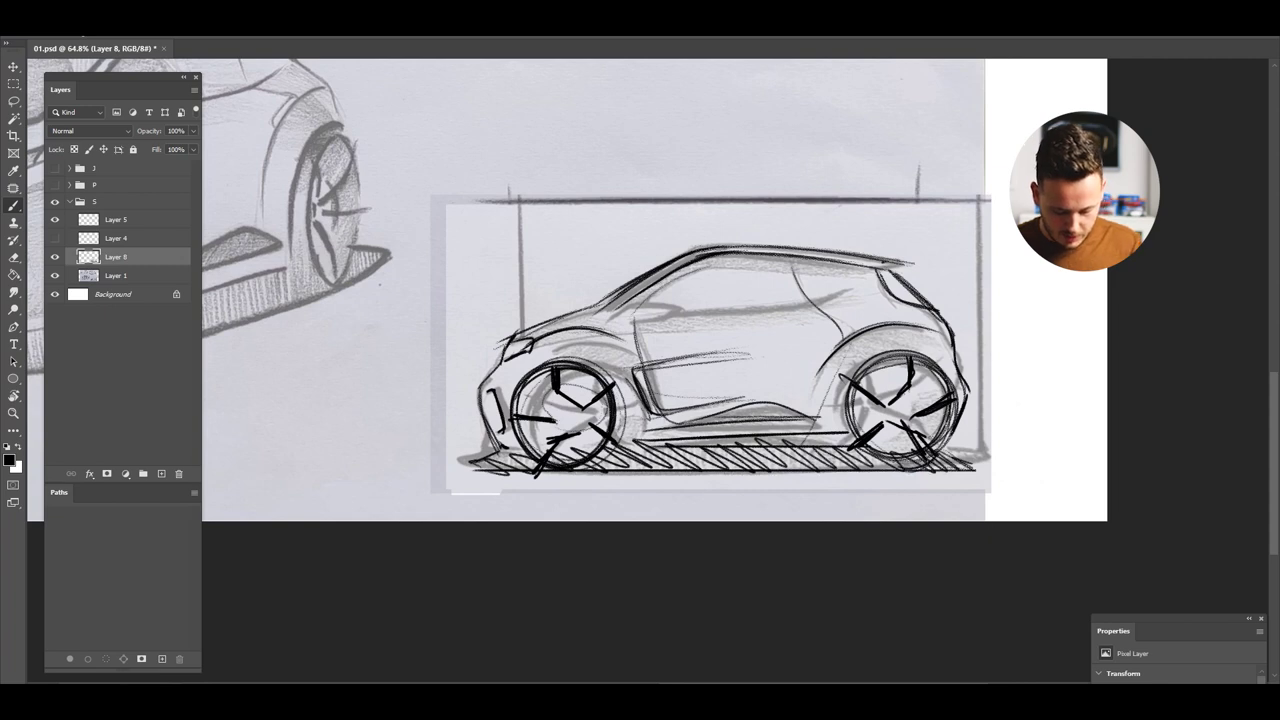
mouse_move(862, 448)
mouse_down()
mouse_move(852, 438)
mouse_move(922, 460)
mouse_move(882, 358)
mouse_up()
mouse_move(566, 453)
mouse_down()
mouse_move(614, 372)
mouse_move(471, 371)
mouse_move(577, 368)
mouse_up()
Compare the whole sheet with and without the reworked side view on Layer 8
key(space)
drag(818, 458, 750, 530)
mouse_move(590, 405)
mouse_down()
mouse_move(750, 500)
mouse_move(725, 528)
mouse_move(720, 488)
mouse_up()
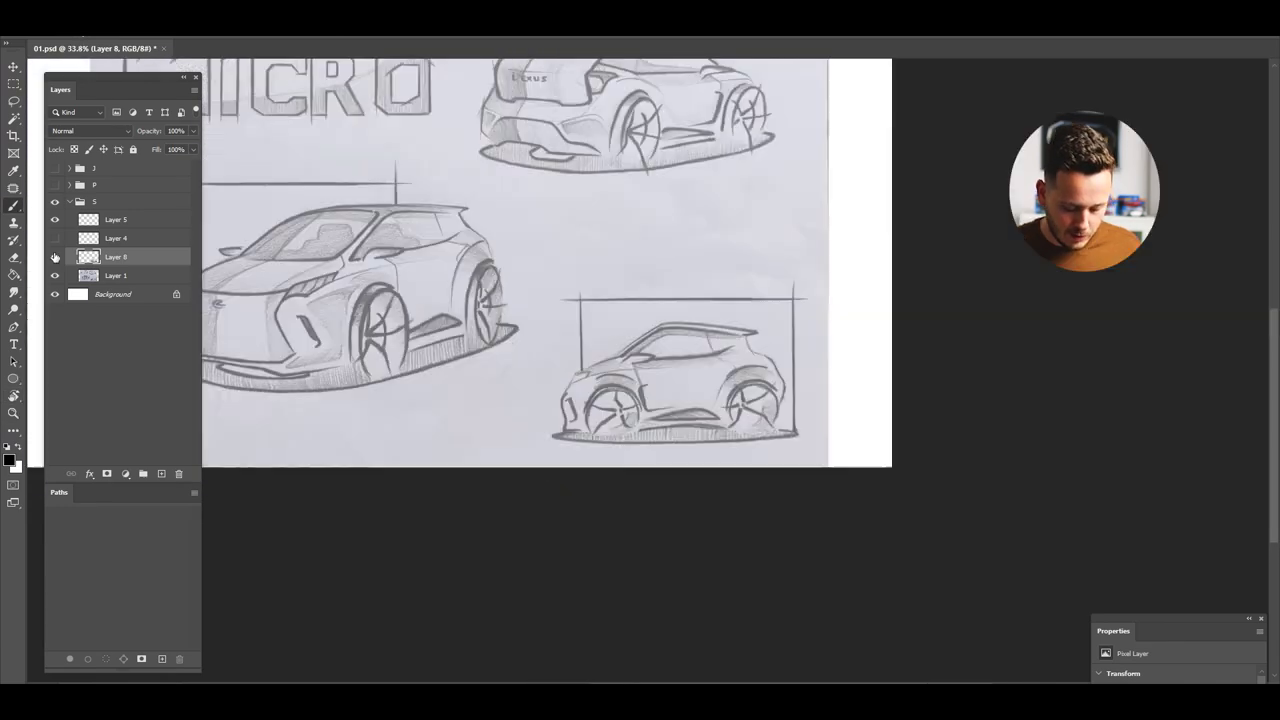
click(55, 257)
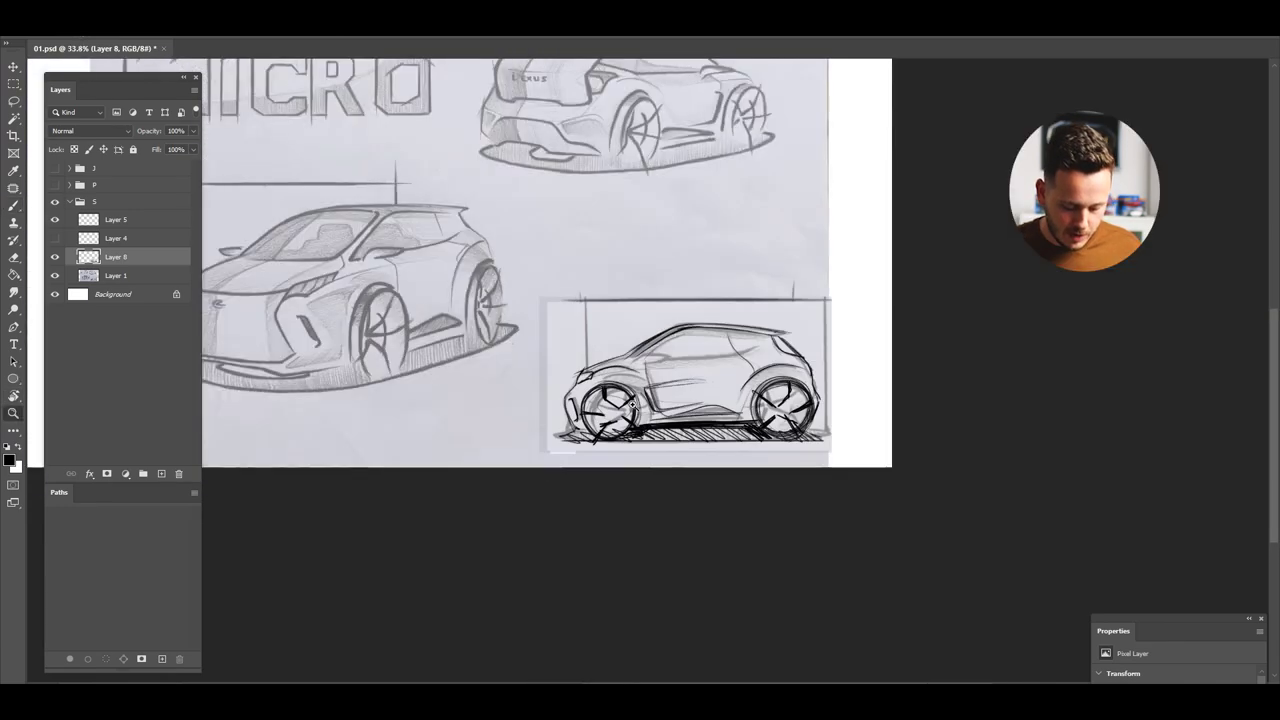
click(54, 259)
click(53, 258)
click(53, 258)
click(53, 258)
Create a new layer above Layer 8 for overdrawing the front three-quarter view
drag(282, 360, 599, 436)
drag(538, 368, 565, 381)
key(b)
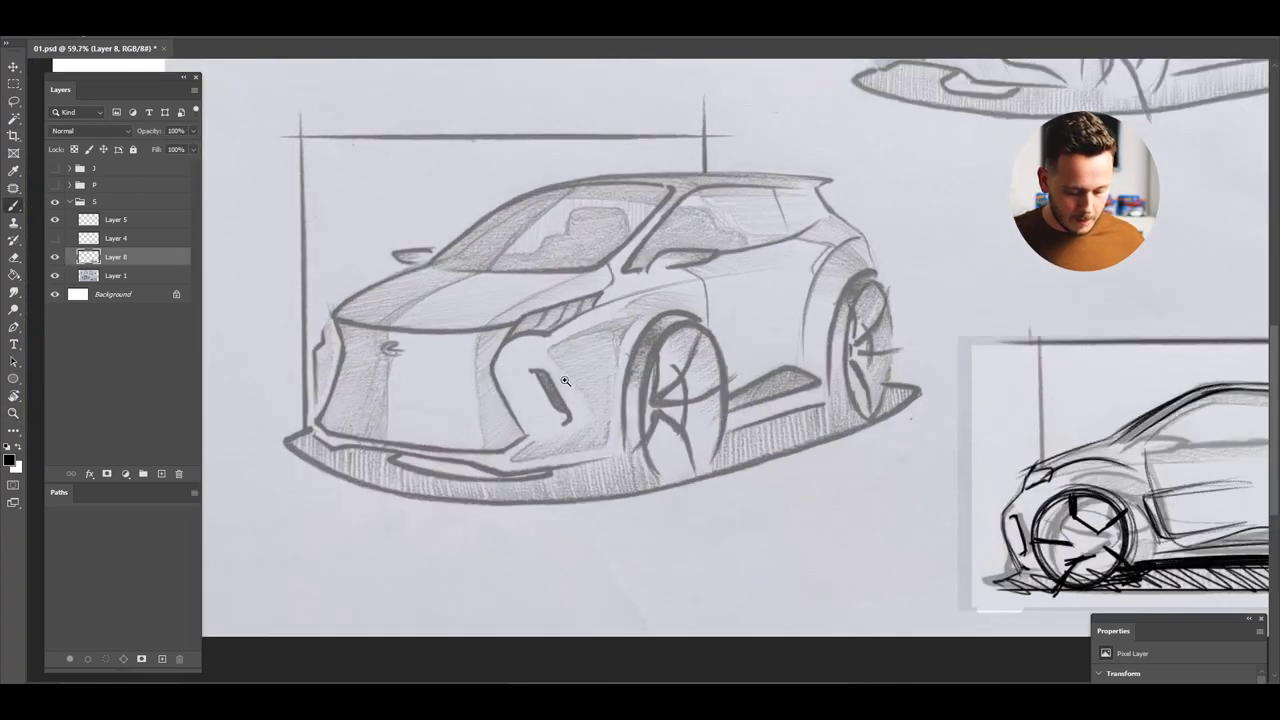
key(ctrl+shift+alt+n)
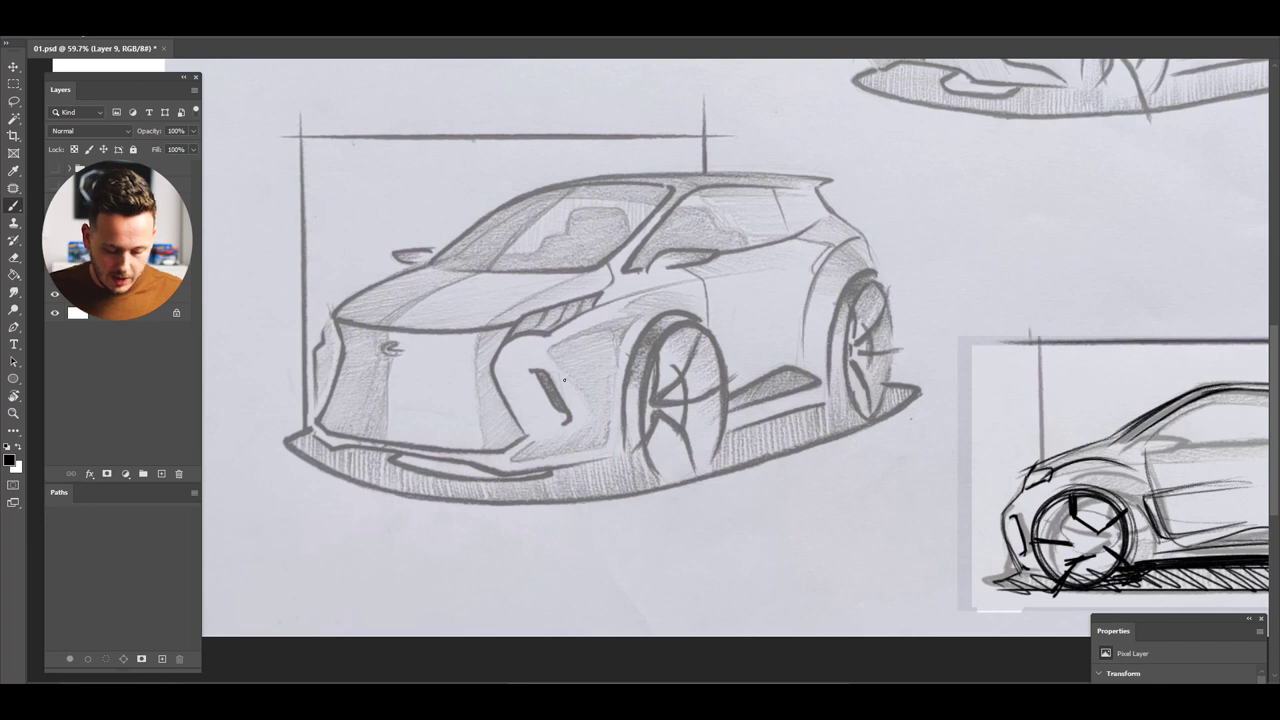
scroll(626, 279, up, 2)
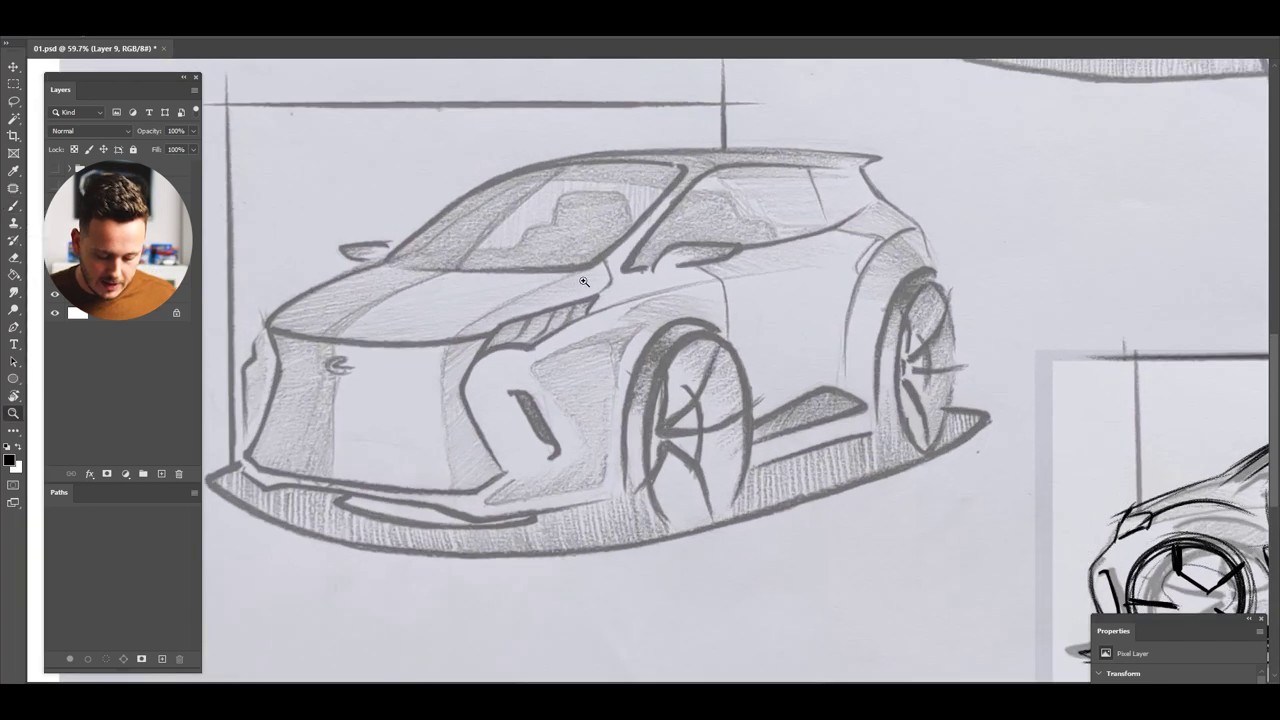
mouse_move(906, 255)
mouse_down()
mouse_move(893, 231)
mouse_move(912, 272)
mouse_move(900, 286)
mouse_up()
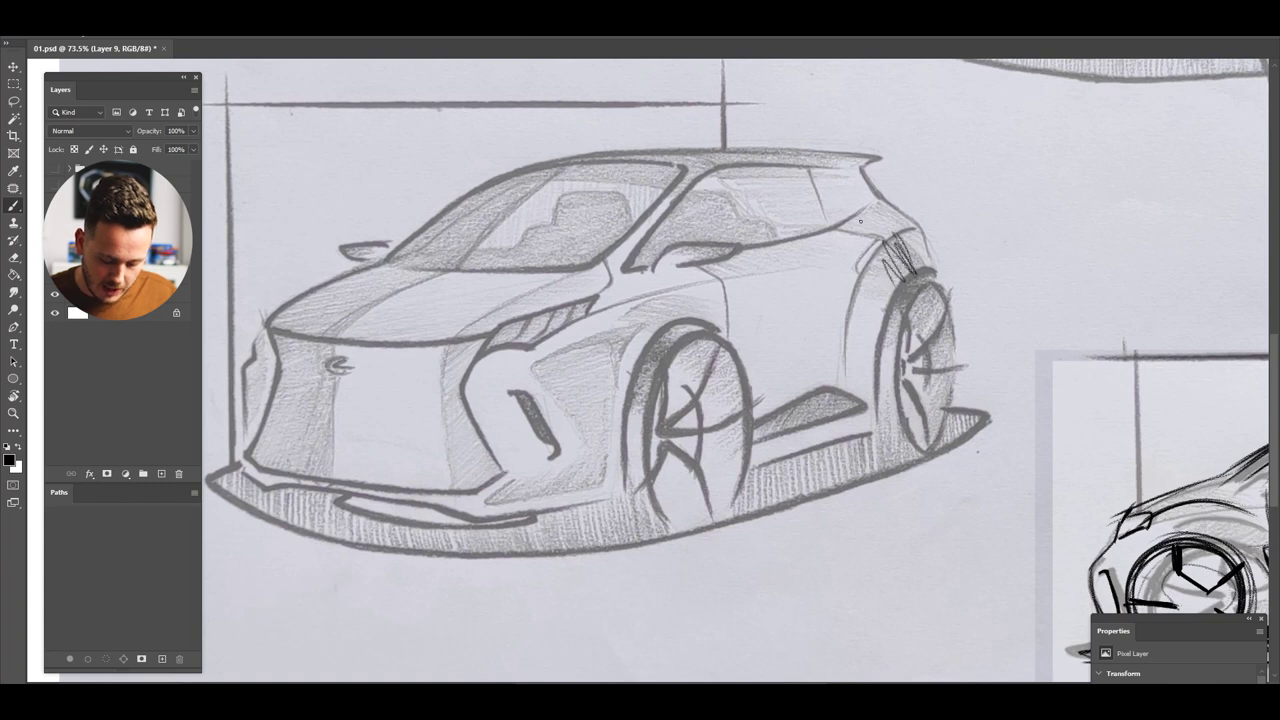
drag(860, 233, 878, 226)
key(e)
drag(860, 225, 956, 307)
key(b)
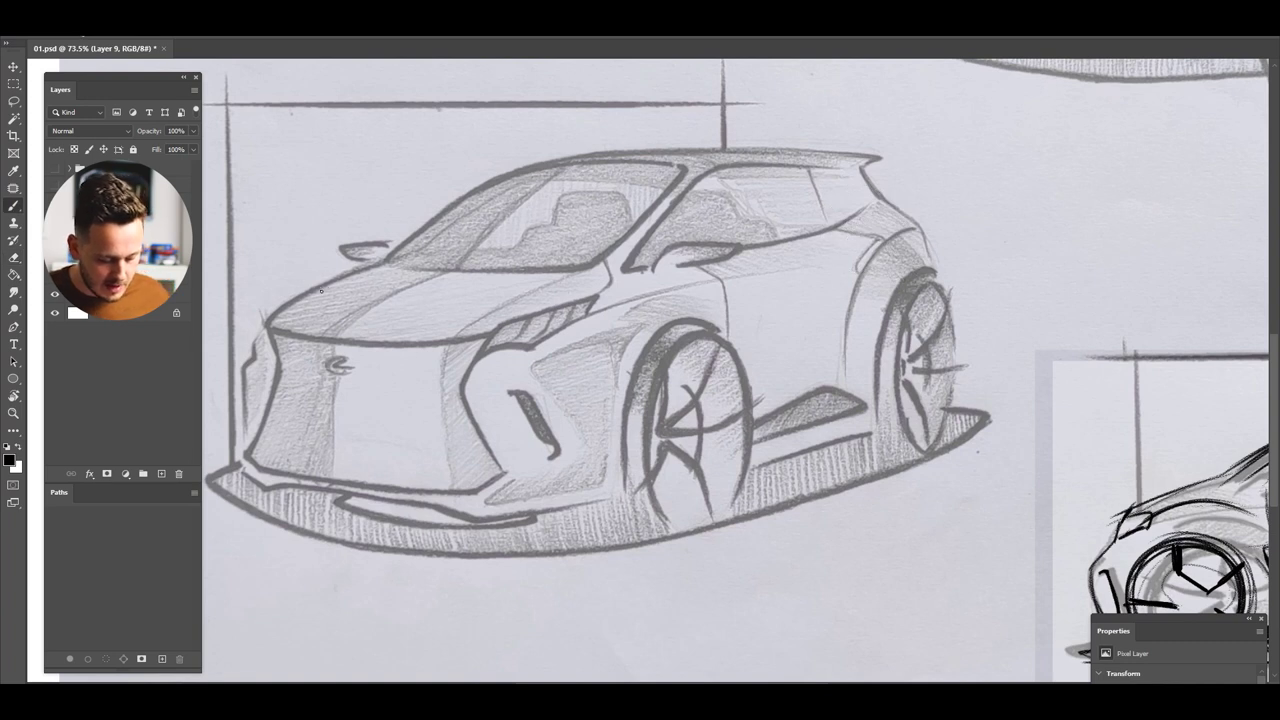
mouse_move(404, 289)
mouse_down()
mouse_move(576, 314)
mouse_move(594, 466)
mouse_up()
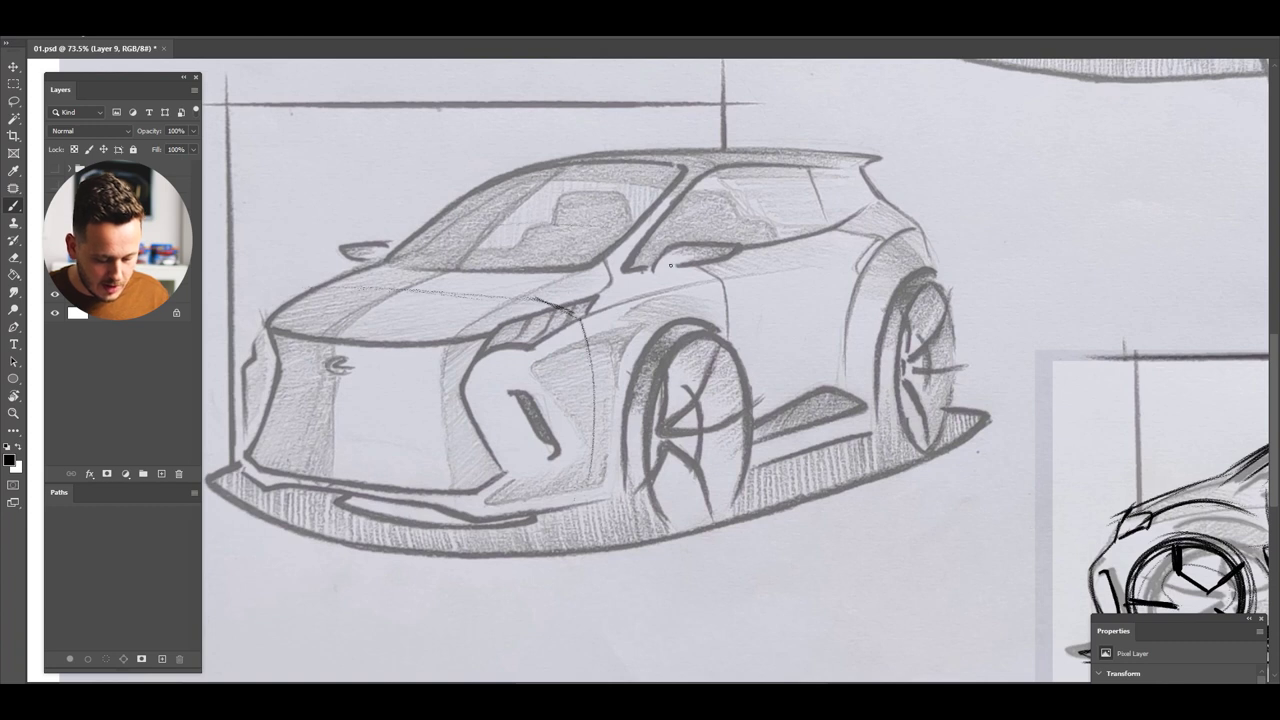
drag(645, 279, 685, 352)
drag(565, 246, 678, 305)
drag(770, 258, 802, 278)
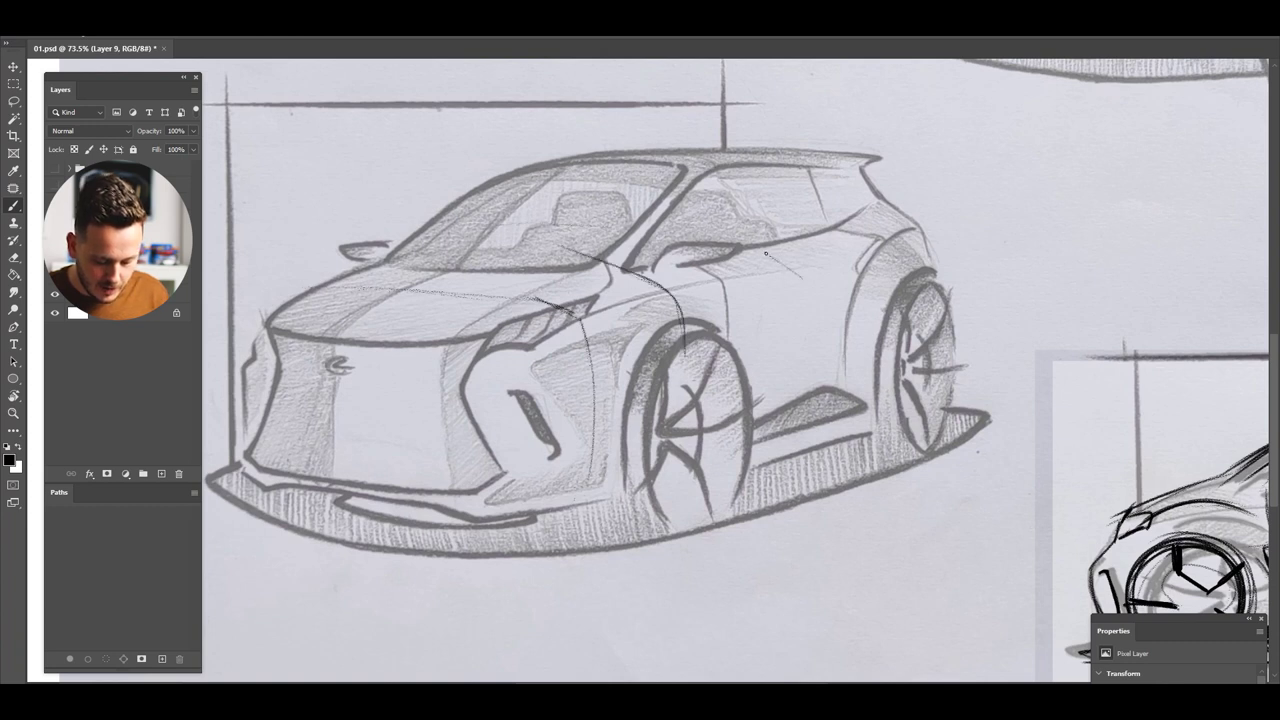
drag(833, 390, 814, 449)
key(e)
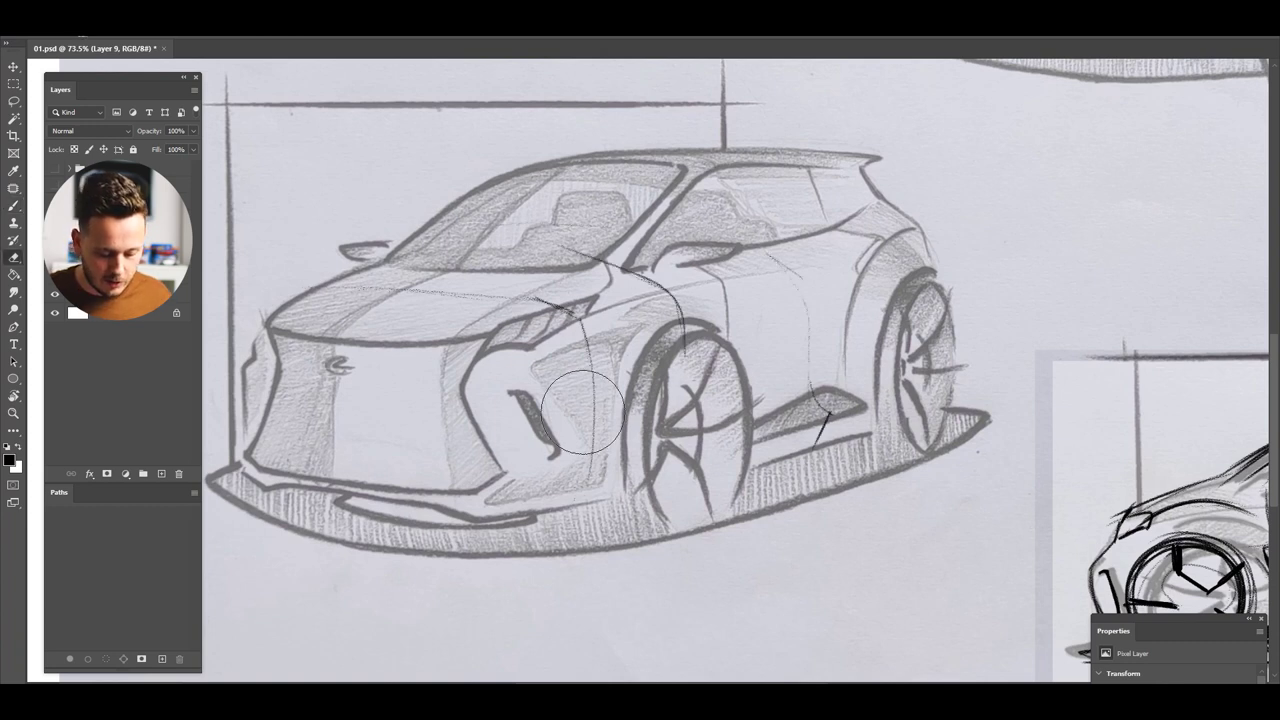
drag(880, 398, 764, 434)
drag(640, 300, 361, 327)
Draw bold ellipses for the front and rear wheels of the front three-quarter view, shifting the front wheel toward the bumper
key(z)
mouse_move(596, 346)
mouse_down()
mouse_move(493, 346)
mouse_move(615, 385)
mouse_up()
key(b)
key(z)
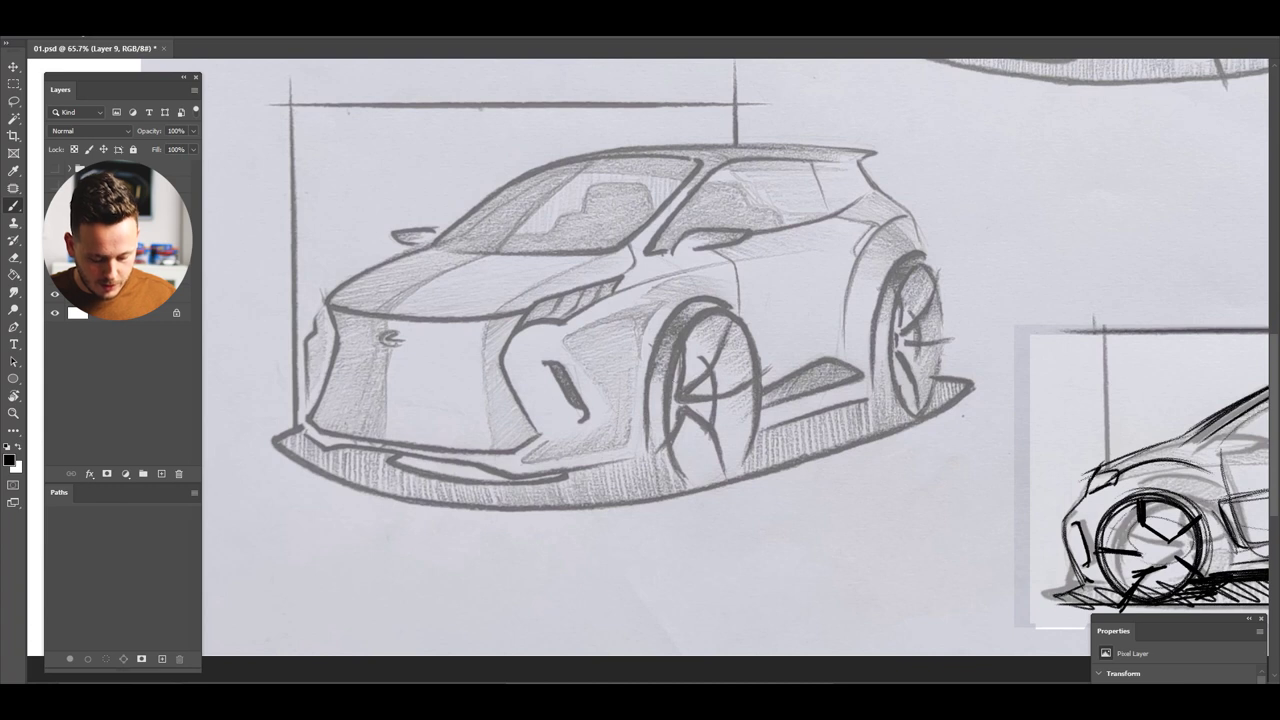
mouse_move(628, 334)
mouse_down()
mouse_move(616, 452)
mouse_move(714, 410)
mouse_move(618, 400)
mouse_move(670, 320)
mouse_move(660, 486)
mouse_move(614, 400)
mouse_up()
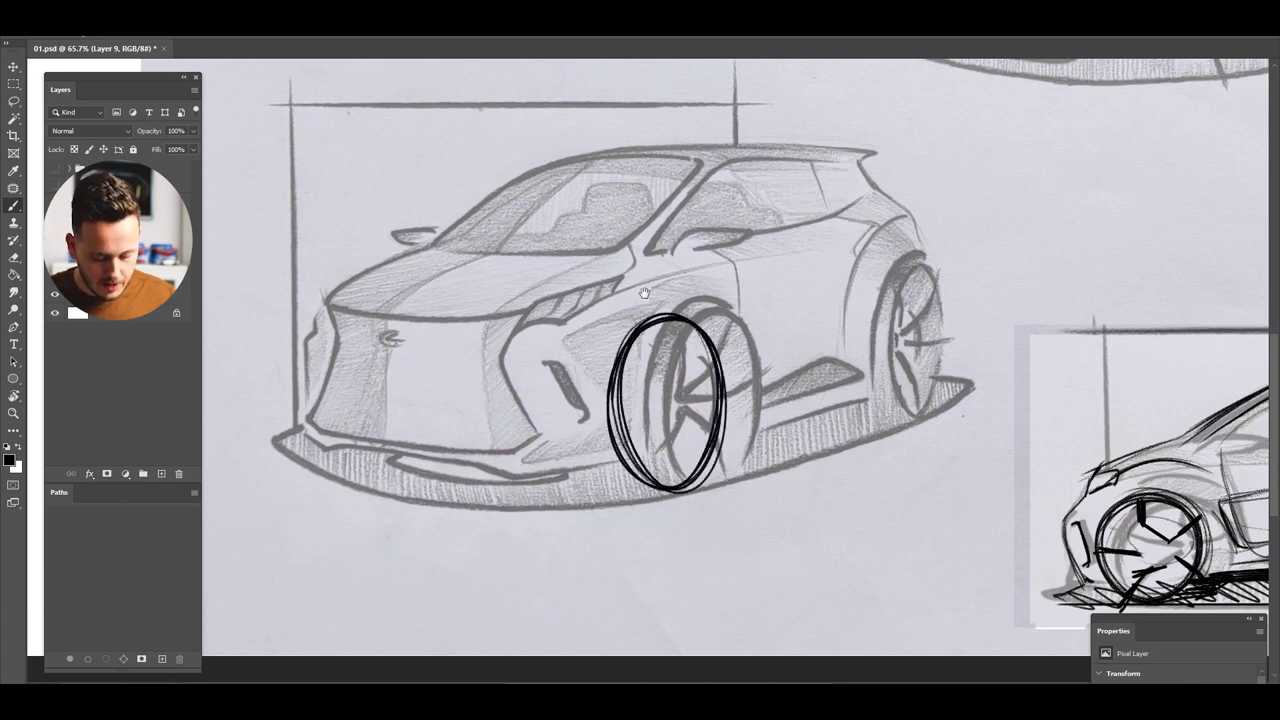
drag(859, 350, 726, 393)
mouse_move(795, 300)
mouse_down()
mouse_move(772, 420)
mouse_move(826, 400)
mouse_move(790, 300)
mouse_move(815, 465)
mouse_up()
Sketch the spokes inside the front and rear wheels of the front three-quarter view
mouse_move(505, 390)
mouse_down()
mouse_move(588, 470)
mouse_move(595, 440)
mouse_move(490, 420)
mouse_up()
mouse_move(557, 352)
mouse_down()
mouse_move(548, 402)
mouse_move(514, 434)
mouse_move(528, 448)
mouse_up()
drag(528, 454, 575, 520)
mouse_move(570, 508)
mouse_down()
mouse_move(520, 460)
mouse_move(484, 498)
mouse_move(494, 404)
mouse_move(540, 444)
mouse_up()
mouse_move(804, 296)
mouse_down()
mouse_move(823, 366)
mouse_move(789, 405)
mouse_move(836, 456)
mouse_up()
drag(814, 394, 768, 428)
Ink the tail contour above the rear wheel and circle the roof's peak in the front three-quarter and side views
mouse_move(778, 356)
mouse_down()
mouse_move(766, 428)
mouse_move(788, 340)
mouse_move(786, 256)
mouse_move(726, 198)
mouse_move(560, 192)
mouse_up()
mouse_move(740, 196)
mouse_down()
mouse_move(563, 203)
mouse_move(689, 174)
mouse_move(574, 178)
mouse_up()
key(ctrl+z)
key(ctrl+z)
key(ctrl+z)
mouse_move(547, 230)
mouse_down()
mouse_move(446, 236)
mouse_move(498, 236)
mouse_up()
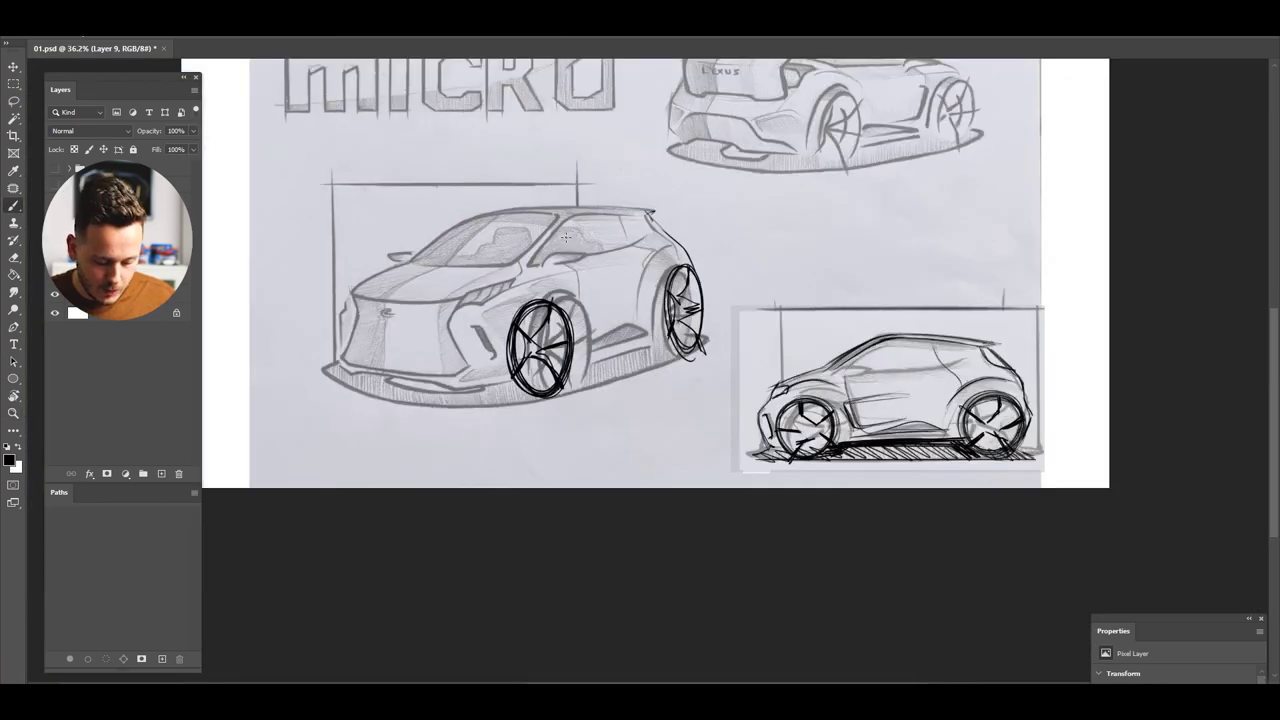
key(ctrl+space)
drag(568, 212, 571, 212)
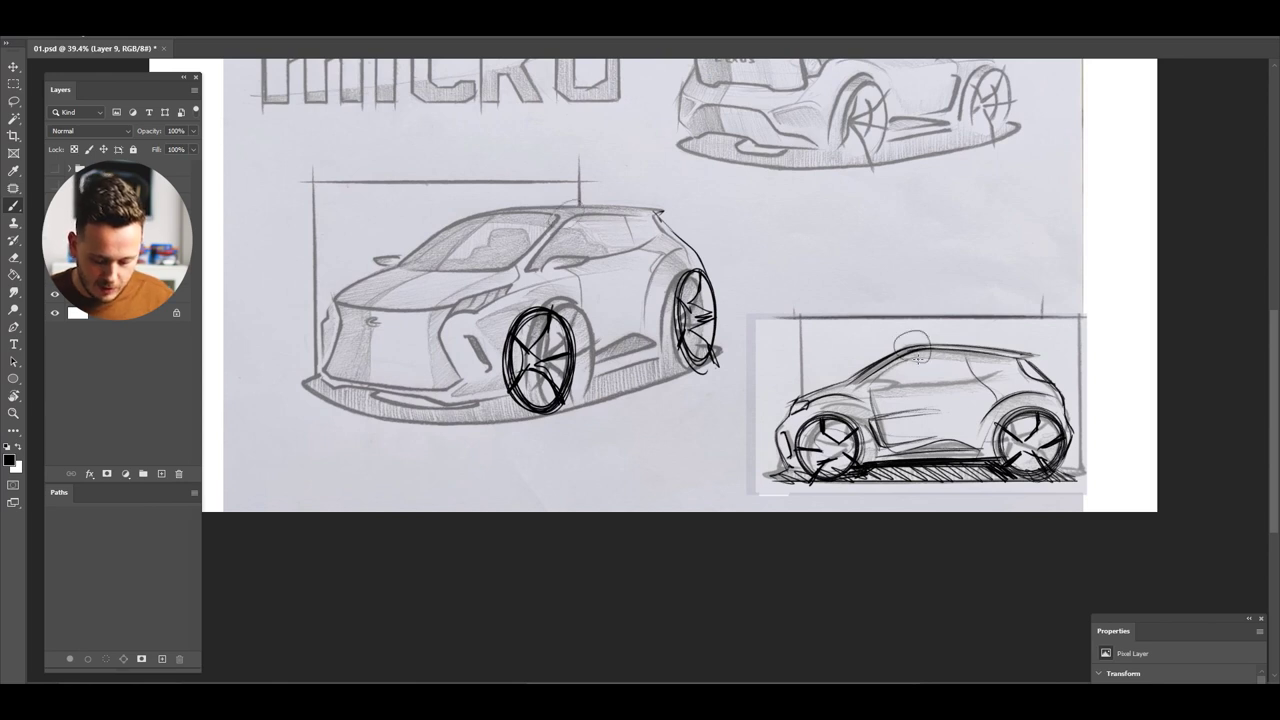
Draw a raised, arched roofline above the original roof of the front three-quarter view
key(ctrl+space)
mouse_move(573, 205)
mouse_down()
mouse_move(752, 272)
mouse_move(794, 375)
mouse_up()
key(r)
mouse_move(836, 277)
mouse_down()
mouse_move(757, 187)
mouse_move(615, 68)
mouse_move(643, 70)
mouse_move(466, 166)
mouse_up()
key(ctrl+z)
key(r)
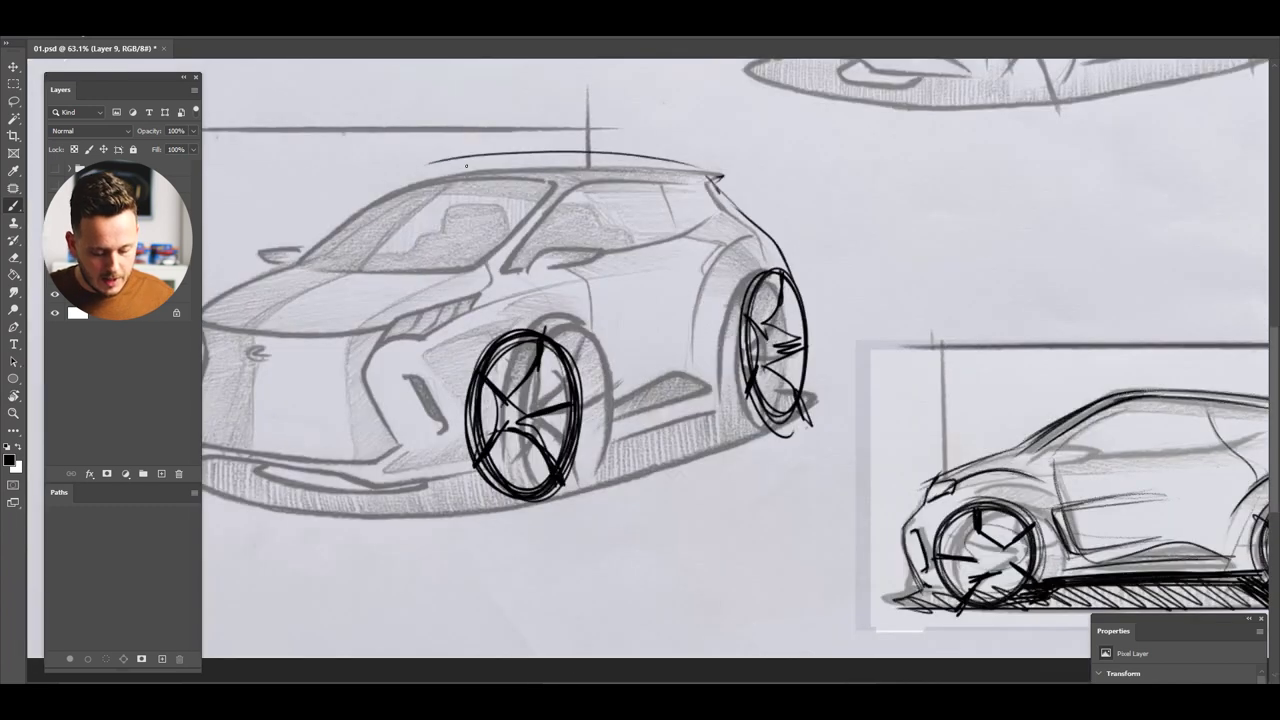
Draw the windshield edge, A-pillar and lengthwise roof lines up to the raised roofline
key(space)
mouse_move(658, 162)
mouse_down()
mouse_move(771, 152)
mouse_move(547, 163)
mouse_move(569, 173)
mouse_move(494, 245)
mouse_up()
drag(576, 147, 413, 242)
drag(578, 144, 410, 264)
mouse_move(722, 144)
mouse_down()
mouse_move(663, 166)
mouse_move(600, 252)
mouse_move(626, 222)
mouse_up()
mouse_move(790, 160)
mouse_down()
mouse_move(650, 214)
mouse_move(620, 262)
mouse_up()
drag(706, 143, 592, 256)
Thicken the A-pillar line on the near side of the front three-quarter view
scroll(572, 382, down, 5)
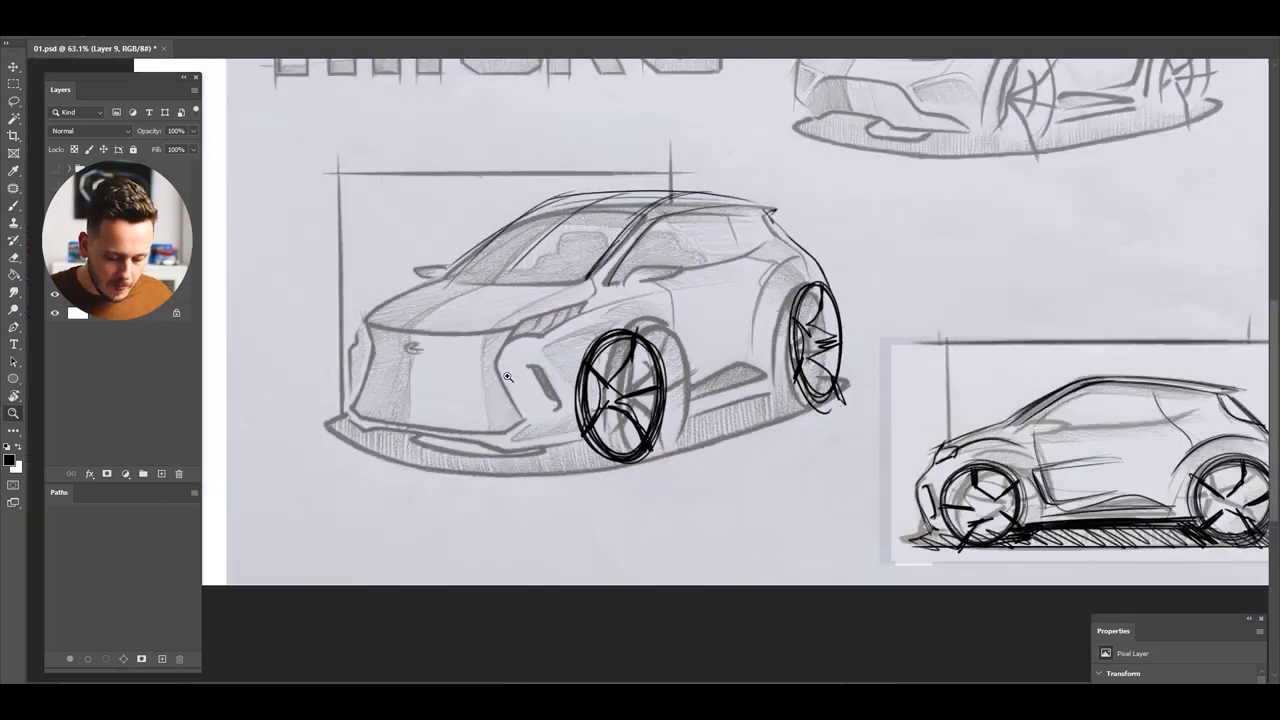
scroll(581, 338, up, 6)
scroll(581, 338, down, 6)
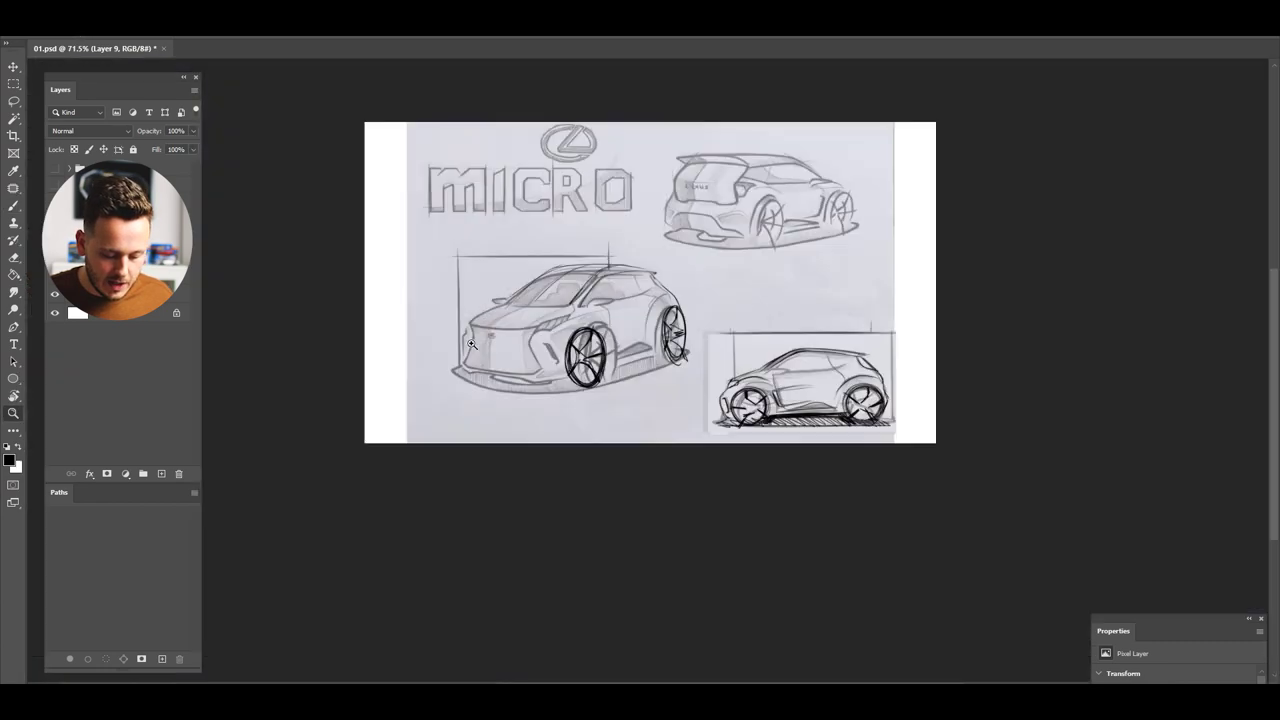
scroll(514, 340, up, 3)
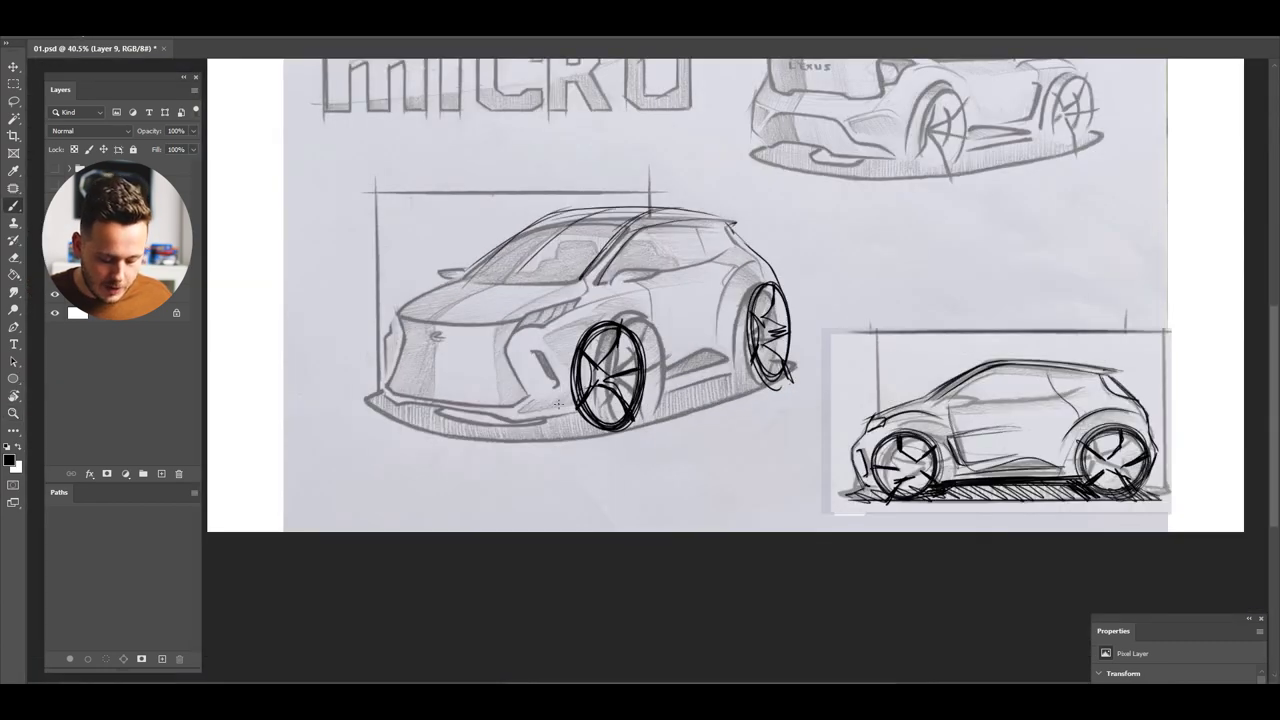
scroll(468, 365, up, 2)
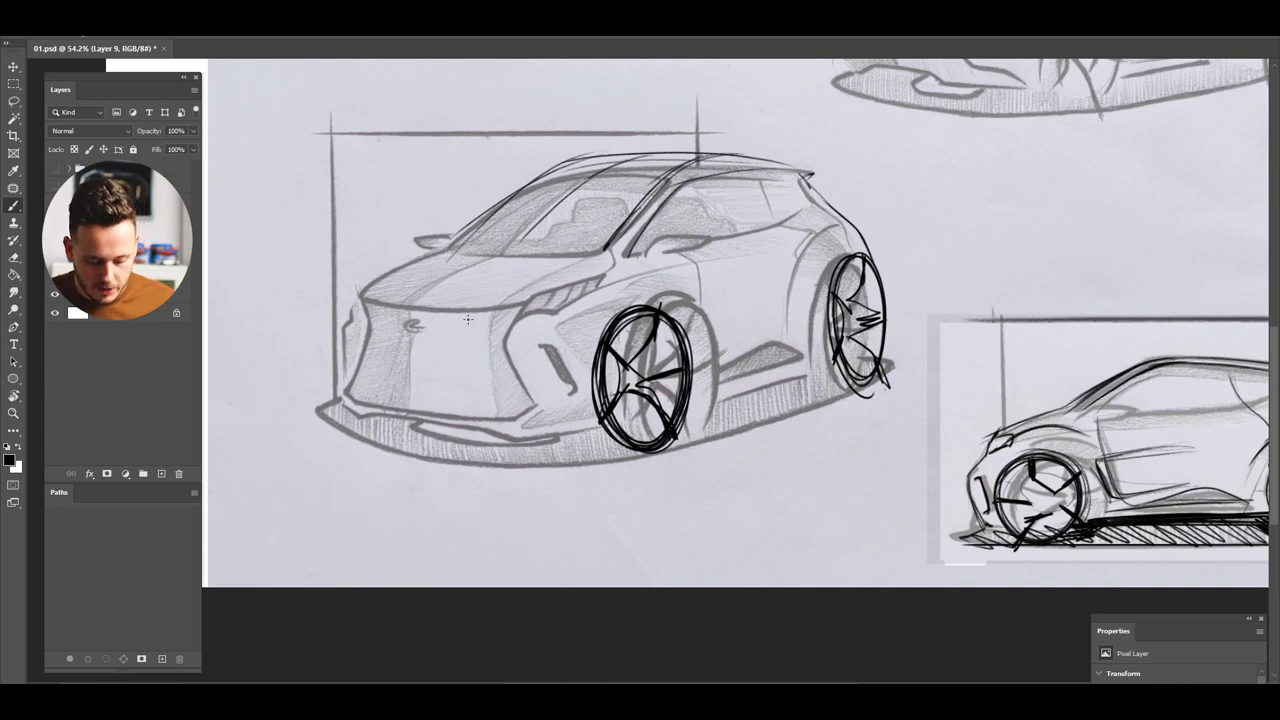
drag(668, 178, 609, 247)
mouse_move(668, 179)
mouse_down()
mouse_move(602, 253)
mouse_move(521, 297)
mouse_up()
mouse_move(592, 259)
mouse_down()
mouse_move(521, 296)
mouse_move(520, 418)
mouse_up()
drag(518, 328, 538, 438)
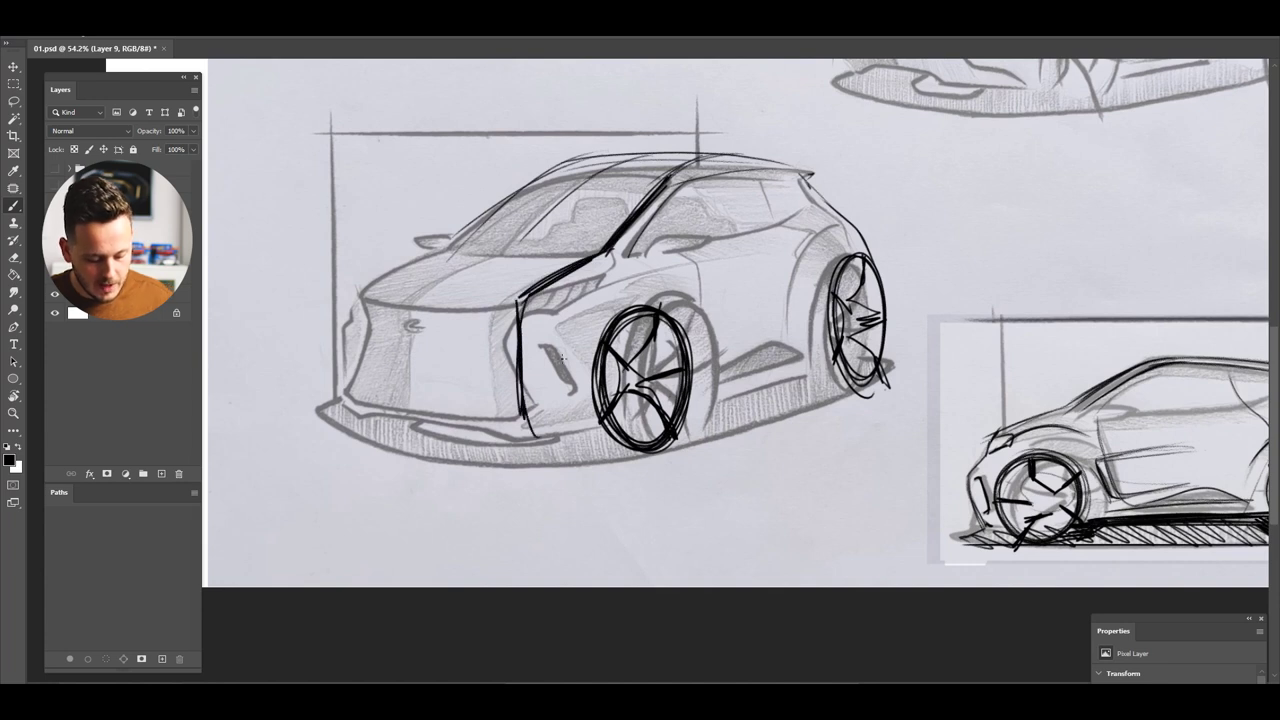
drag(439, 325, 440, 362)
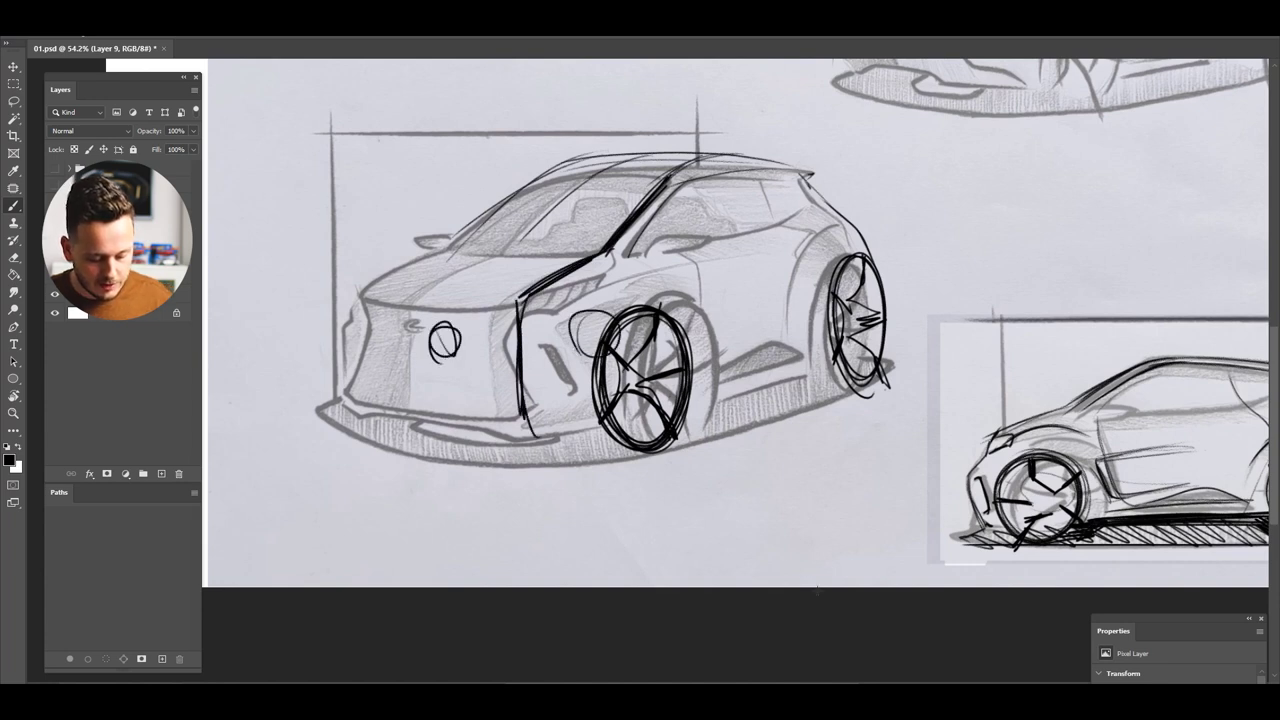
key(ctrl+z)
key(ctrl+z)
mouse_move(524, 290)
mouse_down()
mouse_move(521, 423)
mouse_move(560, 455)
mouse_up()
drag(366, 278, 344, 405)
key(e)
mouse_move(507, 325)
mouse_down()
mouse_move(516, 485)
mouse_move(526, 294)
mouse_move(574, 279)
mouse_up()
drag(380, 325, 351, 333)
key(b)
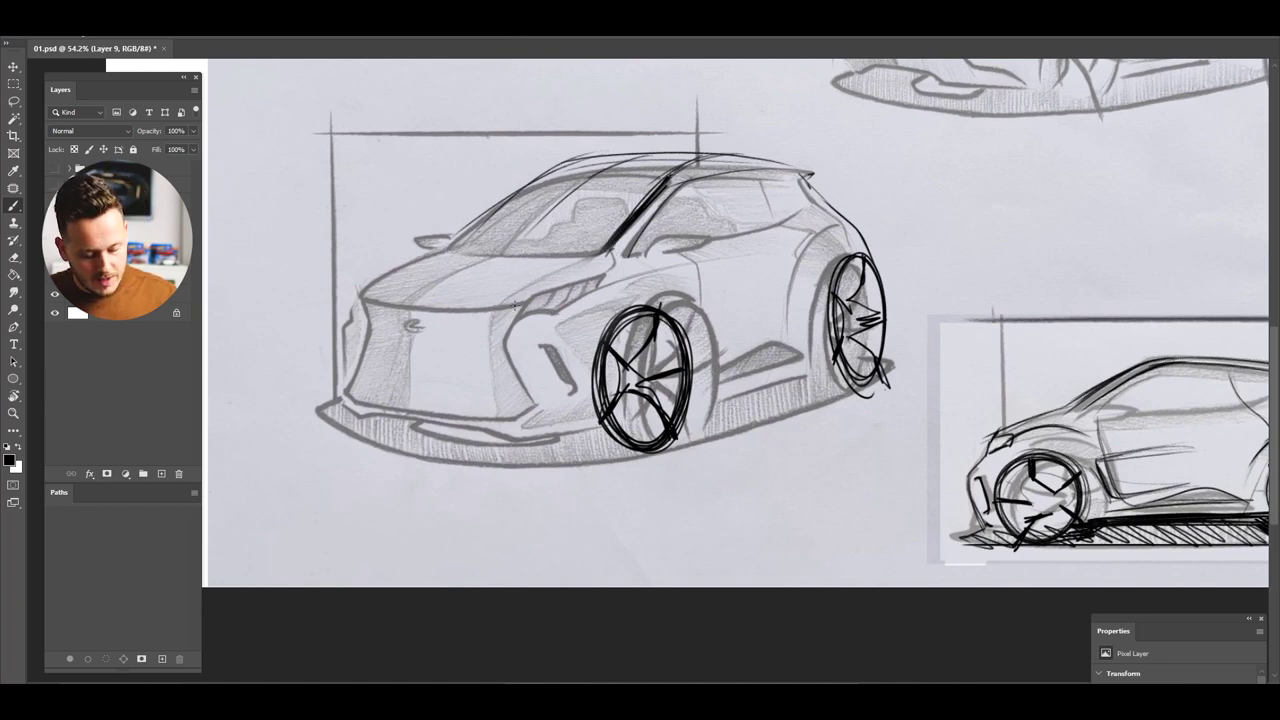
Ink the headlight's upper edge and both angled side edges of the front grille
drag(590, 279, 507, 307)
mouse_move(598, 279)
mouse_down()
mouse_move(500, 338)
mouse_move(499, 362)
mouse_up()
drag(518, 305, 556, 458)
drag(520, 306, 548, 431)
mouse_move(360, 286)
mouse_down()
mouse_move(371, 321)
mouse_move(336, 424)
mouse_up()
mouse_move(345, 402)
mouse_down()
mouse_move(371, 312)
mouse_move(335, 430)
mouse_up()
mouse_move(520, 305)
mouse_down()
mouse_move(493, 358)
mouse_move(556, 462)
mouse_up()
drag(488, 422, 532, 398)
Ink the grille's lower edge, the far fender's outline and the ground lines below the bumper and rear wheel
drag(344, 372, 358, 400)
drag(358, 402, 576, 428)
mouse_move(878, 400)
mouse_down()
mouse_move(808, 402)
mouse_move(760, 380)
mouse_up()
mouse_move(572, 447)
mouse_down()
mouse_move(628, 443)
mouse_move(640, 456)
mouse_up()
drag(578, 442, 620, 452)
drag(544, 428, 586, 447)
mouse_move(354, 306)
mouse_down()
mouse_move(322, 412)
mouse_move(652, 471)
mouse_up()
mouse_move(652, 471)
mouse_down()
mouse_move(348, 445)
mouse_move(638, 466)
mouse_up()
drag(784, 398, 896, 406)
Draw the rear wheel arch, the front fender line, the vertical bumper slot and the body edge behind the front wheel
drag(850, 222, 808, 286)
mouse_move(690, 268)
mouse_down()
mouse_move(584, 295)
mouse_move(557, 317)
mouse_move(553, 347)
mouse_up()
drag(553, 347, 576, 384)
drag(575, 384, 557, 415)
drag(694, 312, 726, 382)
drag(690, 304, 715, 380)
drag(690, 298, 722, 392)
Reinforce the two side edges of the grille with heavier strokes
key(z)
mouse_move(482, 256)
mouse_down()
mouse_move(388, 269)
mouse_move(490, 262)
mouse_up()
key(b)
drag(507, 313, 543, 404)
drag(366, 290, 340, 392)
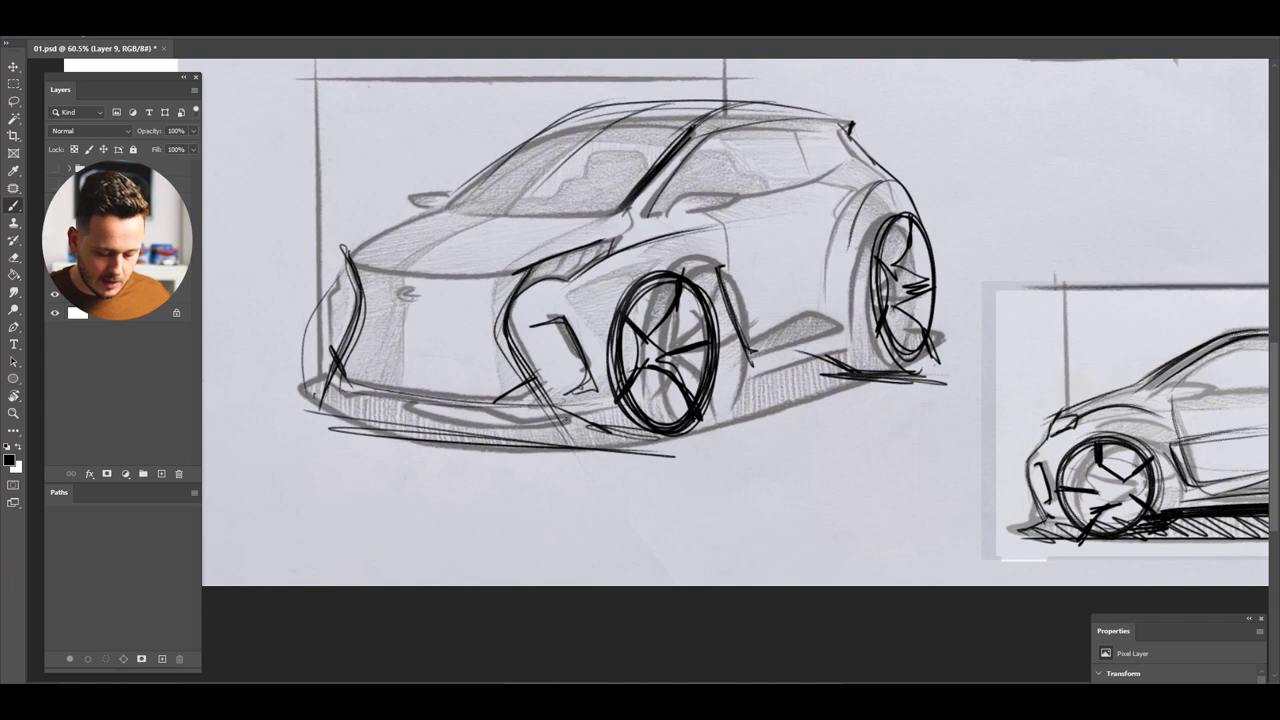
drag(349, 246, 338, 350)
drag(508, 320, 575, 413)
drag(582, 340, 527, 381)
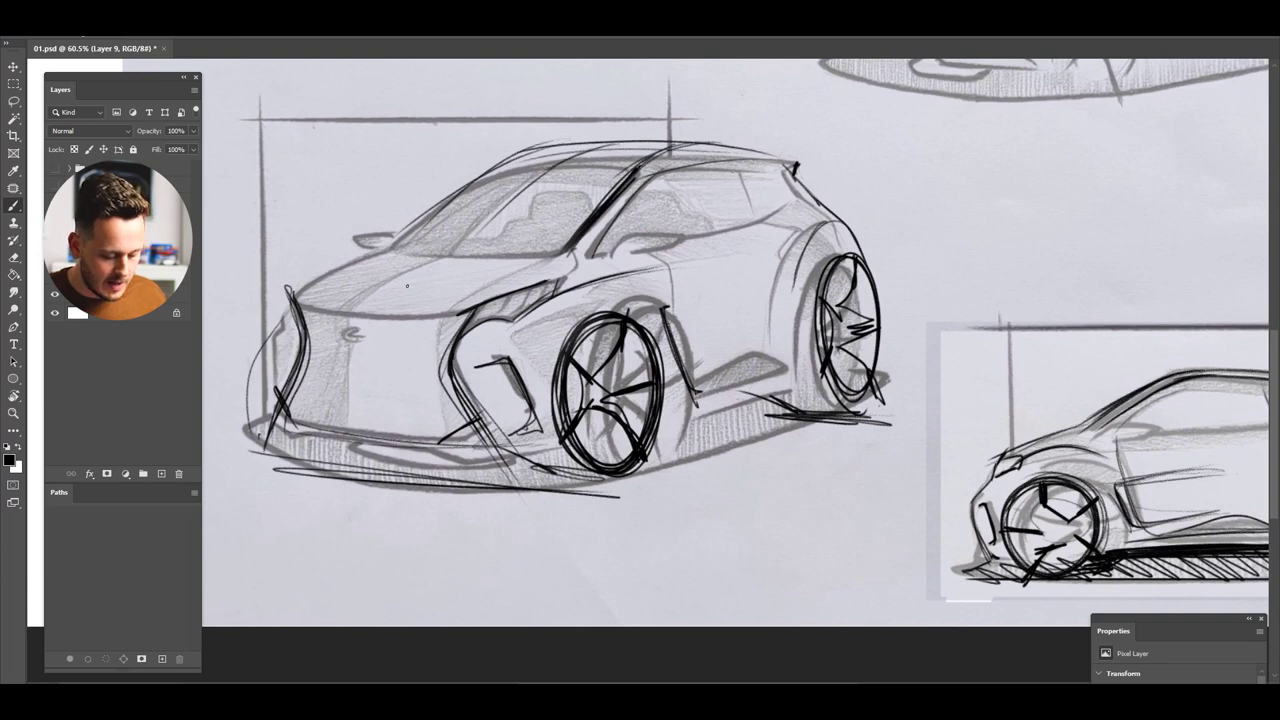
drag(540, 262, 426, 329)
drag(356, 260, 275, 309)
drag(400, 251, 508, 253)
drag(528, 276, 462, 319)
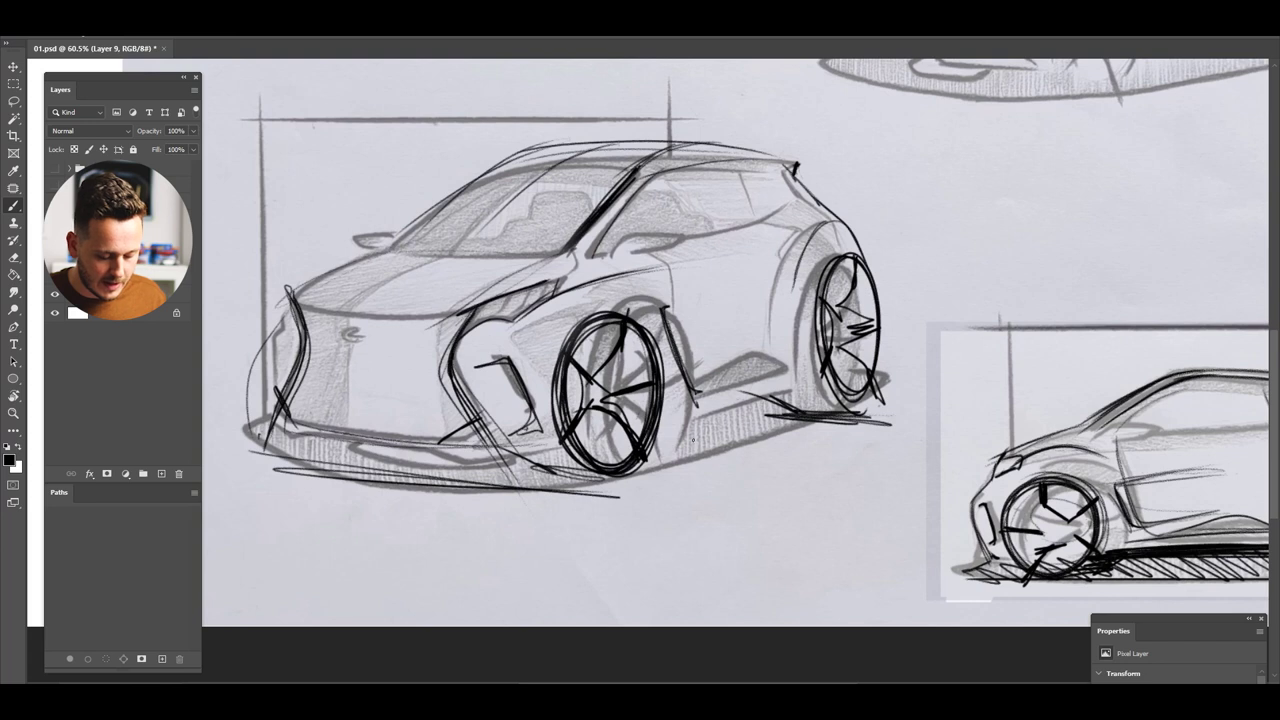
mouse_move(557, 267)
mouse_down()
mouse_move(600, 276)
mouse_move(608, 320)
mouse_up()
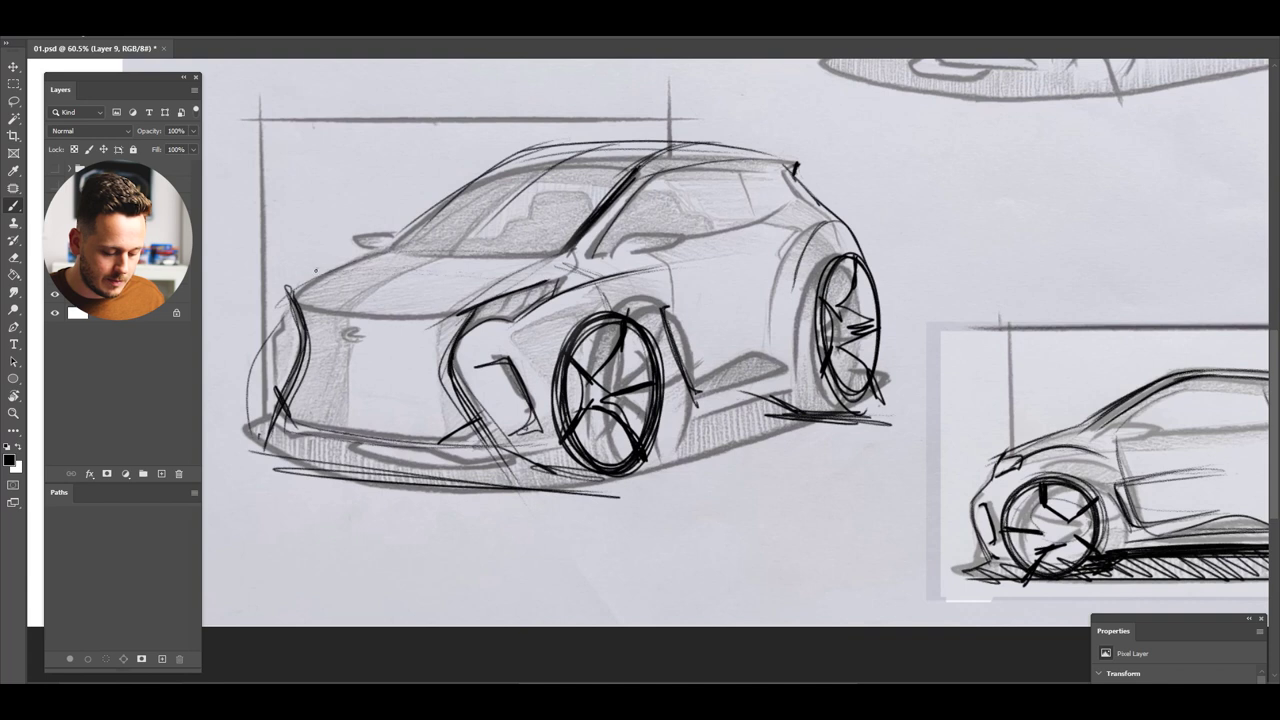
drag(412, 275, 480, 268)
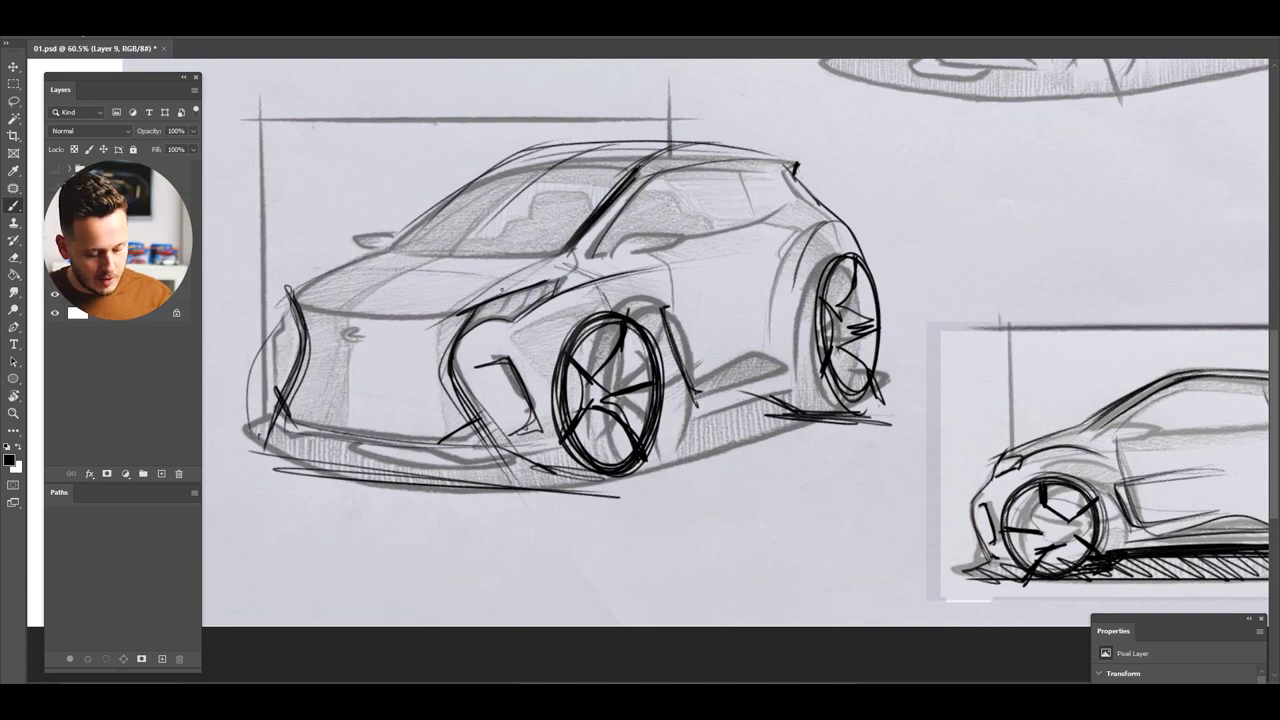
Ink both hood edges down into the grille sides, plus the windshield's base and top lines
mouse_move(558, 256)
mouse_down()
mouse_move(455, 330)
mouse_move(466, 326)
mouse_move(460, 342)
mouse_up()
mouse_move(298, 322)
mouse_down()
mouse_move(310, 284)
mouse_move(386, 252)
mouse_up()
drag(292, 298, 402, 248)
mouse_move(500, 286)
mouse_down()
mouse_move(446, 344)
mouse_move(505, 468)
mouse_up()
drag(302, 342, 266, 460)
mouse_move(572, 250)
mouse_down()
mouse_move(388, 246)
mouse_move(458, 257)
mouse_up()
drag(636, 166, 472, 174)
Create a new layer for overdrawing the rear three-quarter view
mouse_move(973, 85)
mouse_down()
mouse_move(704, 278)
mouse_move(740, 280)
mouse_up()
drag(663, 235, 531, 300)
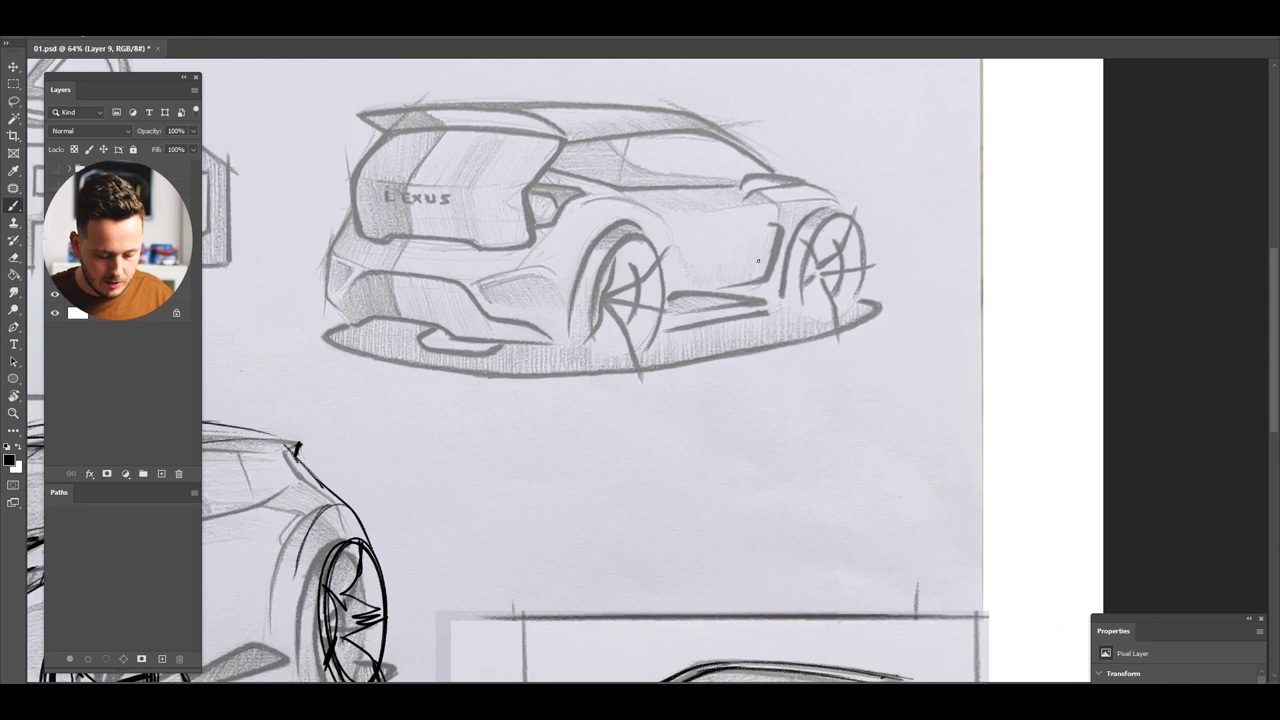
key(ctrl+shift+n)
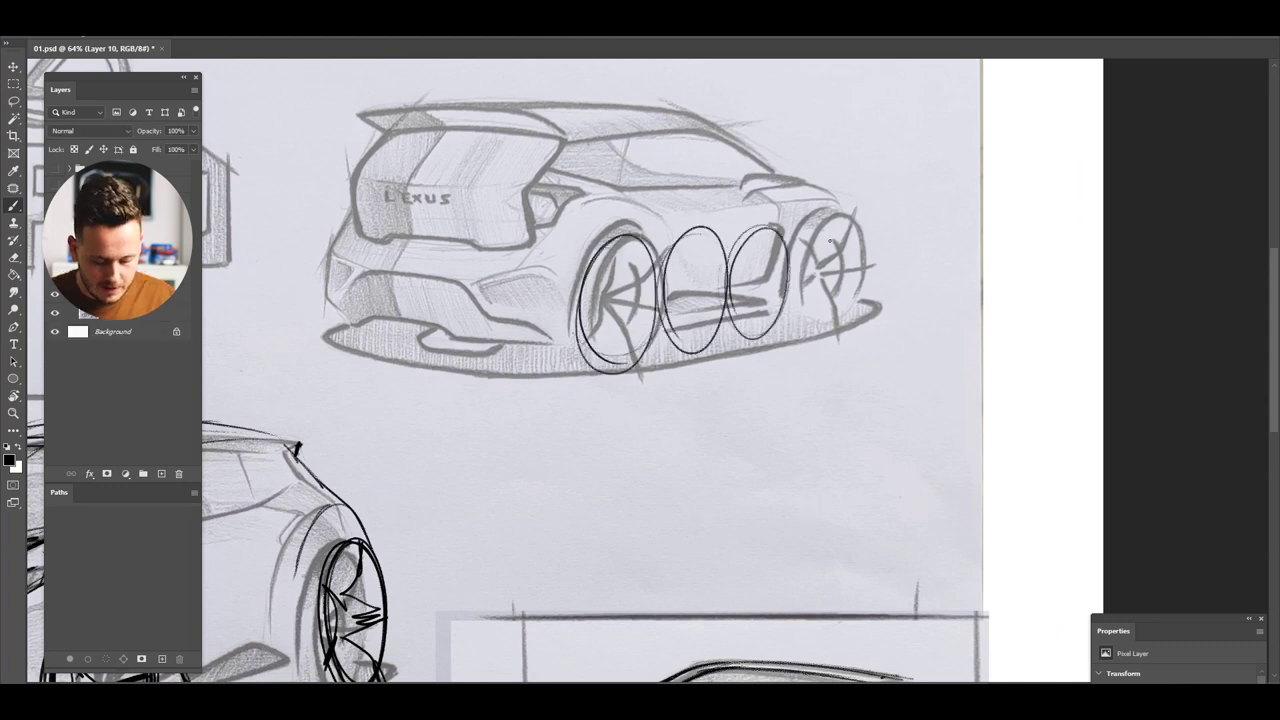
drag(838, 218, 828, 338)
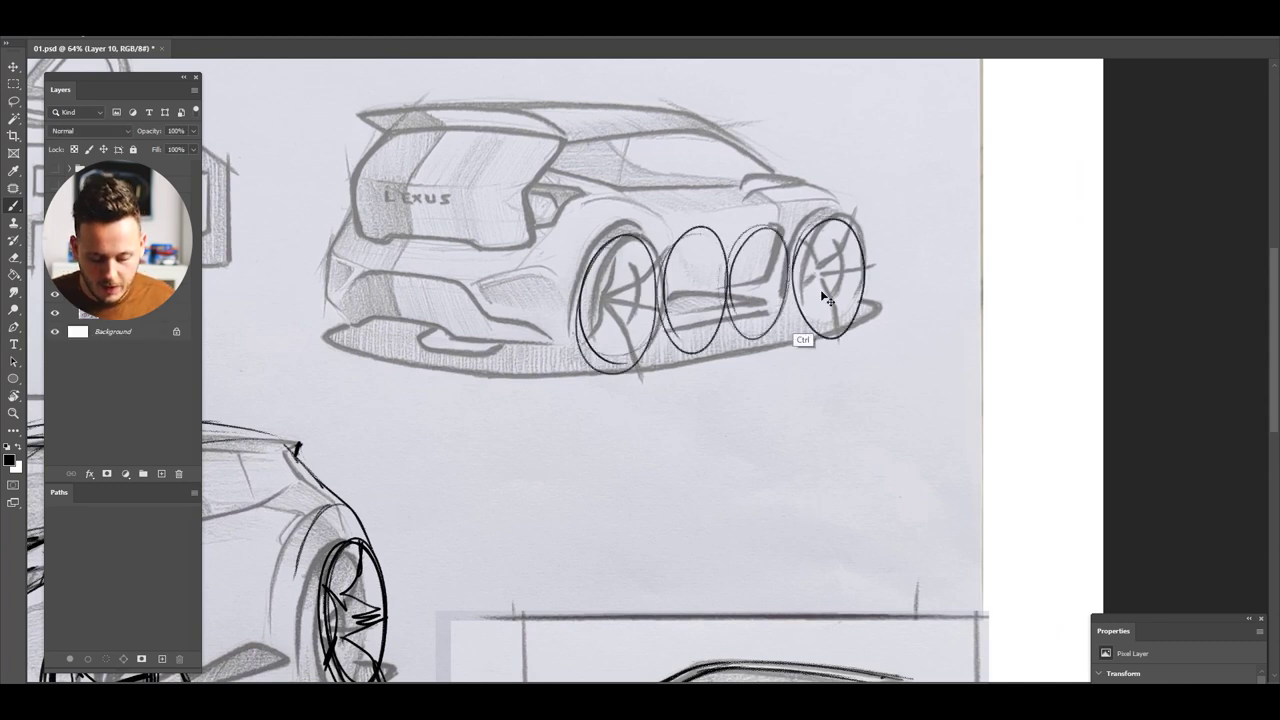
key(ctrl+z)
key(e)
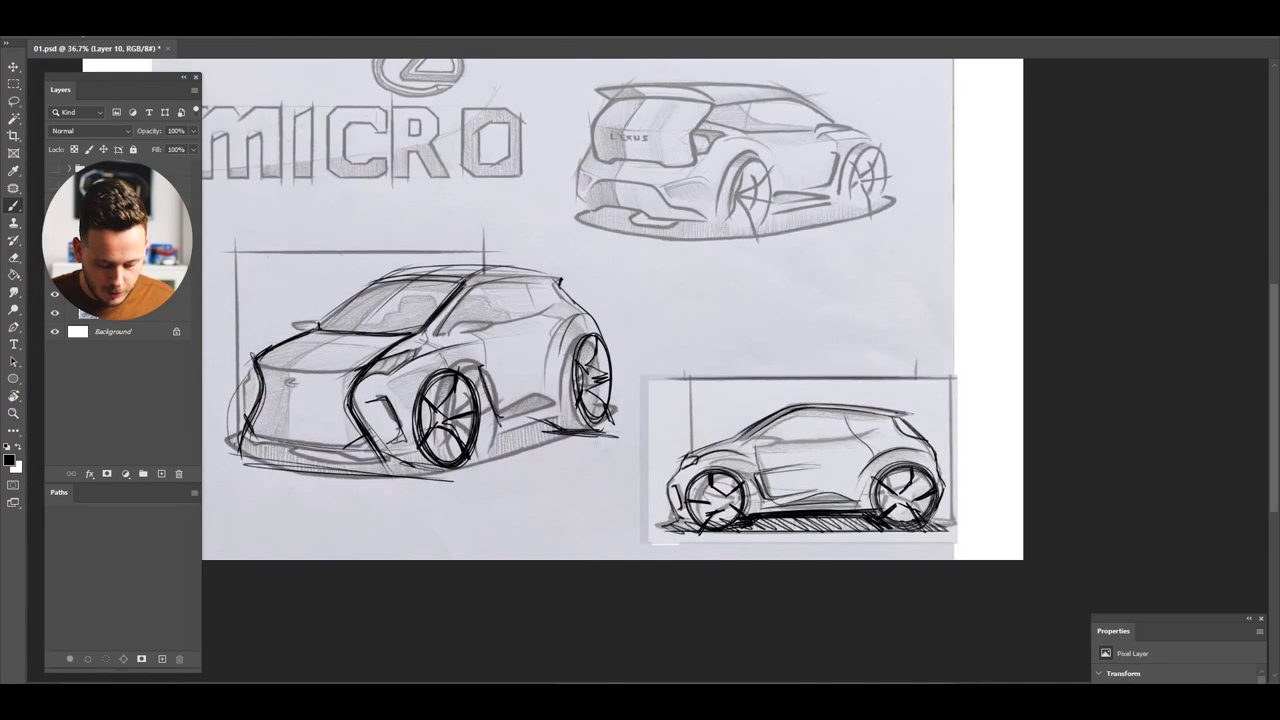
drag(700, 318, 634, 435)
mouse_move(747, 301)
mouse_down()
mouse_move(816, 267)
mouse_move(860, 345)
mouse_move(795, 290)
mouse_move(822, 214)
mouse_up()
drag(637, 335, 572, 392)
mouse_move(638, 281)
mouse_down()
mouse_move(600, 230)
mouse_move(580, 396)
mouse_up()
key(z)
mouse_move(701, 240)
mouse_down()
mouse_move(636, 242)
mouse_move(684, 240)
mouse_up()
mouse_move(845, 190)
mouse_down()
mouse_move(856, 264)
mouse_move(844, 284)
mouse_up()
mouse_move(838, 187)
mouse_down()
mouse_move(850, 218)
mouse_move(847, 206)
mouse_up()
key(z)
mouse_move(590, 212)
mouse_down()
mouse_move(467, 224)
mouse_move(536, 222)
mouse_move(606, 270)
mouse_up()
key(e)
drag(700, 215, 714, 255)
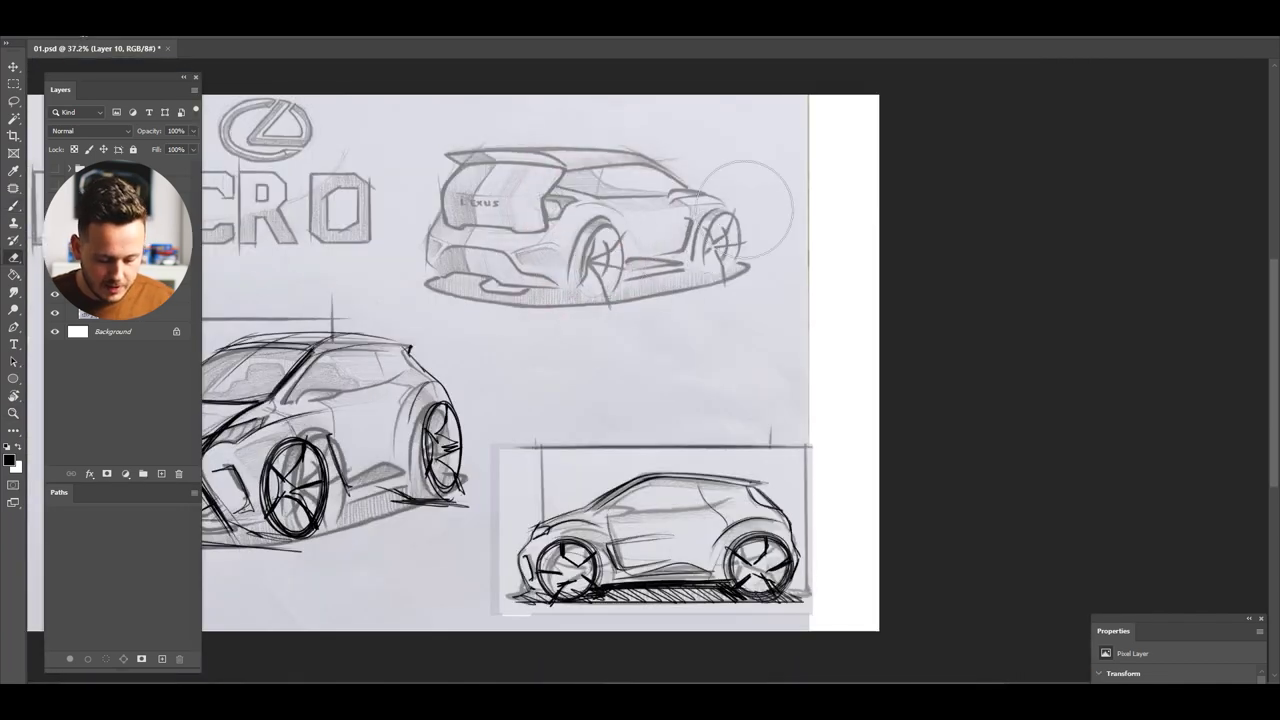
Draw the rear three-quarter view's centreline from the spoiler down over the tailgate and bumper, rotating the canvas to refine it
key(z)
drag(573, 282, 712, 332)
key(b)
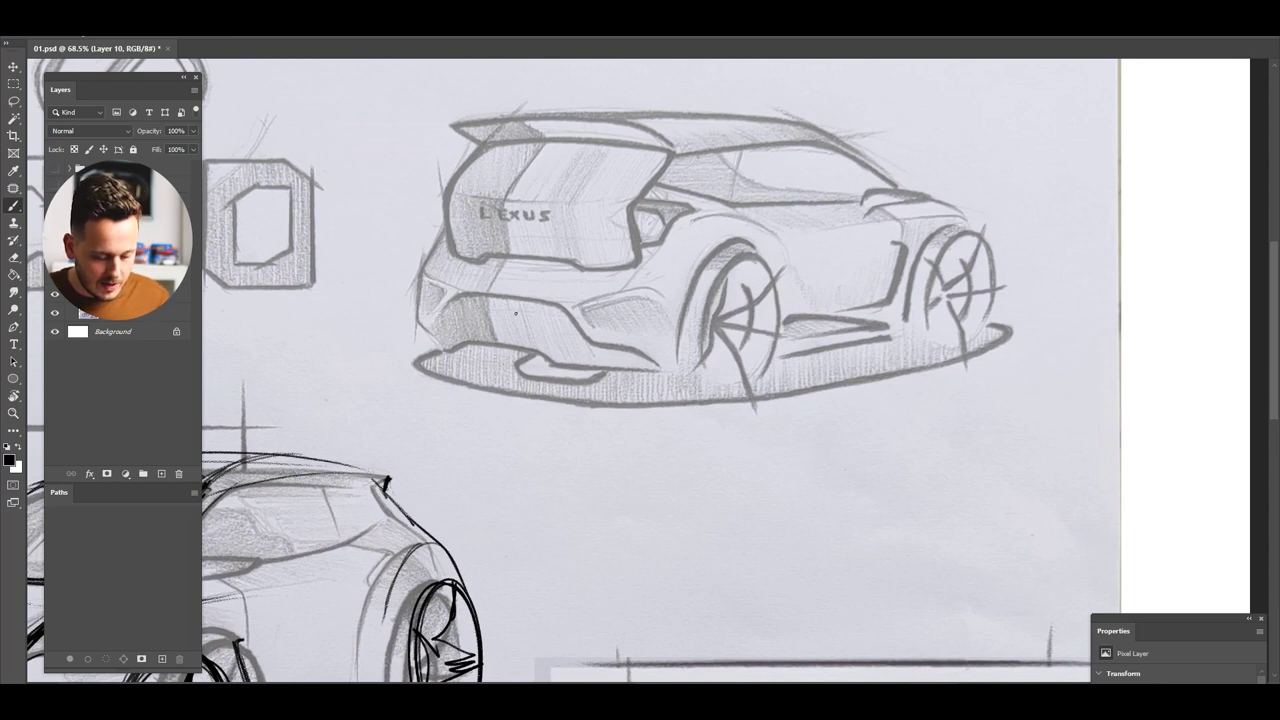
drag(522, 120, 536, 136)
mouse_move(534, 140)
mouse_down()
mouse_move(506, 205)
mouse_move(508, 258)
mouse_move(491, 297)
mouse_move(509, 360)
mouse_up()
key(z)
drag(500, 258, 534, 272)
key(r)
drag(781, 388, 788, 473)
key(space)
drag(616, 245, 585, 321)
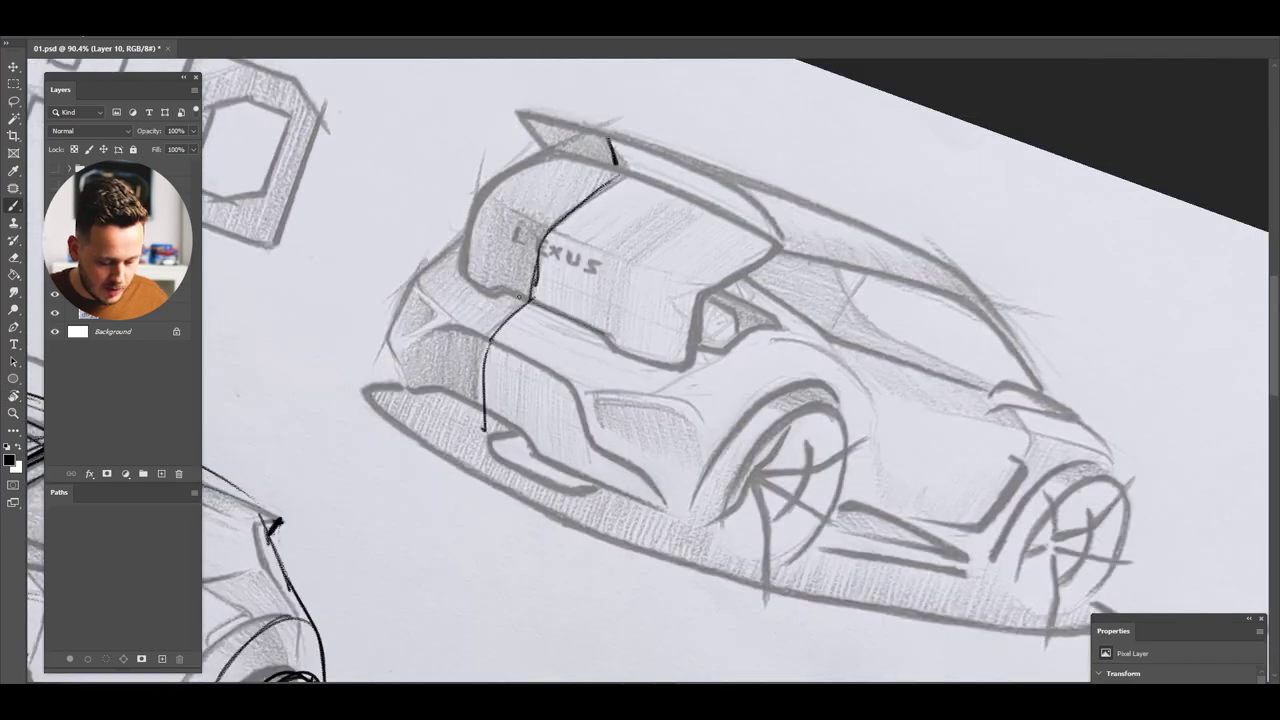
Ink the tailgate's stepped lower edge with heavy strokes, plus the top and side edges of the rear bumper insert
mouse_move(488, 274)
mouse_down()
mouse_move(604, 328)
mouse_move(462, 274)
mouse_move(606, 326)
mouse_move(616, 354)
mouse_up()
drag(466, 276, 452, 242)
drag(612, 352, 686, 376)
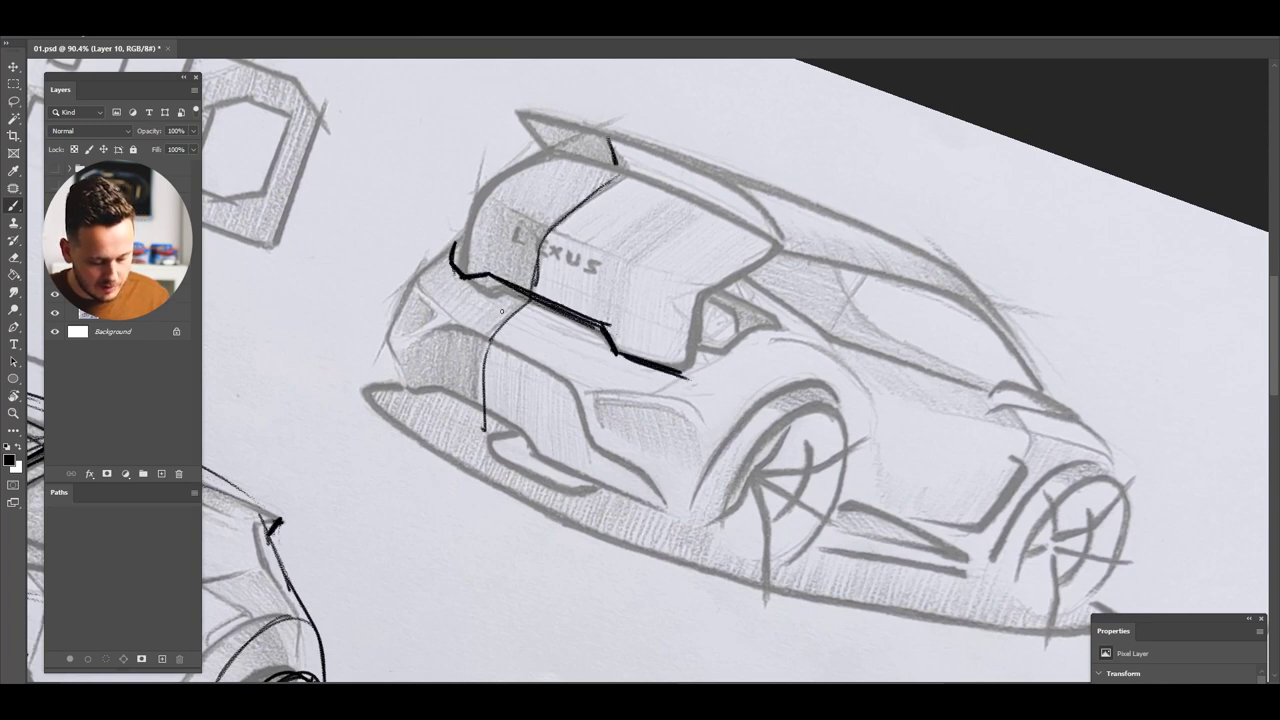
drag(436, 322, 590, 436)
drag(438, 324, 398, 368)
mouse_move(570, 398)
mouse_down()
mouse_move(601, 462)
mouse_move(653, 506)
mouse_up()
Draw a straight guide line across the tailgate to the side window, and ink the roof spoiler's lower edge and upper contour
drag(493, 198, 774, 334)
drag(554, 150, 779, 243)
drag(554, 126, 788, 240)
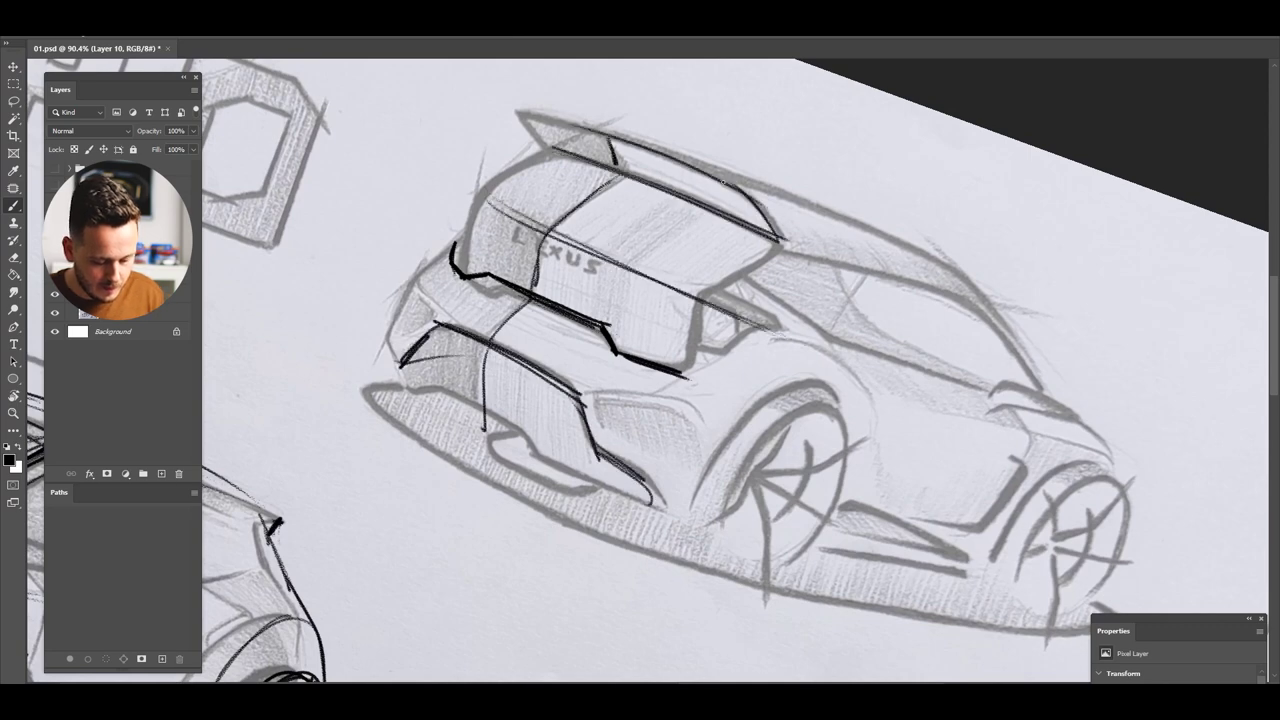
scroll(634, 311, down, 5)
scroll(633, 311, up, 3)
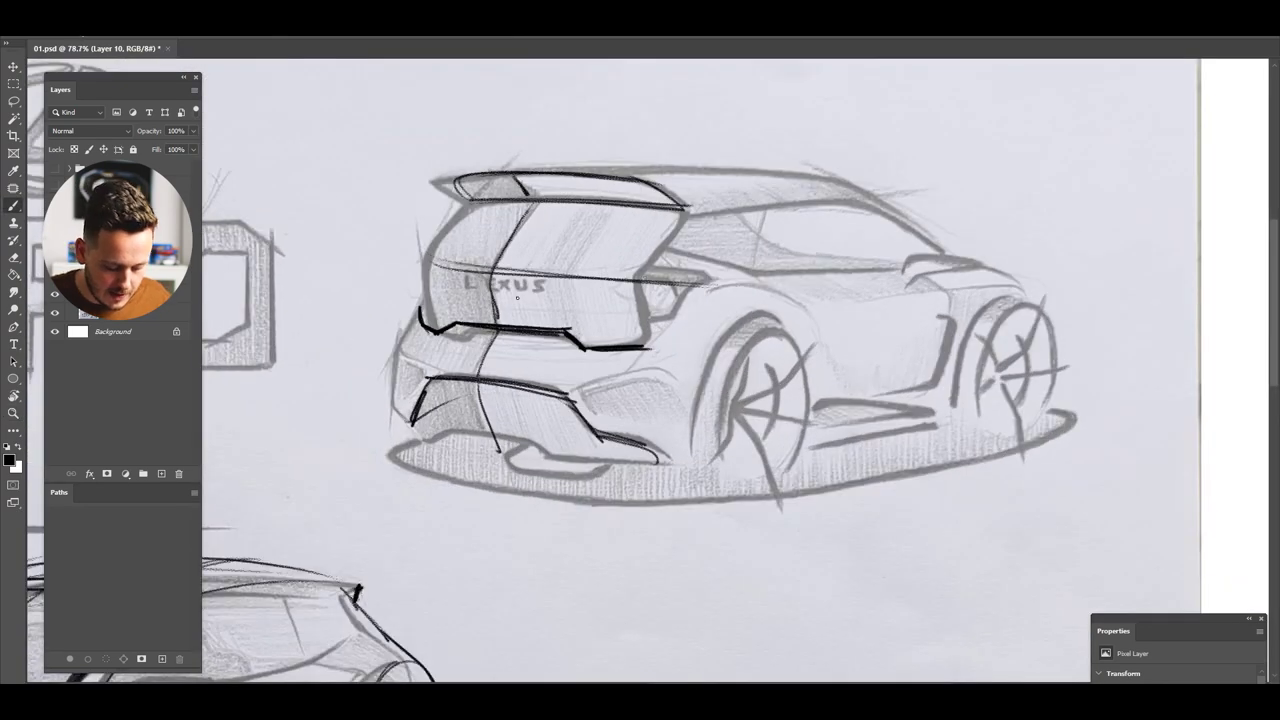
scroll(517, 297, down, 3)
scroll(508, 265, up, 4)
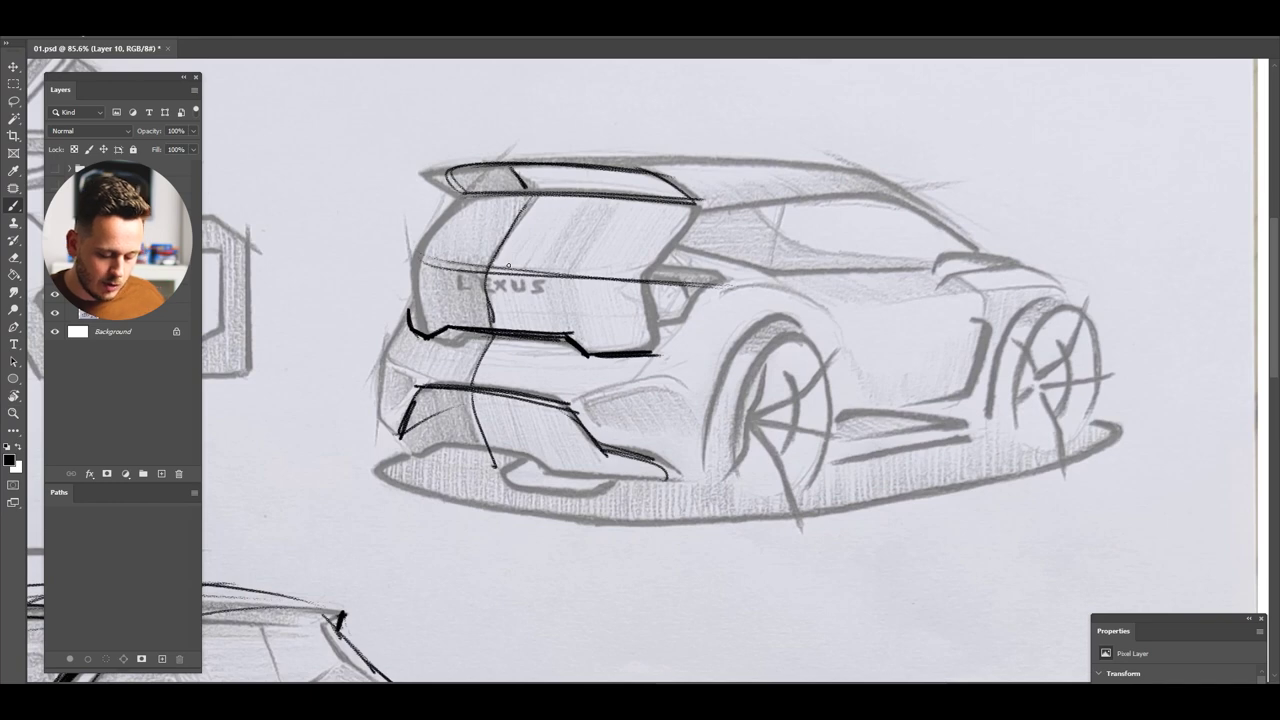
Rotate the canvas, thicken the spoiler's upper contour and draw a small raised cutout at each end of its lower edge
key(ctrl+space)
mouse_move(586, 257)
mouse_down()
mouse_move(555, 258)
mouse_move(592, 258)
mouse_up()
key(r)
drag(742, 284, 759, 317)
key(b)
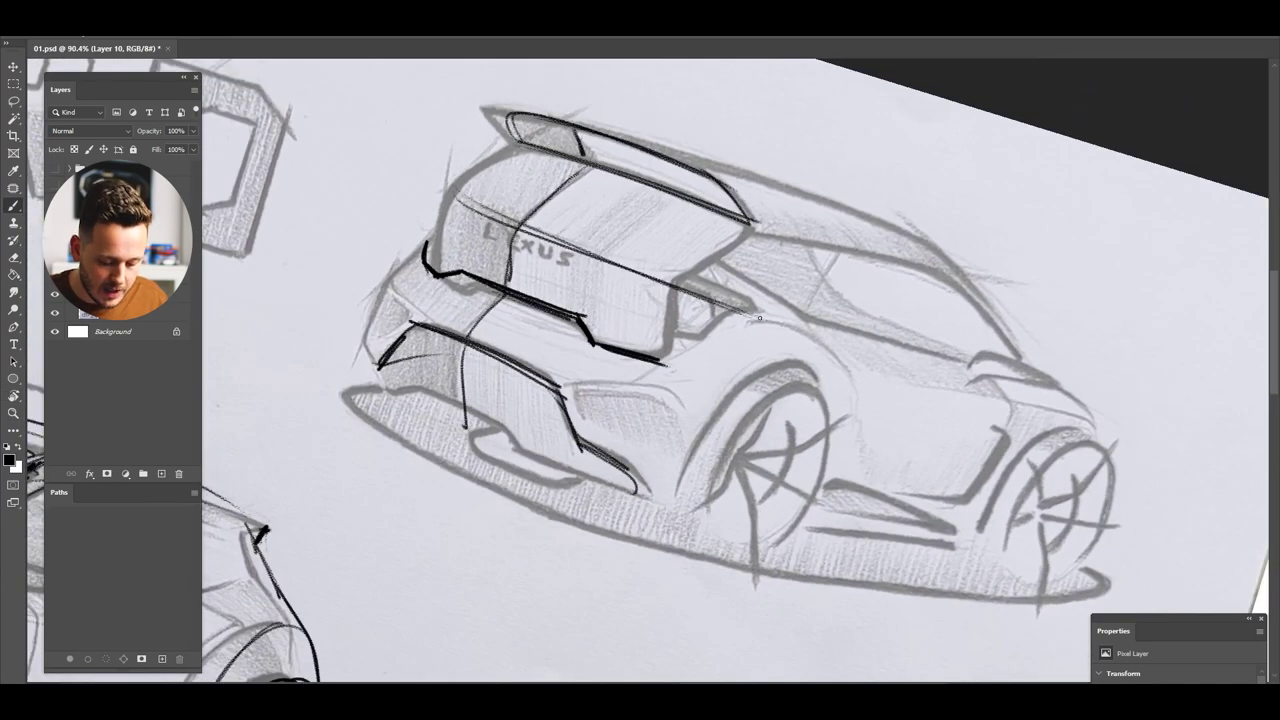
key(space)
drag(588, 266, 540, 312)
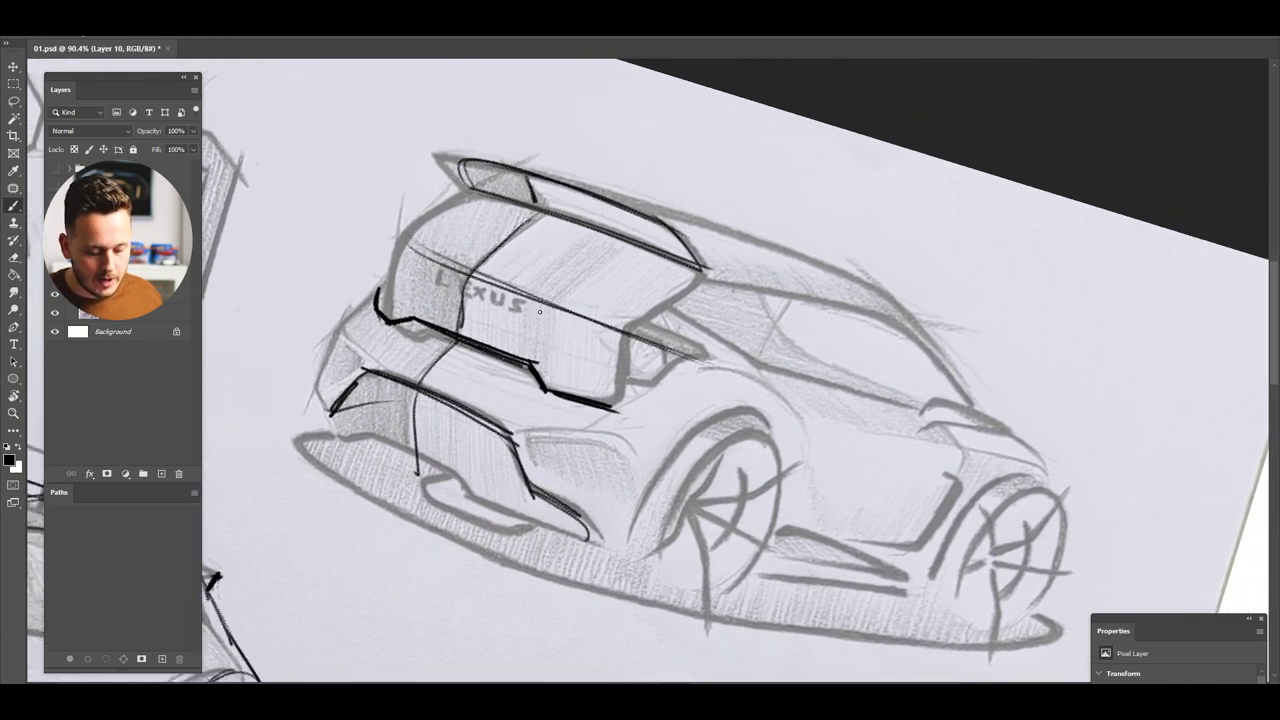
mouse_move(700, 272)
mouse_down()
mouse_move(620, 208)
mouse_move(648, 244)
mouse_move(588, 219)
mouse_move(648, 240)
mouse_up()
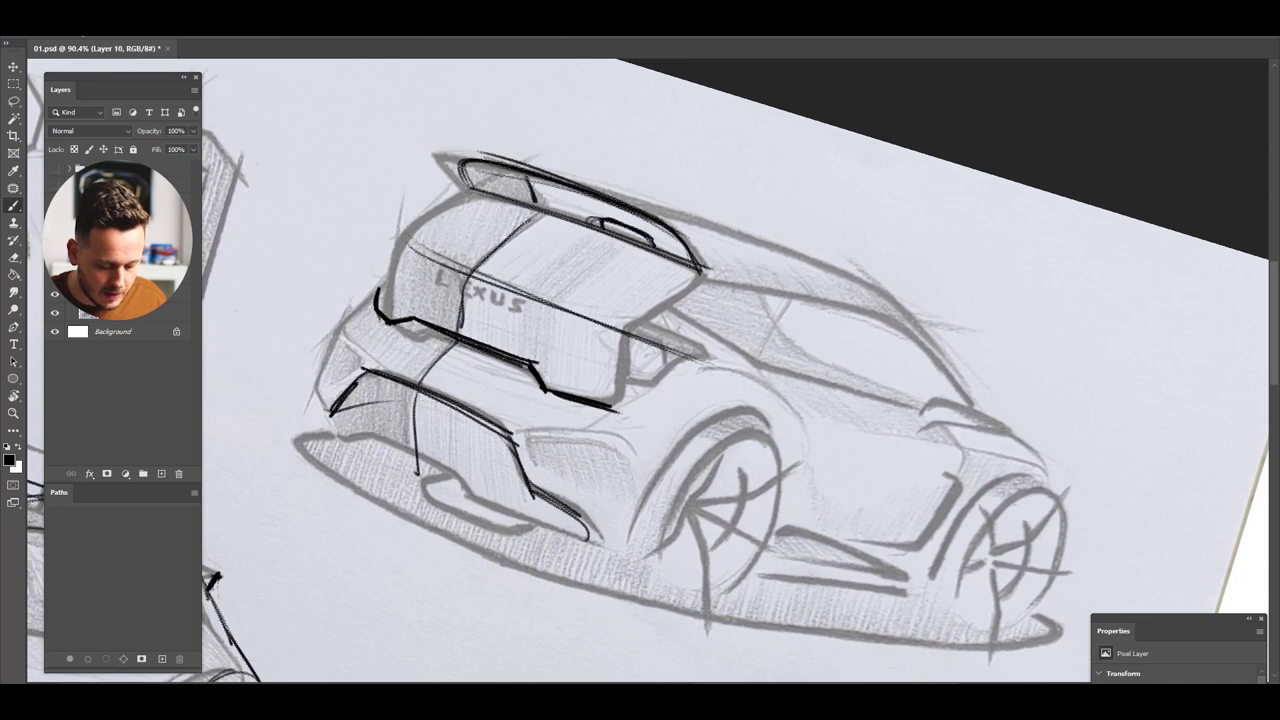
drag(490, 196, 466, 182)
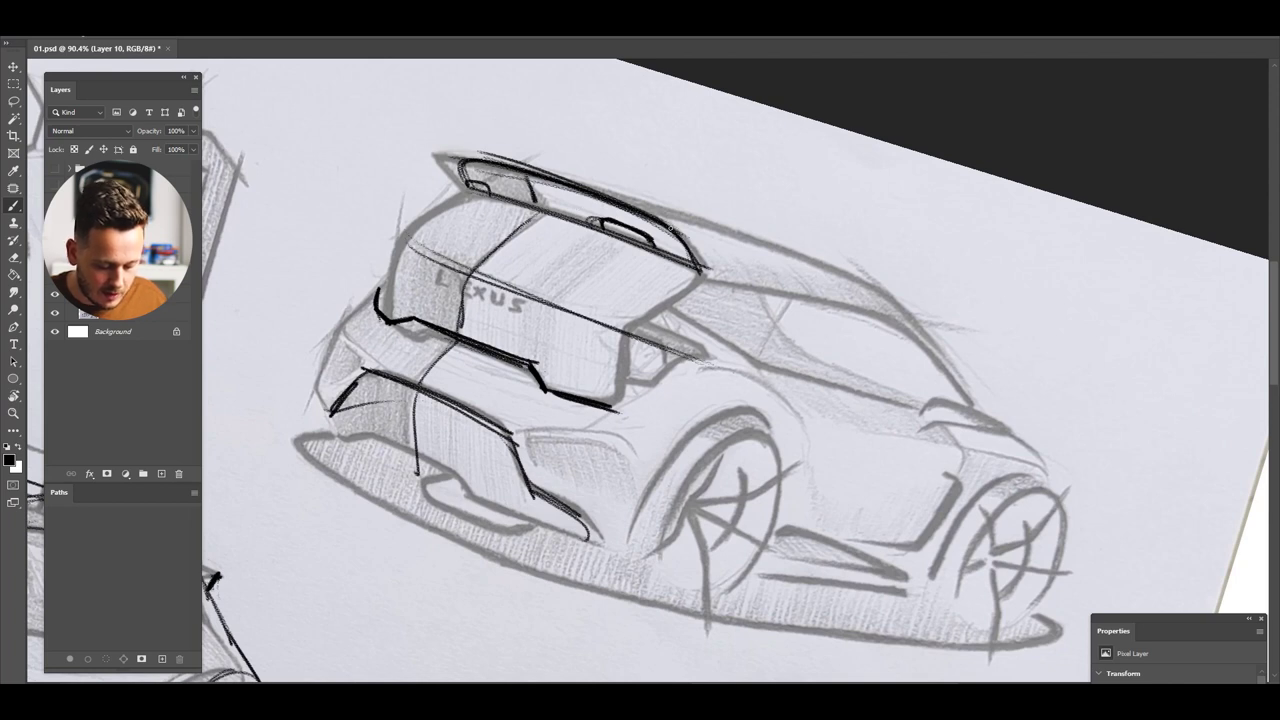
Draw the spoiler's inner upper contour with a recessed centre section and angled ends
drag(606, 200, 588, 206)
mouse_move(496, 178)
mouse_down()
mouse_move(590, 204)
mouse_move(482, 174)
mouse_move(586, 205)
mouse_up()
mouse_move(468, 159)
mouse_down()
mouse_move(446, 157)
mouse_move(459, 192)
mouse_up()
key(z)
mouse_move(600, 250)
mouse_down()
mouse_move(471, 243)
mouse_move(537, 247)
mouse_move(470, 246)
mouse_move(539, 310)
mouse_up()
key(Escape)
key(z)
key(e)
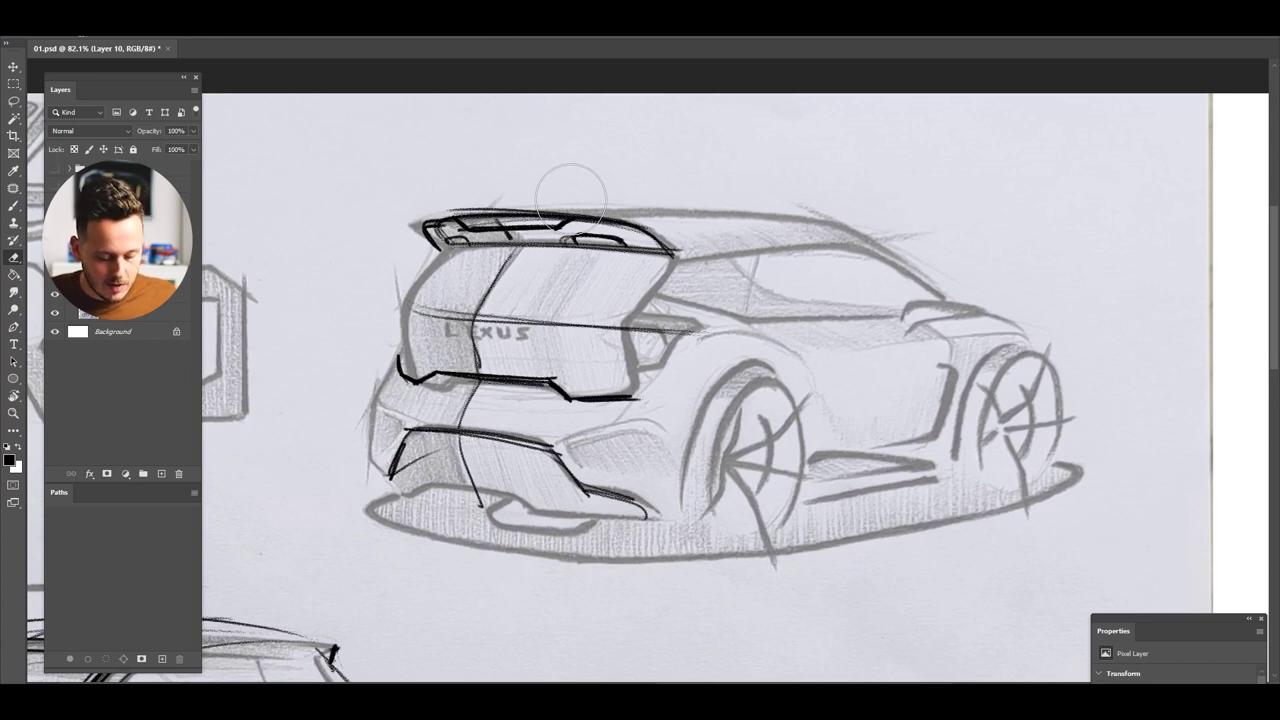
key(z)
mouse_move(528, 258)
mouse_down()
mouse_move(467, 260)
mouse_move(522, 265)
mouse_up()
key(b)
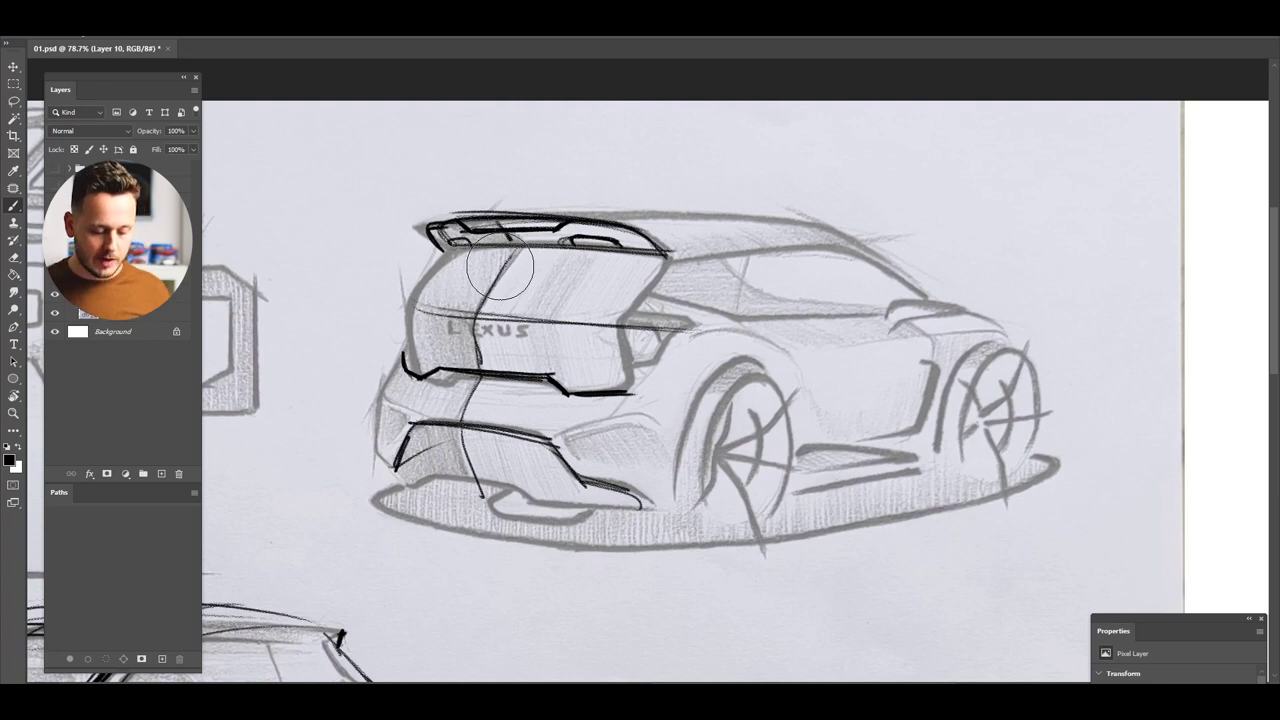
Mark the rear roof edge, the front roof corner and the hood's start with arrows on the original rear view sketch
key(z)
mouse_move(599, 386)
mouse_down()
mouse_move(540, 386)
mouse_move(583, 386)
mouse_up()
key(b)
mouse_move(662, 446)
mouse_down()
mouse_move(612, 286)
mouse_move(540, 292)
mouse_move(610, 287)
mouse_up()
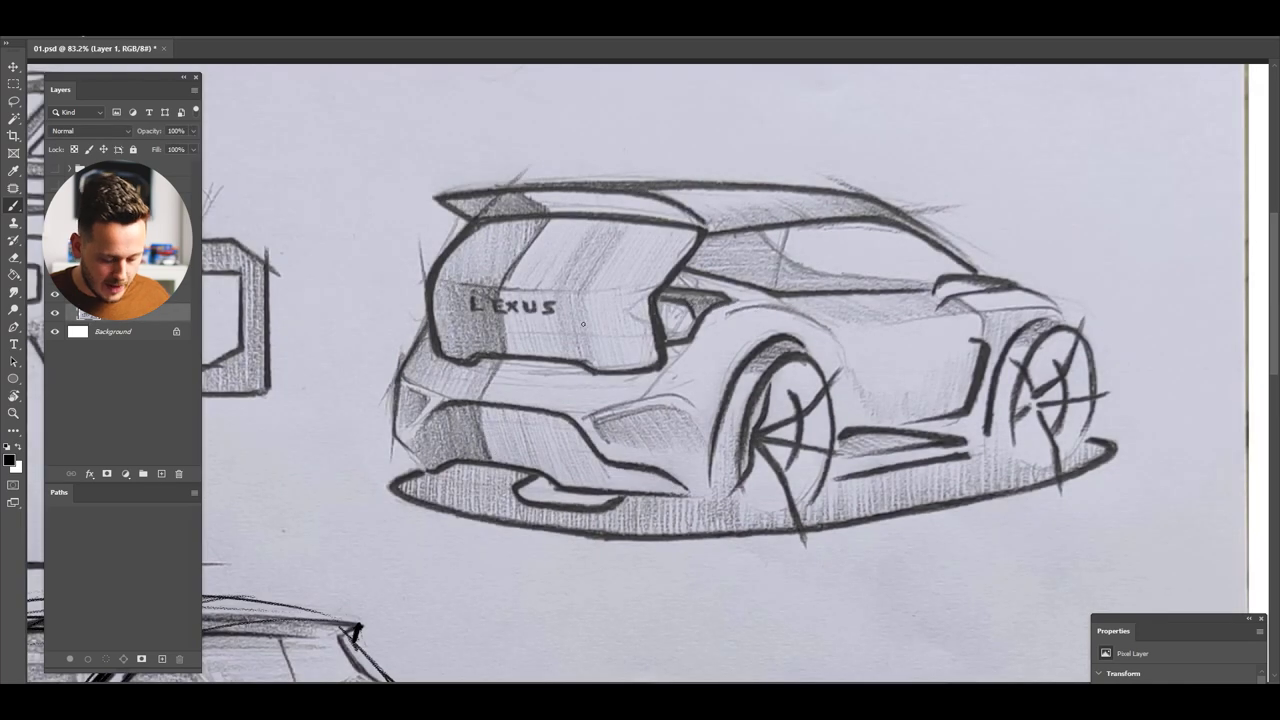
key(z)
drag(583, 324, 654, 317)
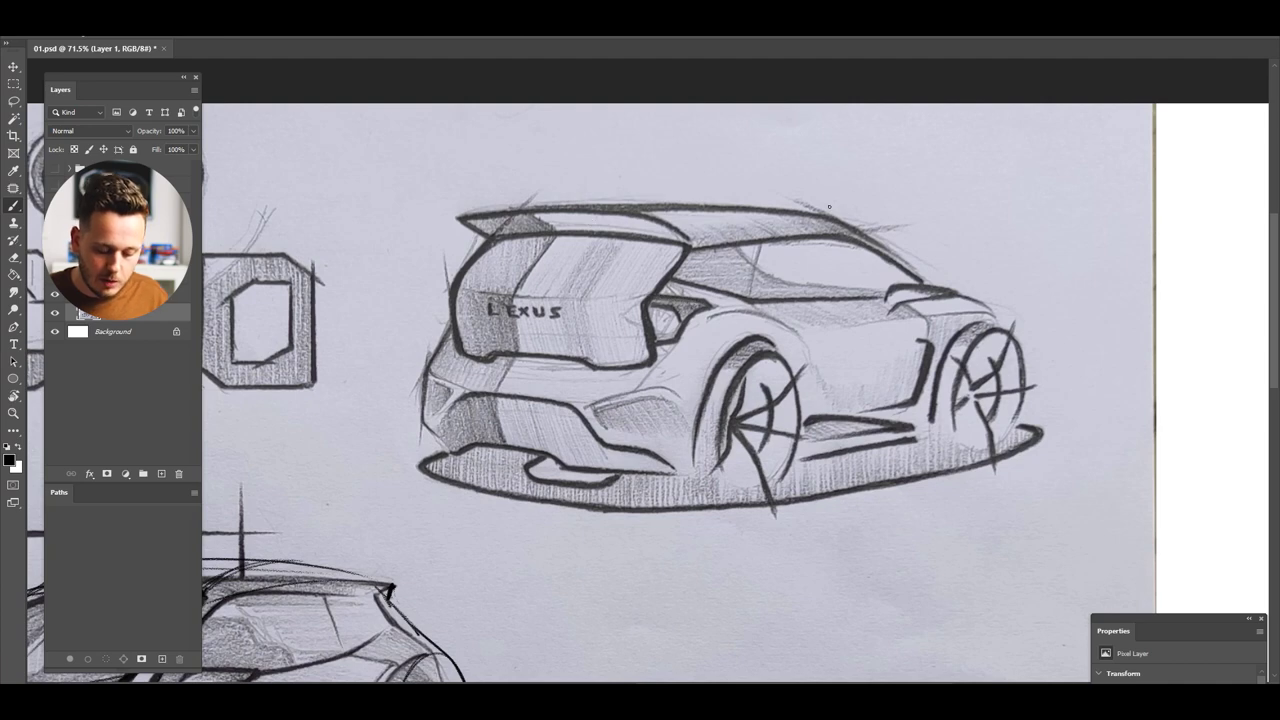
drag(817, 178, 819, 204)
drag(994, 276, 975, 295)
drag(972, 287, 984, 293)
drag(580, 163, 588, 192)
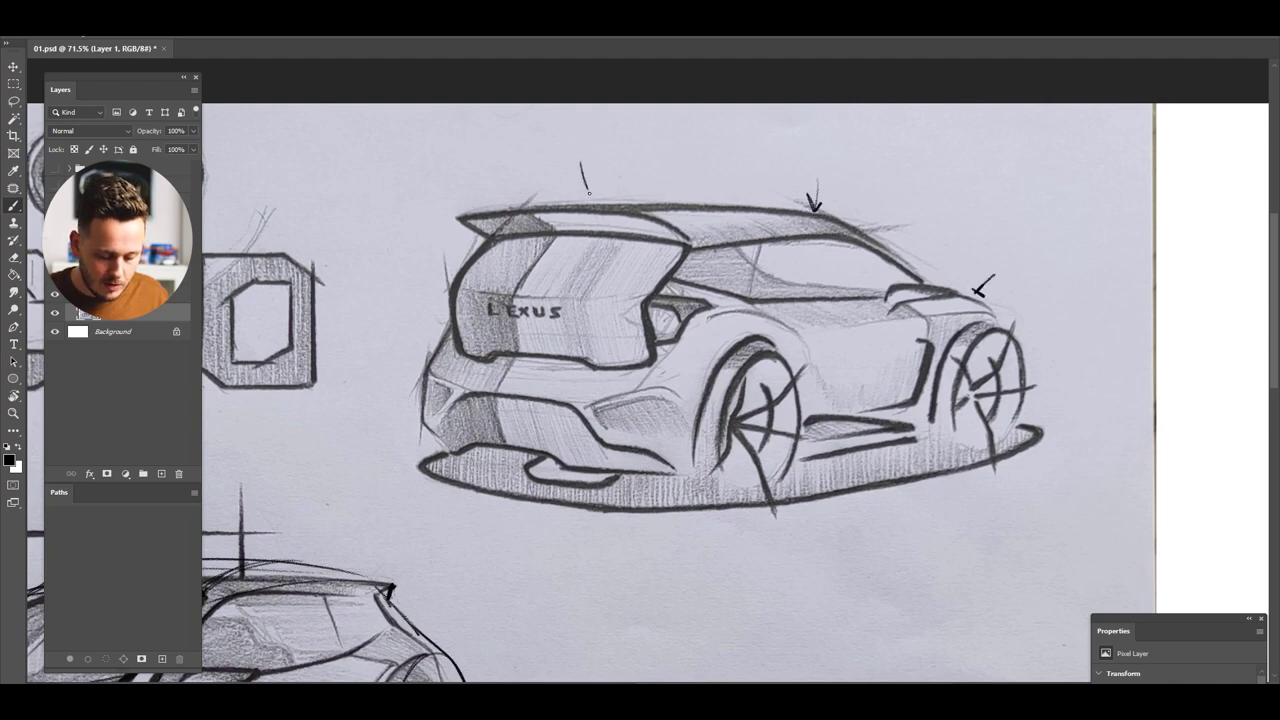
key(ctrl+space)
mouse_move(647, 374)
mouse_down()
mouse_move(505, 370)
mouse_move(608, 368)
mouse_up()
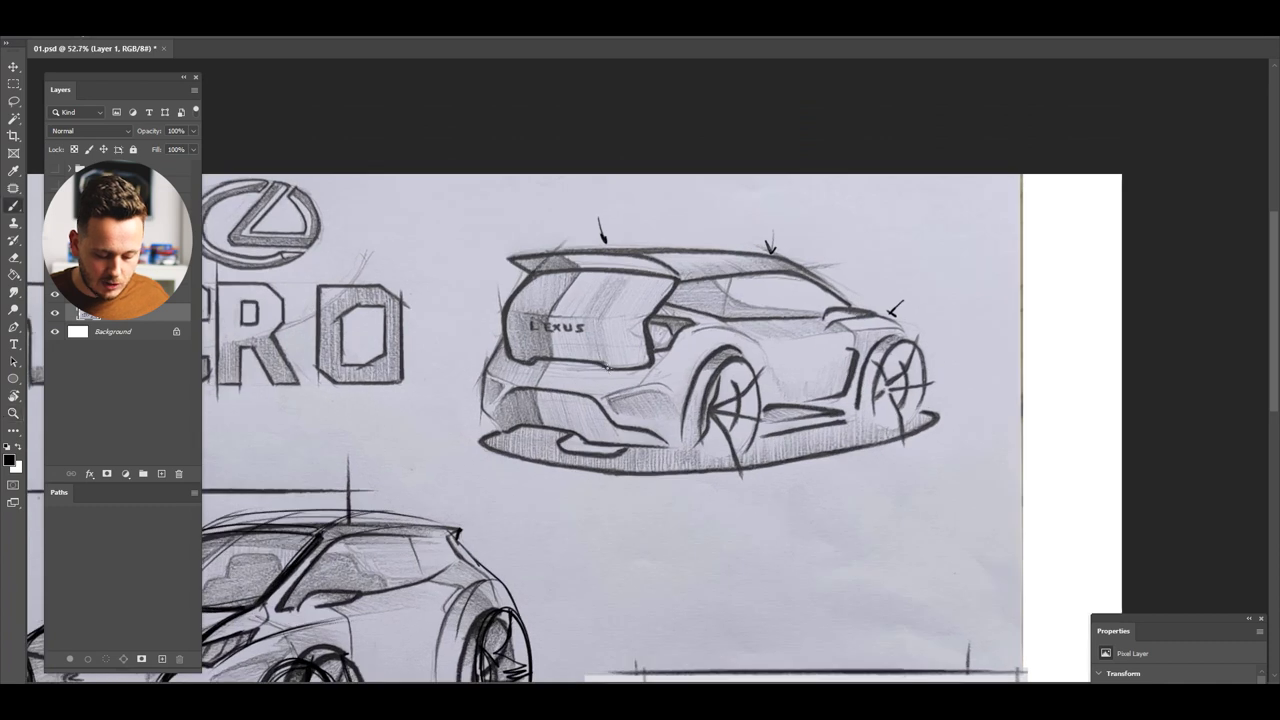
Review the concept sheet and examine the proportions of the pasted rear three-quarter pencil sketch
key(z)
drag(531, 360, 600, 360)
mouse_move(530, 512)
mouse_down()
mouse_move(820, 505)
mouse_move(440, 465)
mouse_move(645, 195)
mouse_move(885, 369)
mouse_move(411, 327)
mouse_up()
key(z)
mouse_move(778, 351)
mouse_down()
mouse_move(708, 358)
mouse_move(768, 350)
mouse_up()
mouse_move(812, 283)
mouse_down()
mouse_move(699, 343)
mouse_move(457, 392)
mouse_move(703, 301)
mouse_up()
drag(680, 456, 784, 445)
drag(757, 437, 785, 444)
drag(457, 224, 476, 200)
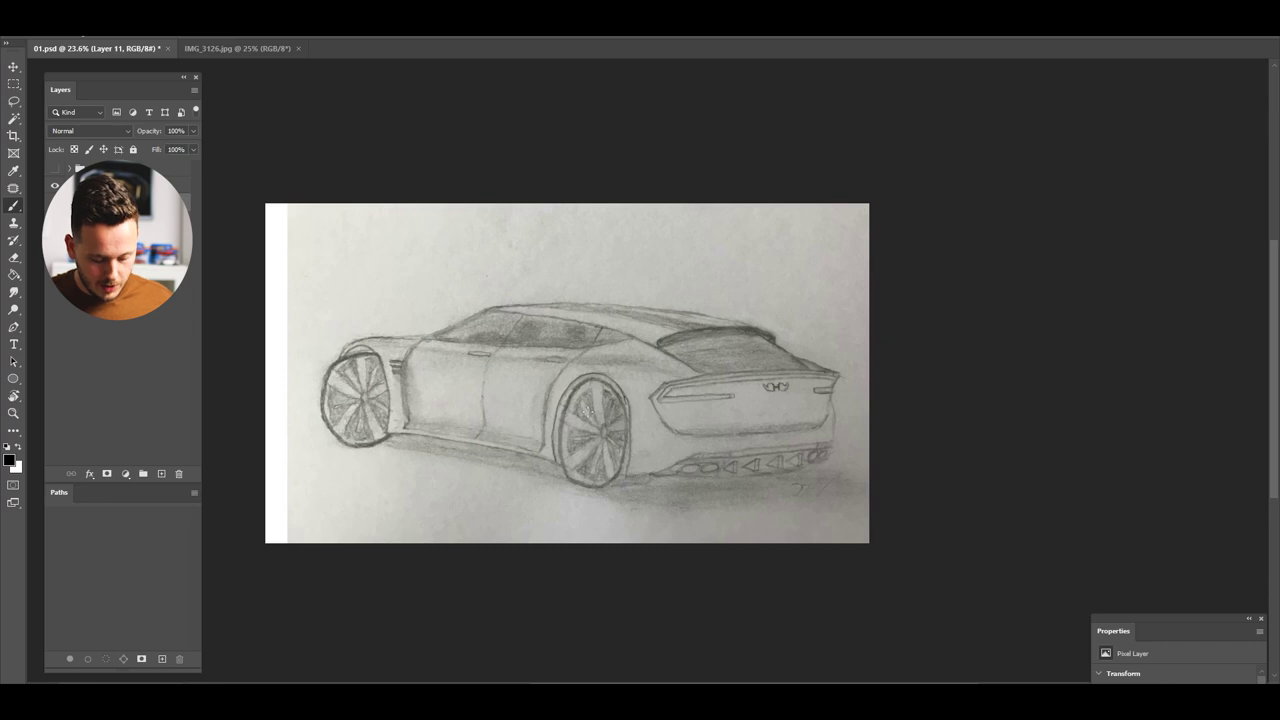
ctrl+click(588, 409)
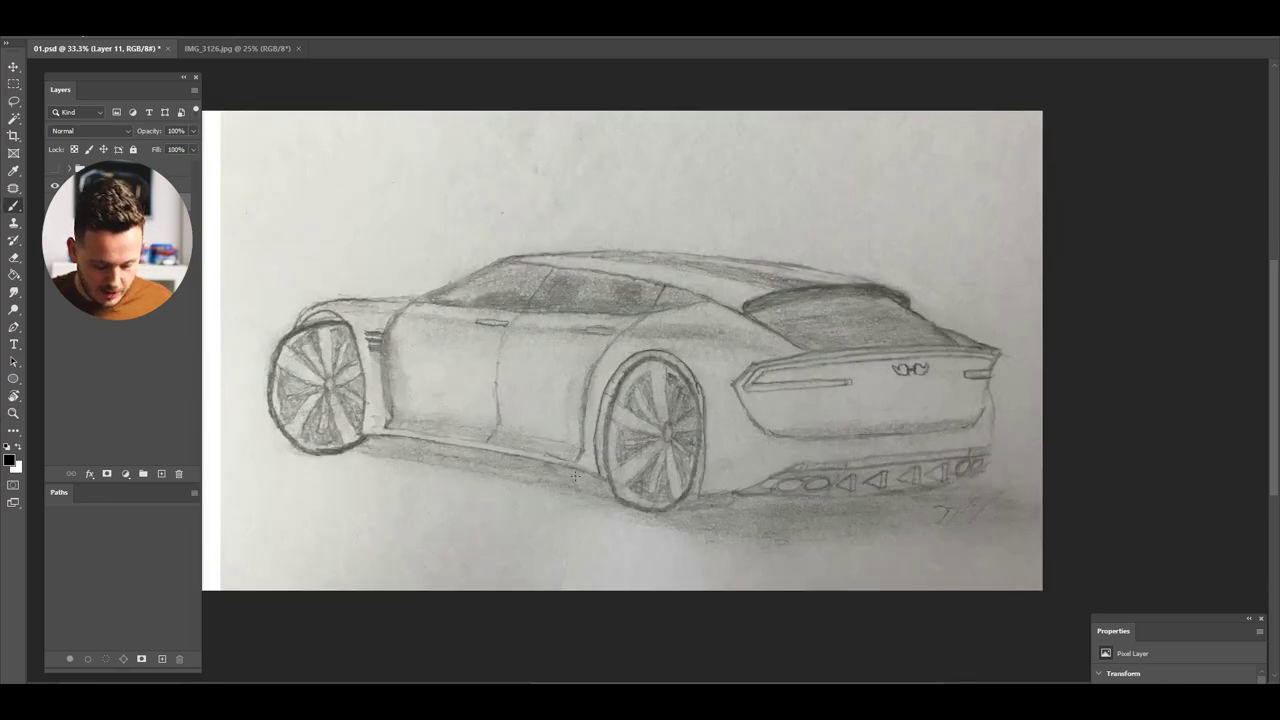
ctrl+click(798, 404)
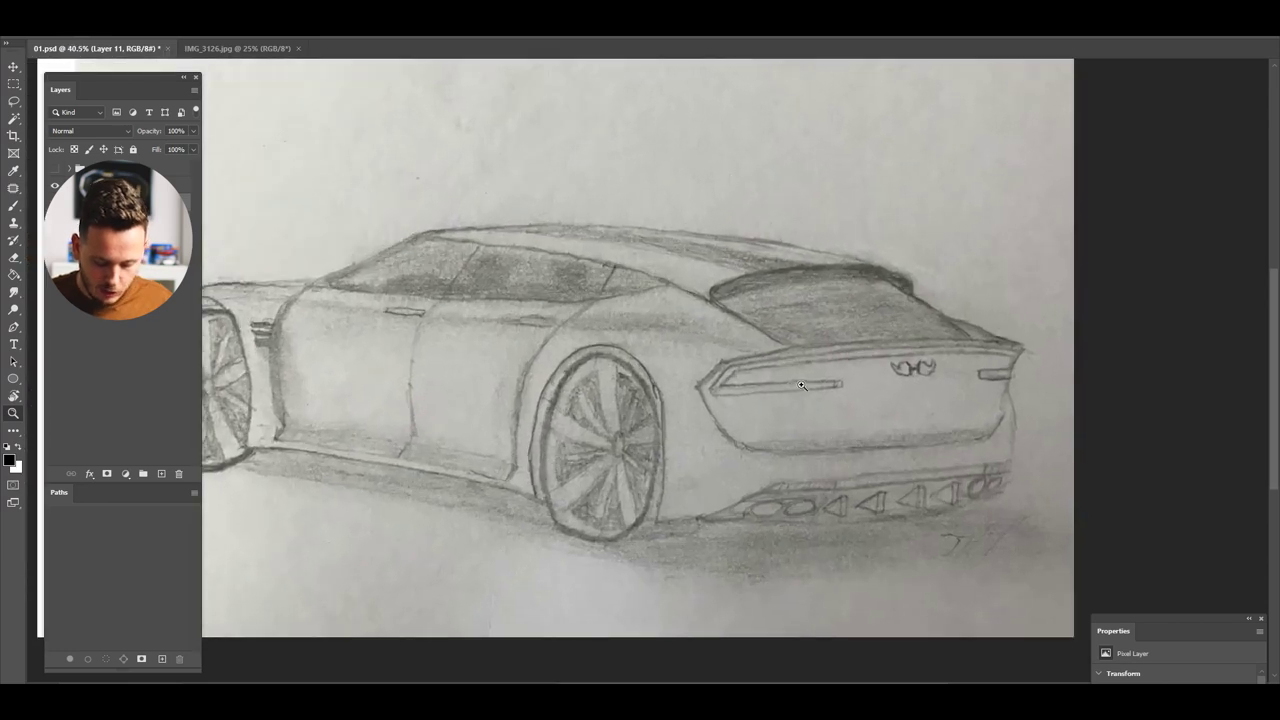
mouse_move(648, 483)
mouse_down()
mouse_move(708, 457)
mouse_move(580, 406)
mouse_up()
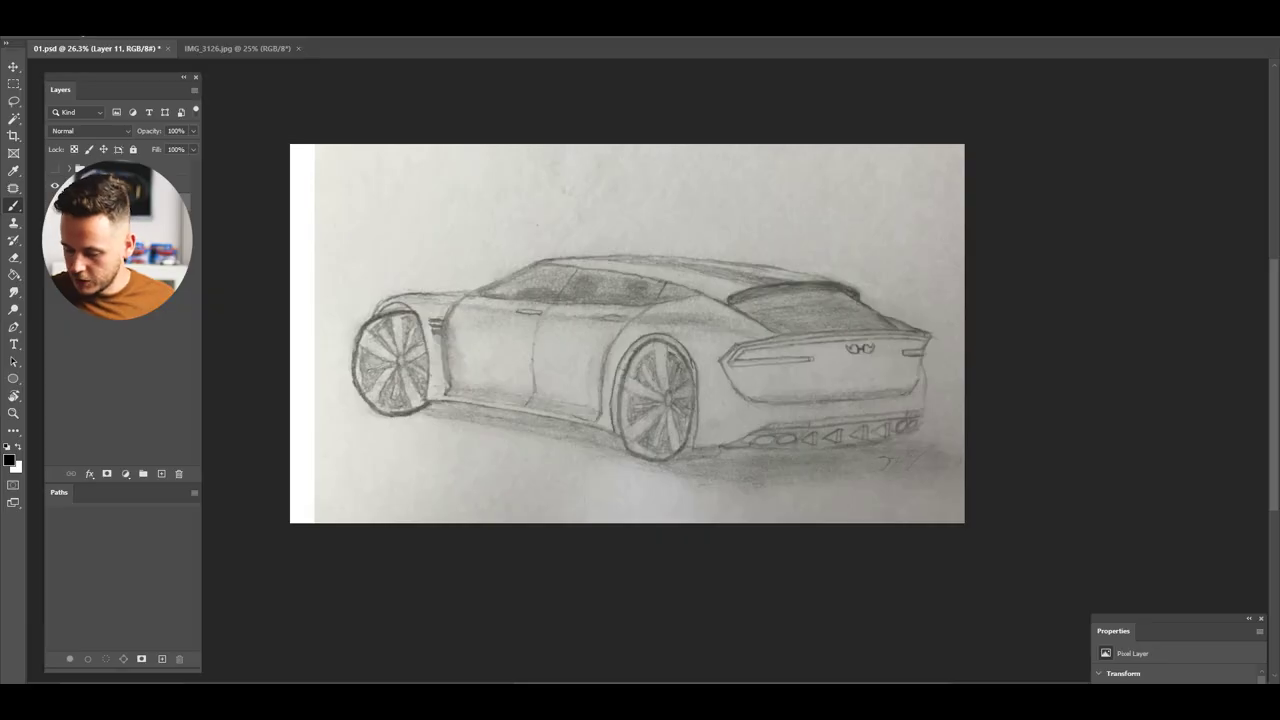
Copy the pencil sketch to a new layer and flip it horizontally
key(ctrl+a)
key(ctrl+j)
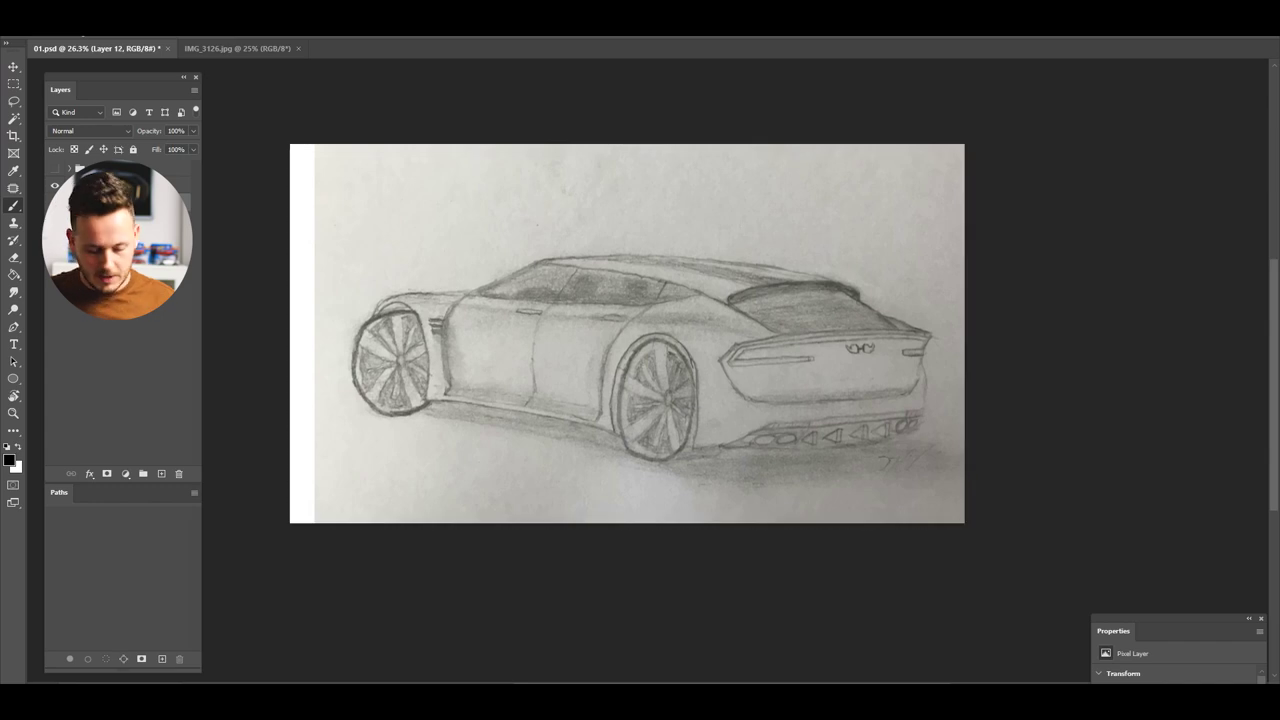
key(ctrl+t)
right_click(464, 358)
click(499, 600)
key(Return)
key(b)
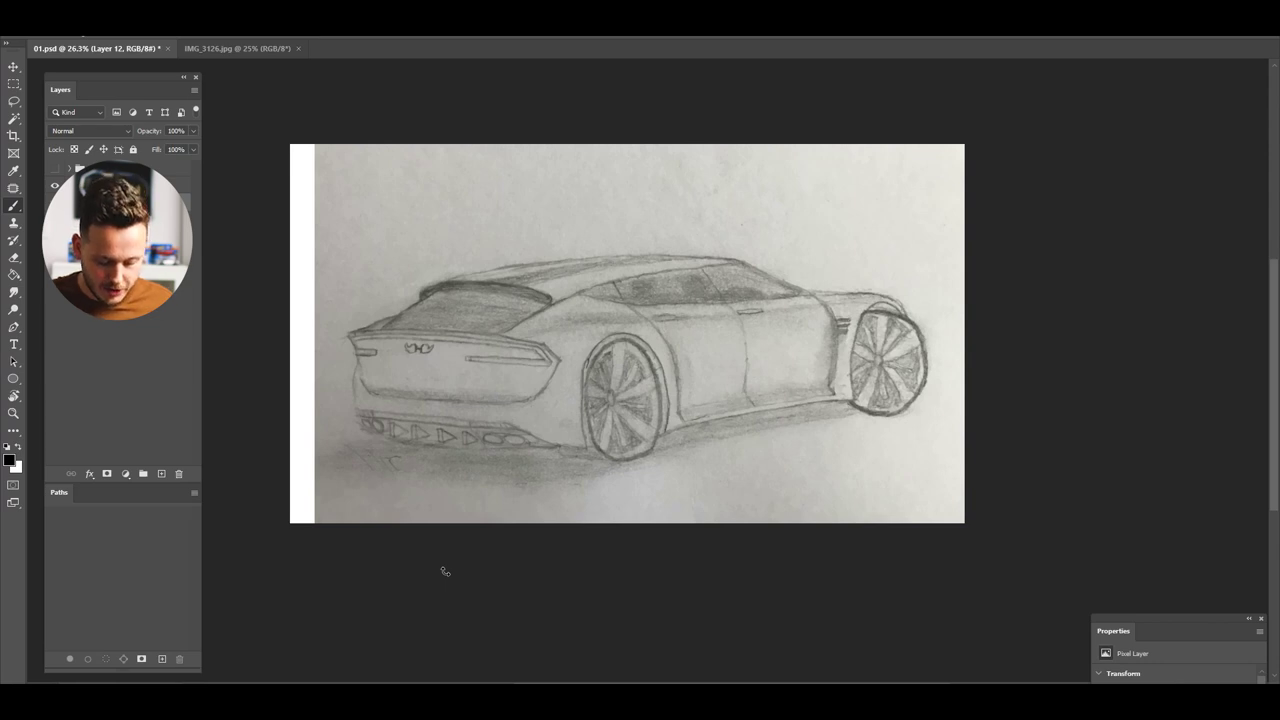
Create a new layer for overdrawing the mirrored pencil sketch
drag(453, 396, 460, 395)
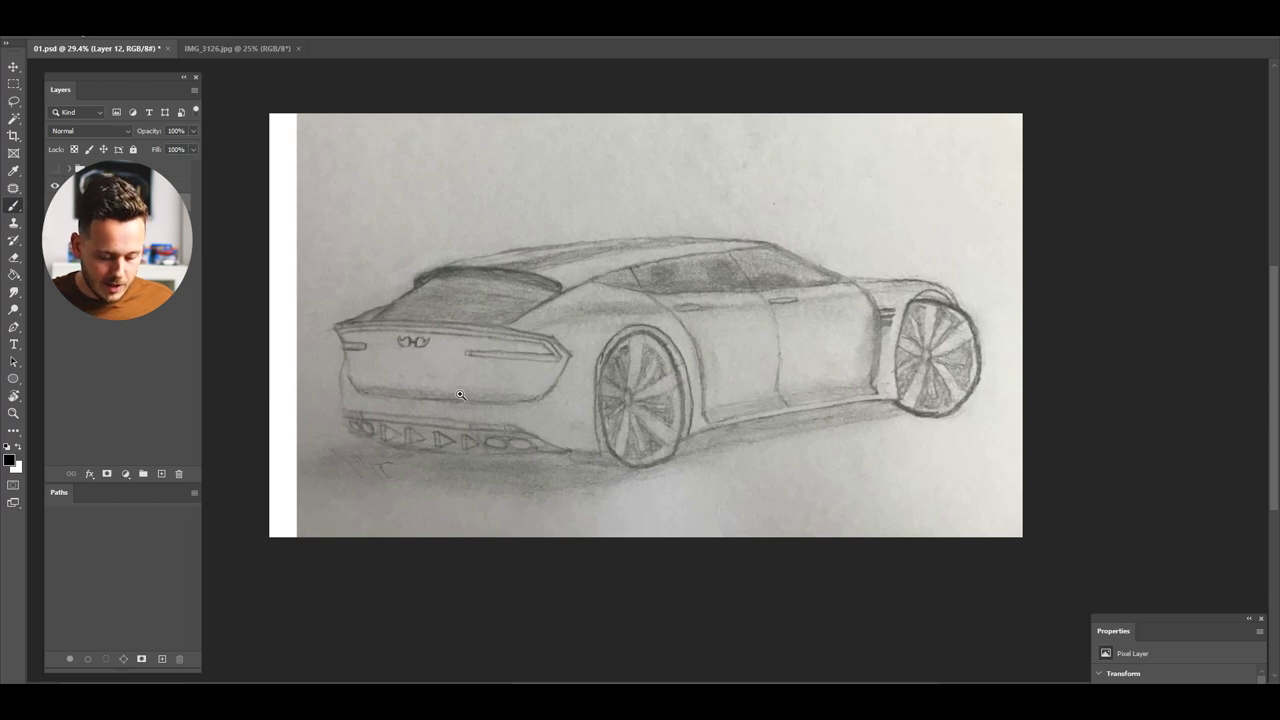
drag(550, 321, 594, 318)
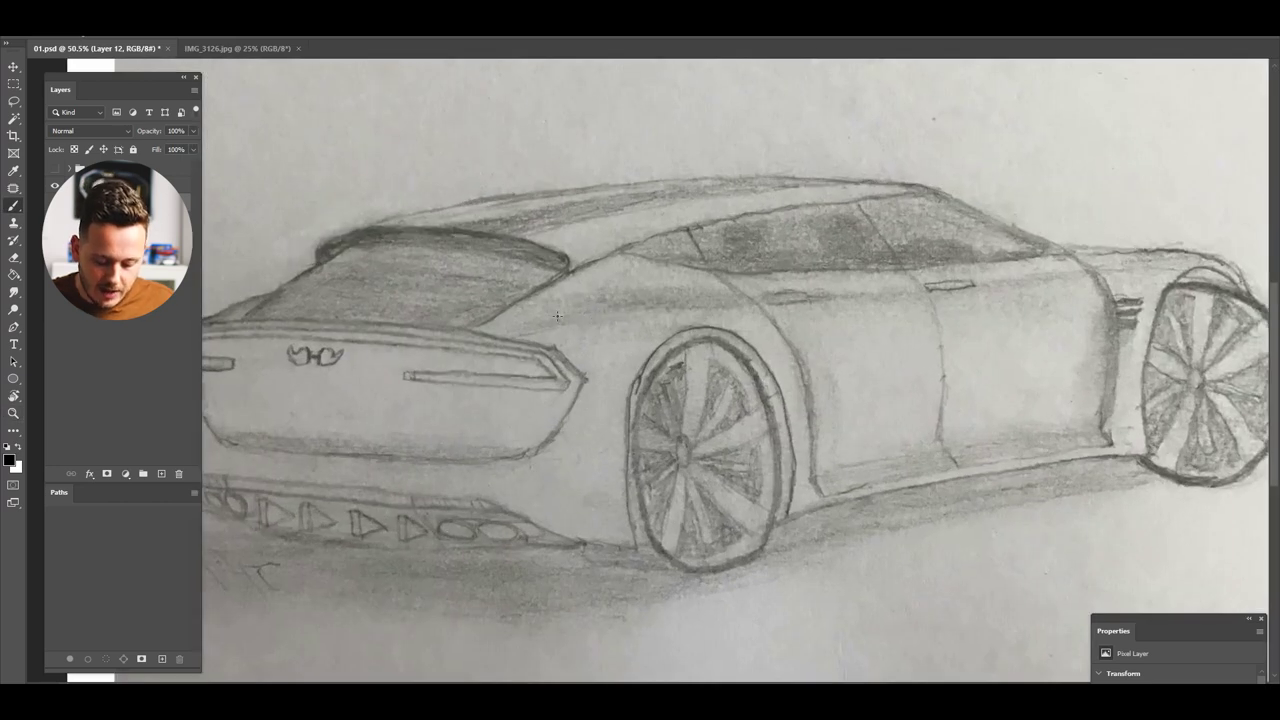
key(ctrl+t)
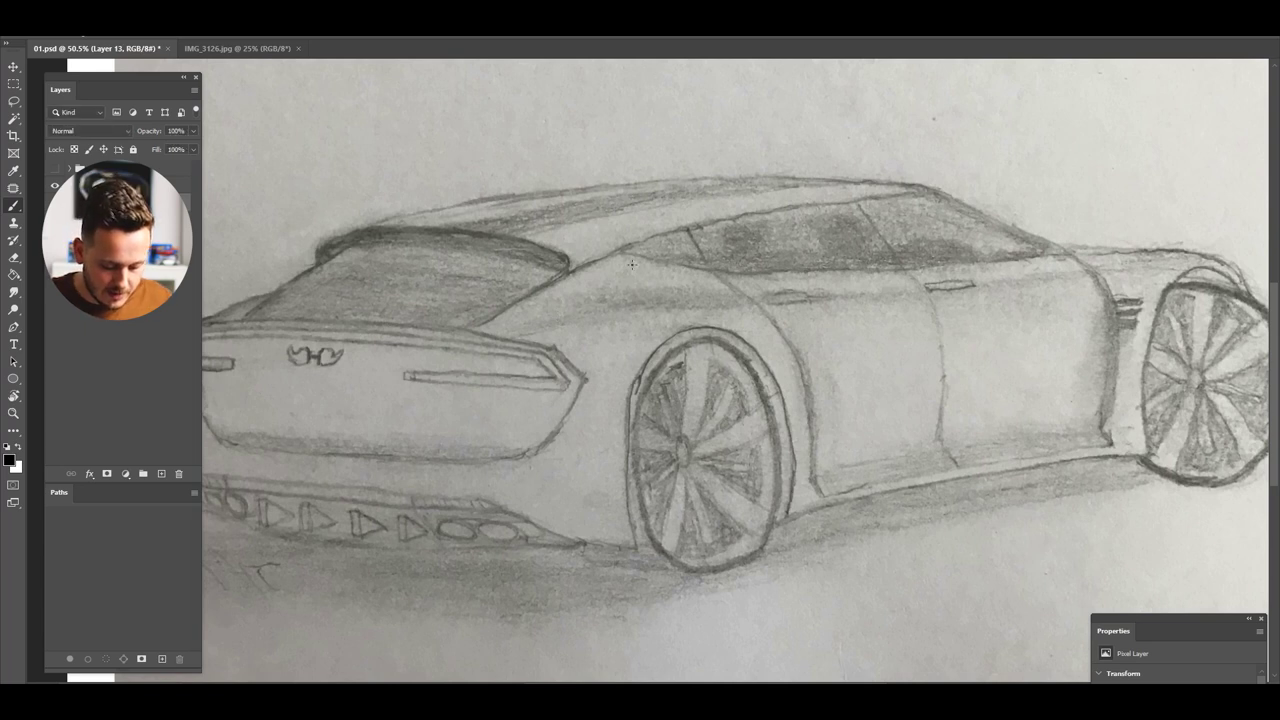
drag(371, 120, 922, 547)
key(ctrl+z)
mouse_move(738, 428)
mouse_down()
mouse_move(644, 312)
mouse_move(535, 228)
mouse_move(395, 158)
mouse_move(356, 180)
mouse_move(326, 240)
mouse_move(347, 318)
mouse_move(478, 384)
mouse_move(548, 390)
mouse_up()
key(e)
mouse_move(586, 351)
mouse_down()
mouse_move(494, 380)
mouse_move(352, 268)
mouse_up()
key(b)
mouse_move(624, 284)
mouse_down()
mouse_move(498, 296)
mouse_move(549, 303)
mouse_up()
Draw long perspective guide lines along the base of the rear bumper, extending past the car's far side
scroll(549, 302, down, 2)
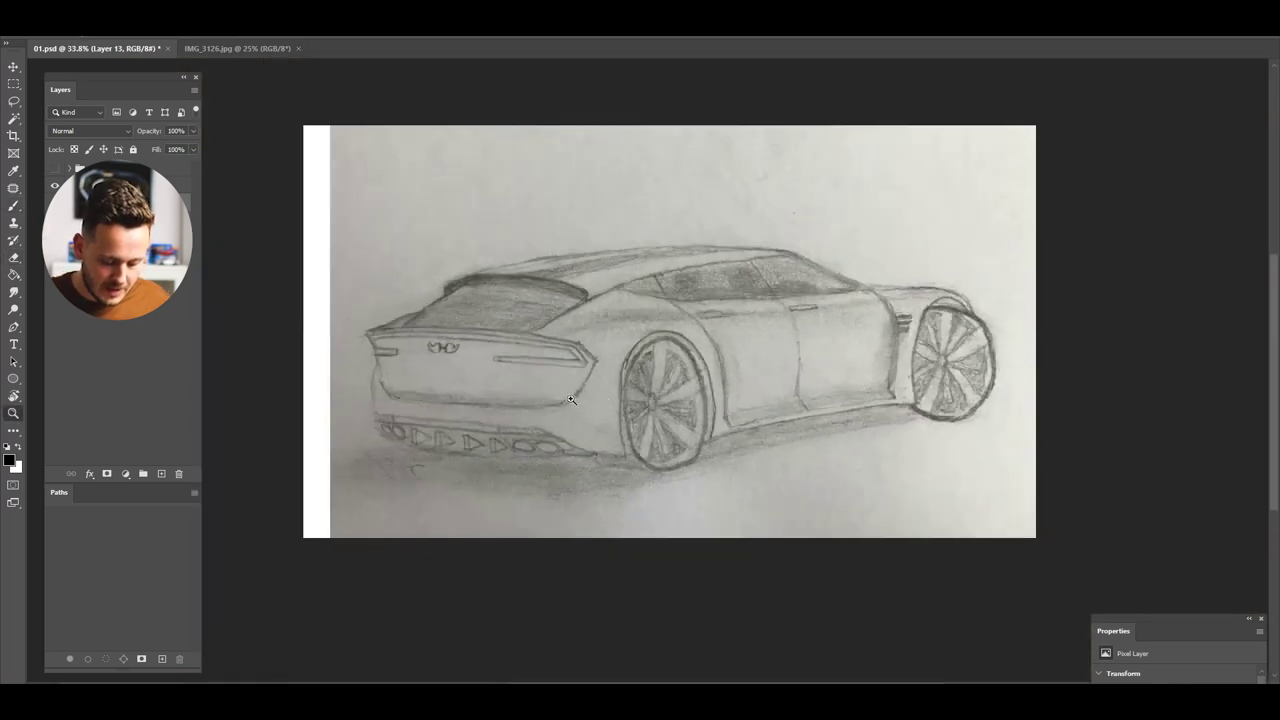
scroll(600, 394, up, 1)
scroll(451, 395, down, 2)
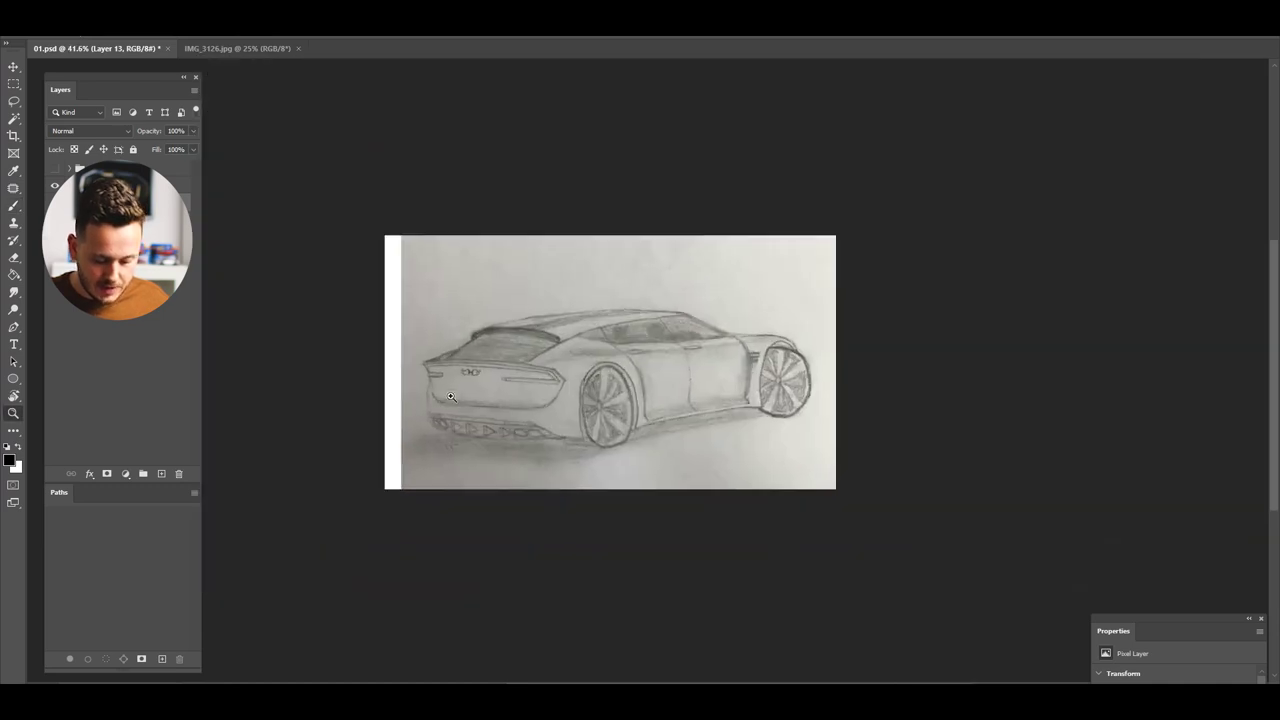
scroll(593, 365, up, 3)
scroll(593, 365, down, 2)
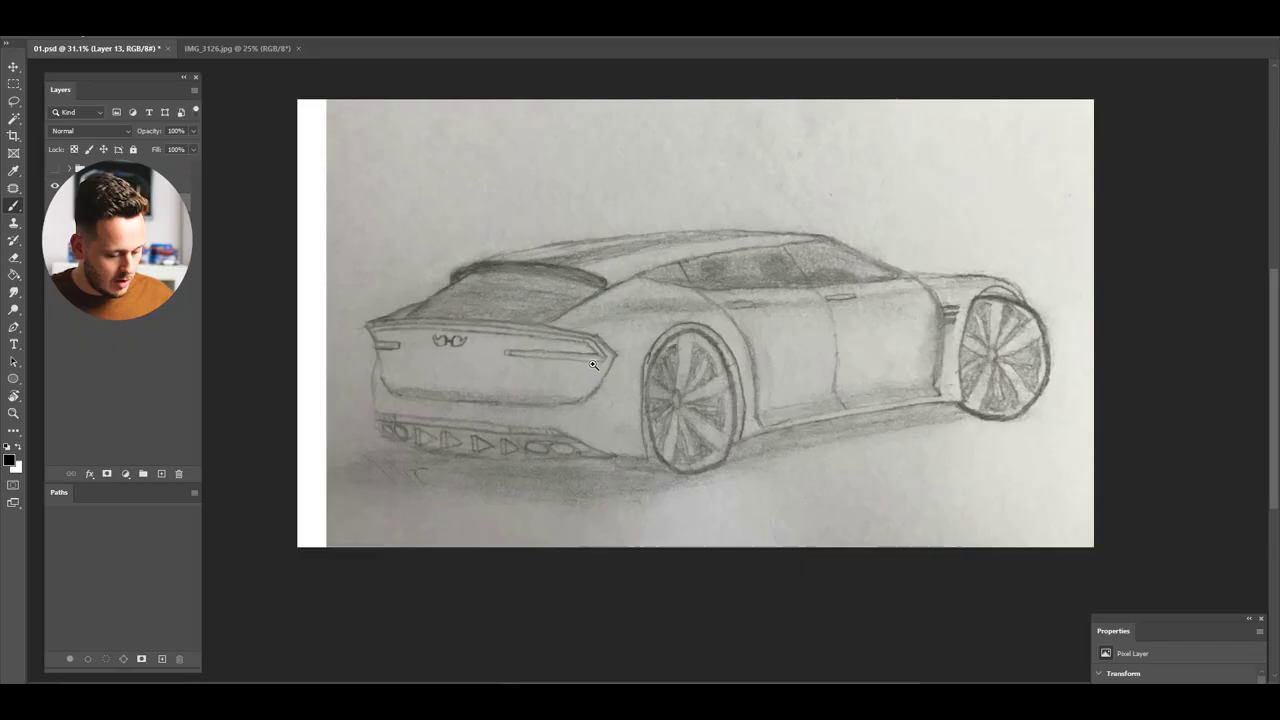
mouse_move(589, 404)
mouse_down()
mouse_move(552, 405)
mouse_move(598, 405)
mouse_up()
drag(445, 430, 684, 458)
drag(259, 401, 618, 446)
drag(324, 410, 684, 450)
Draw perspective guide lines along the top edge of the tail and across the rear edge of the roof
drag(318, 309, 660, 338)
drag(272, 308, 664, 336)
drag(446, 232, 690, 274)
drag(358, 223, 718, 281)
drag(293, 215, 704, 276)
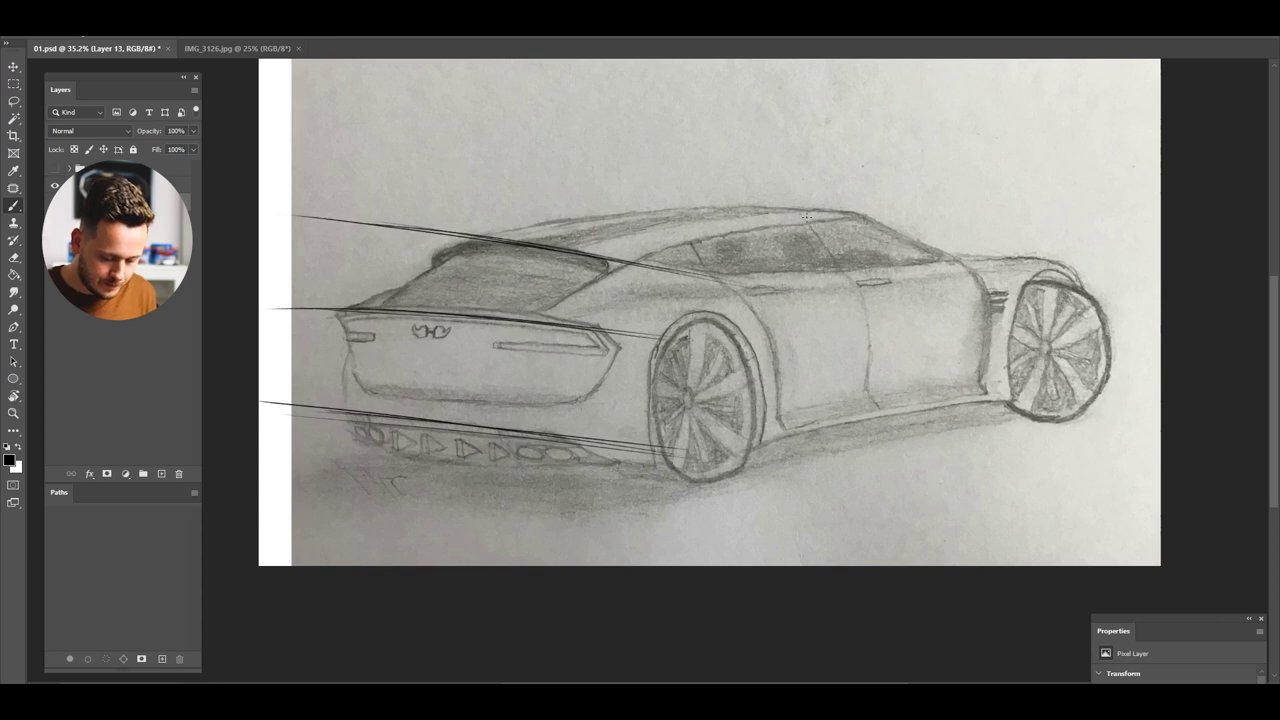
Add small arrows beside the guide lines to mark the direction in which each one runs
mouse_move(512, 321)
mouse_down()
mouse_move(274, 302)
mouse_move(293, 338)
mouse_up()
drag(290, 396, 296, 381)
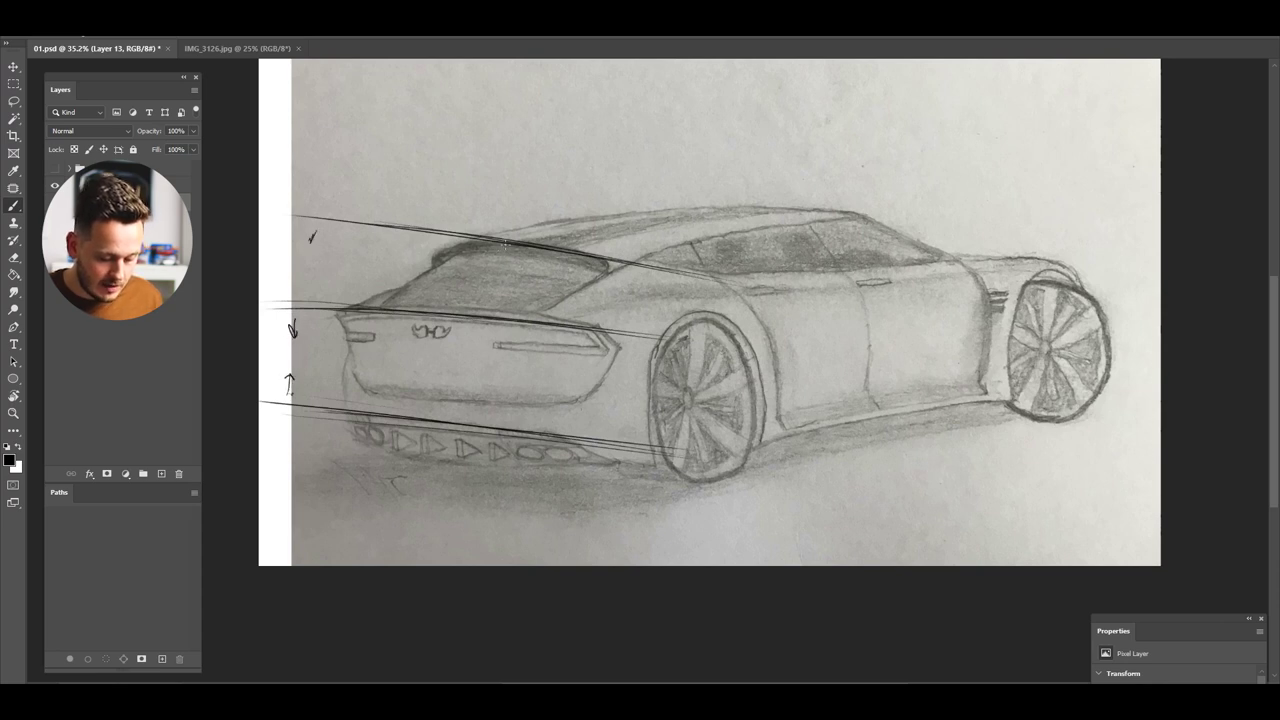
mouse_move(311, 282)
mouse_down()
mouse_move(314, 234)
mouse_move(320, 246)
mouse_up()
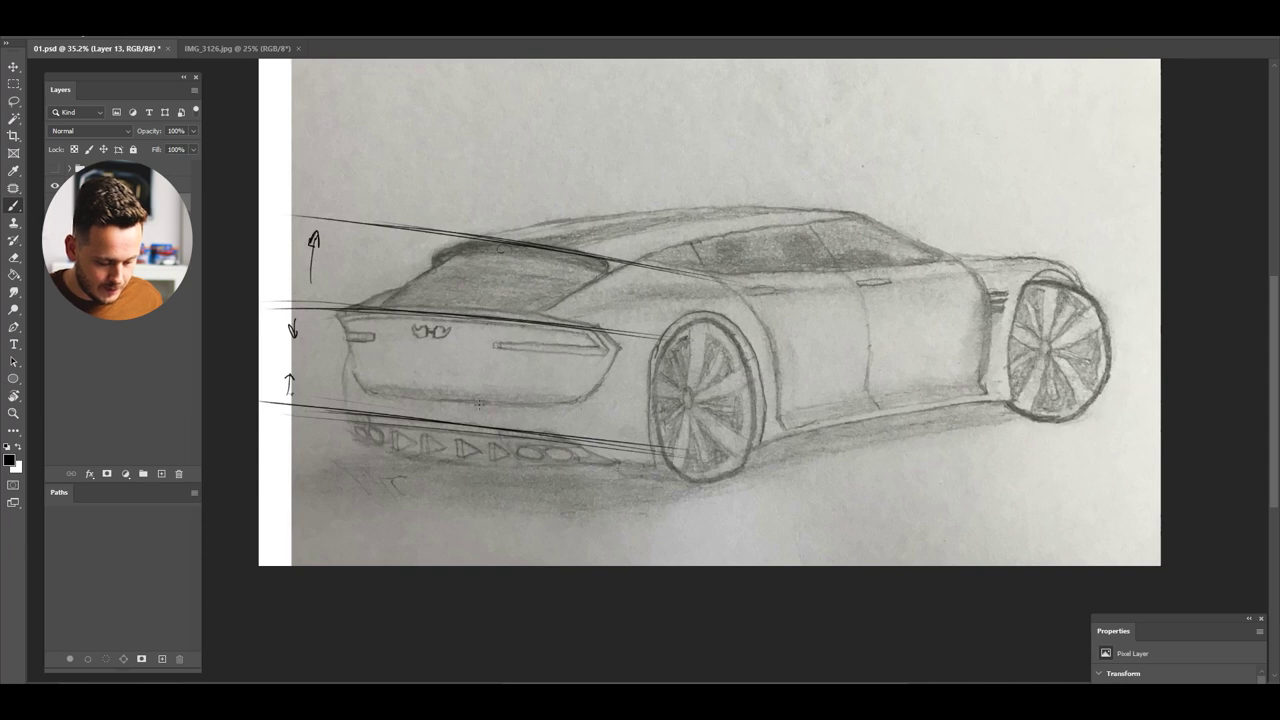
Erase the roof guide line and its arrow
key(e)
drag(634, 270, 300, 235)
key(b)
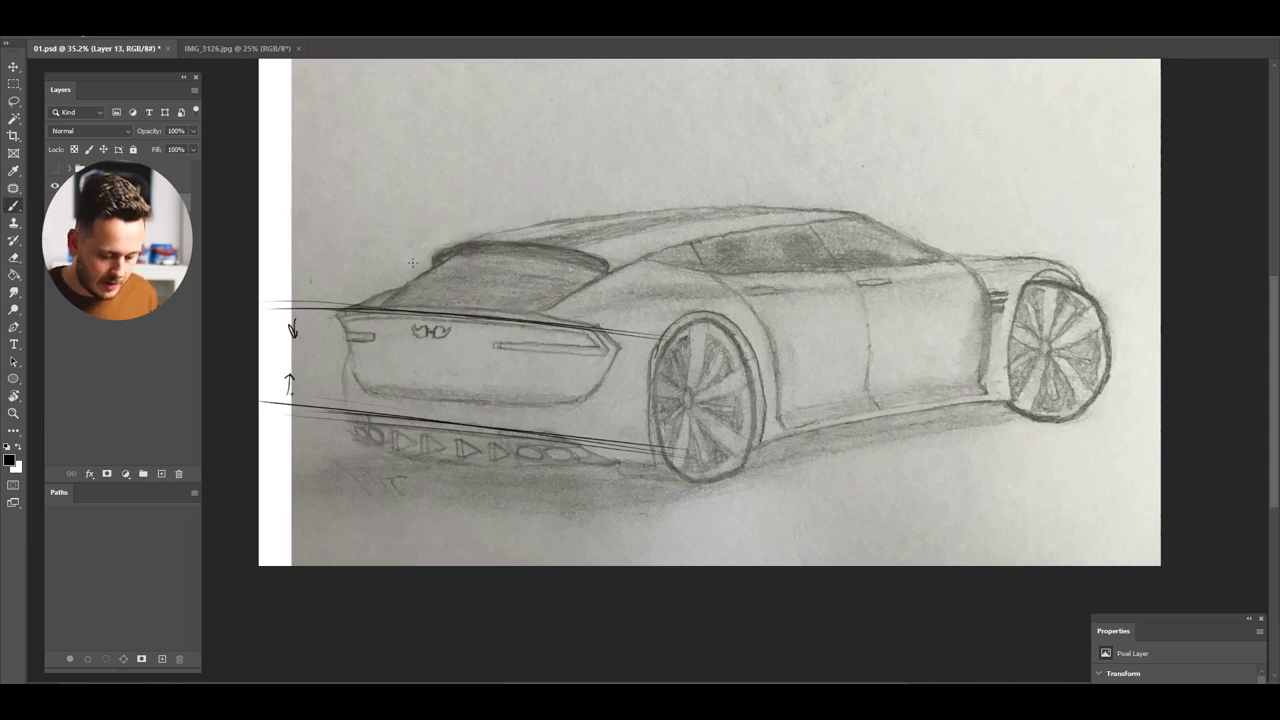
Try a flatter perspective guide along the rear roof edge and erase it
drag(580, 246, 428, 238)
drag(628, 254, 301, 240)
drag(560, 246, 281, 235)
key(e)
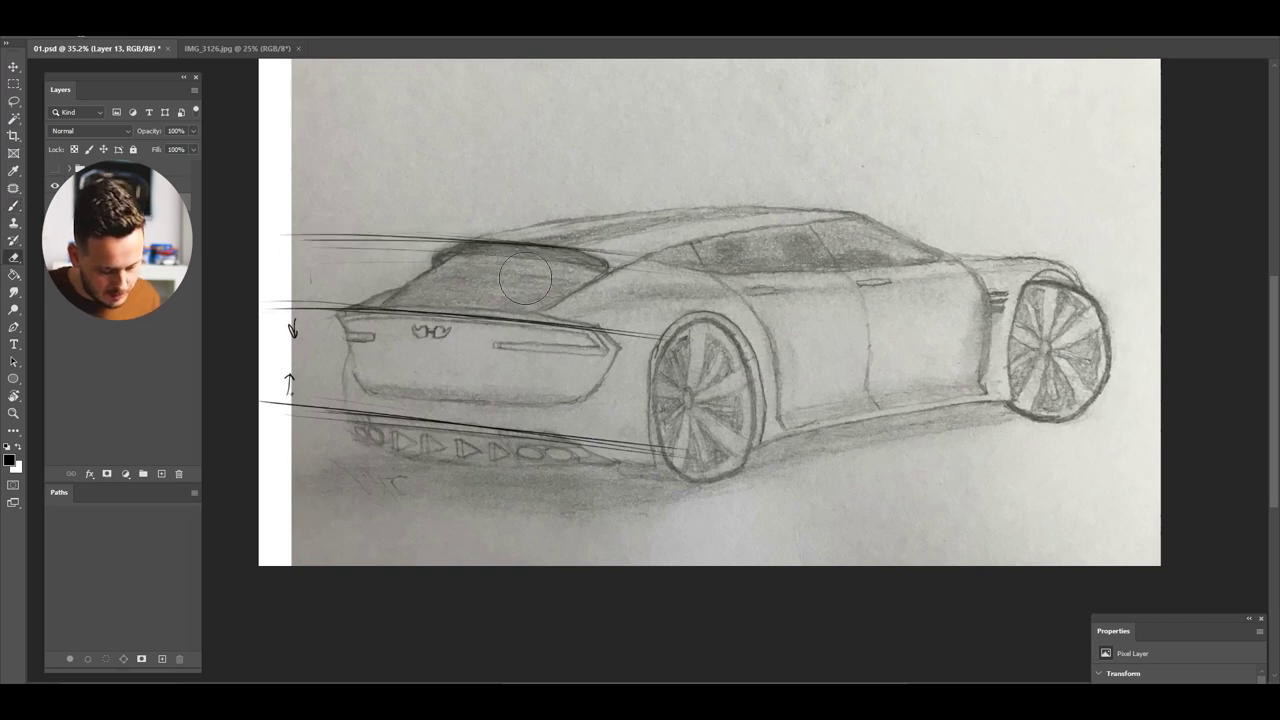
drag(646, 258, 289, 237)
key(b)
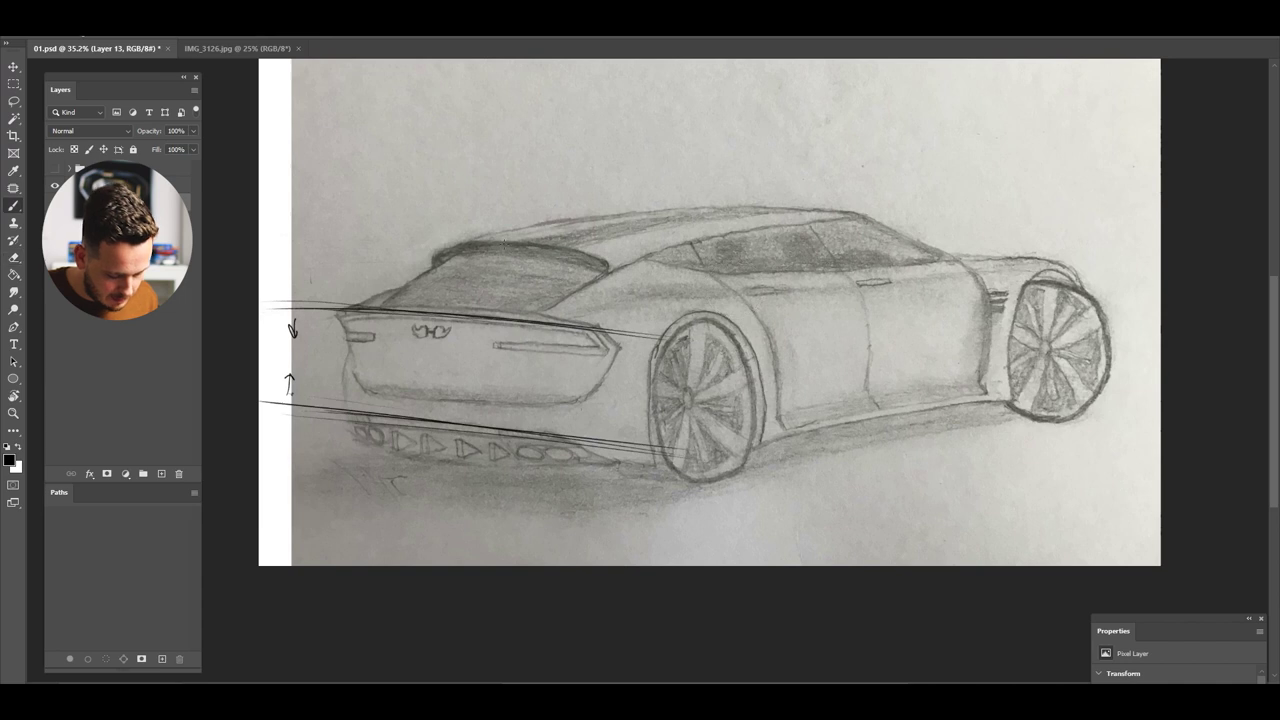
Try another roof-edge guide at a slightly steeper angle and remove it
mouse_move(598, 262)
mouse_down()
mouse_move(436, 242)
mouse_move(487, 244)
mouse_up()
drag(650, 264, 326, 236)
drag(690, 266, 312, 228)
key(e)
alt+right_click(503, 262)
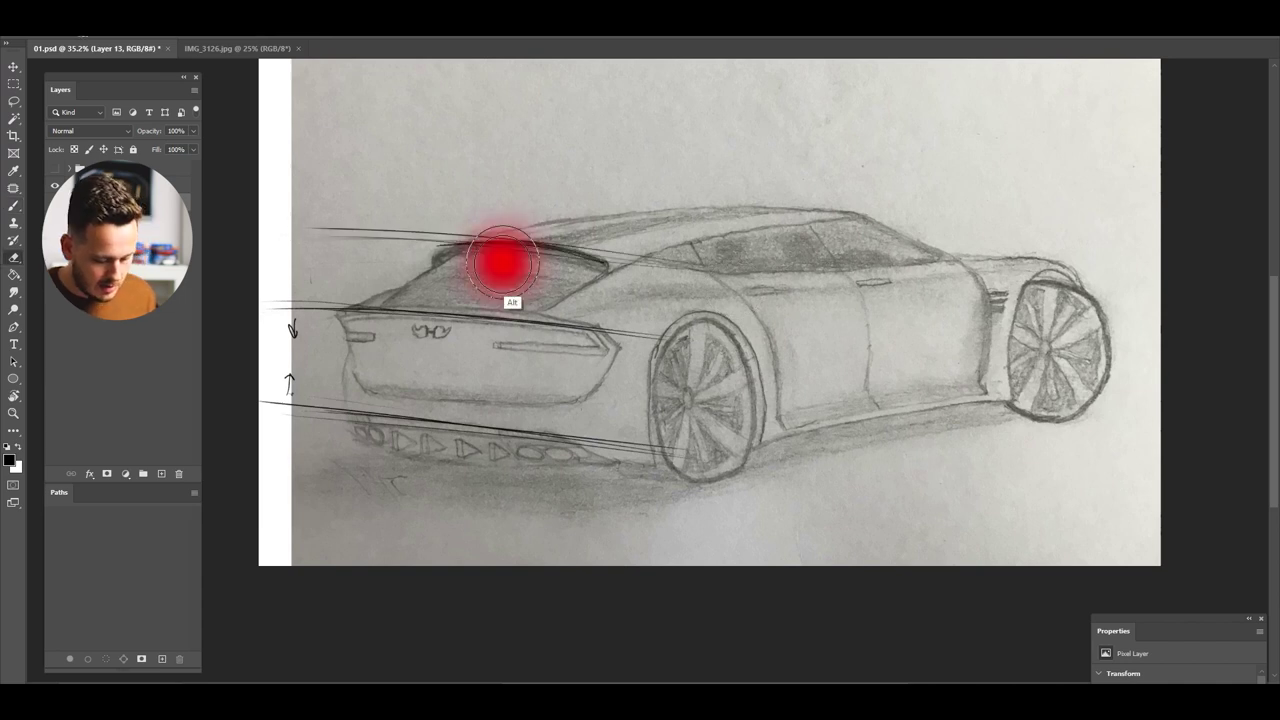
key(ctrl+z)
key(ctrl+z)
Draw the corrected rear roof spoiler edge as a heavy curve, raised and extended on the car's far side
drag(554, 242, 444, 240)
mouse_move(600, 242)
mouse_down()
mouse_move(426, 234)
mouse_move(420, 248)
mouse_up()
drag(528, 238, 420, 232)
mouse_move(608, 266)
mouse_down()
mouse_move(576, 244)
mouse_move(480, 236)
mouse_up()
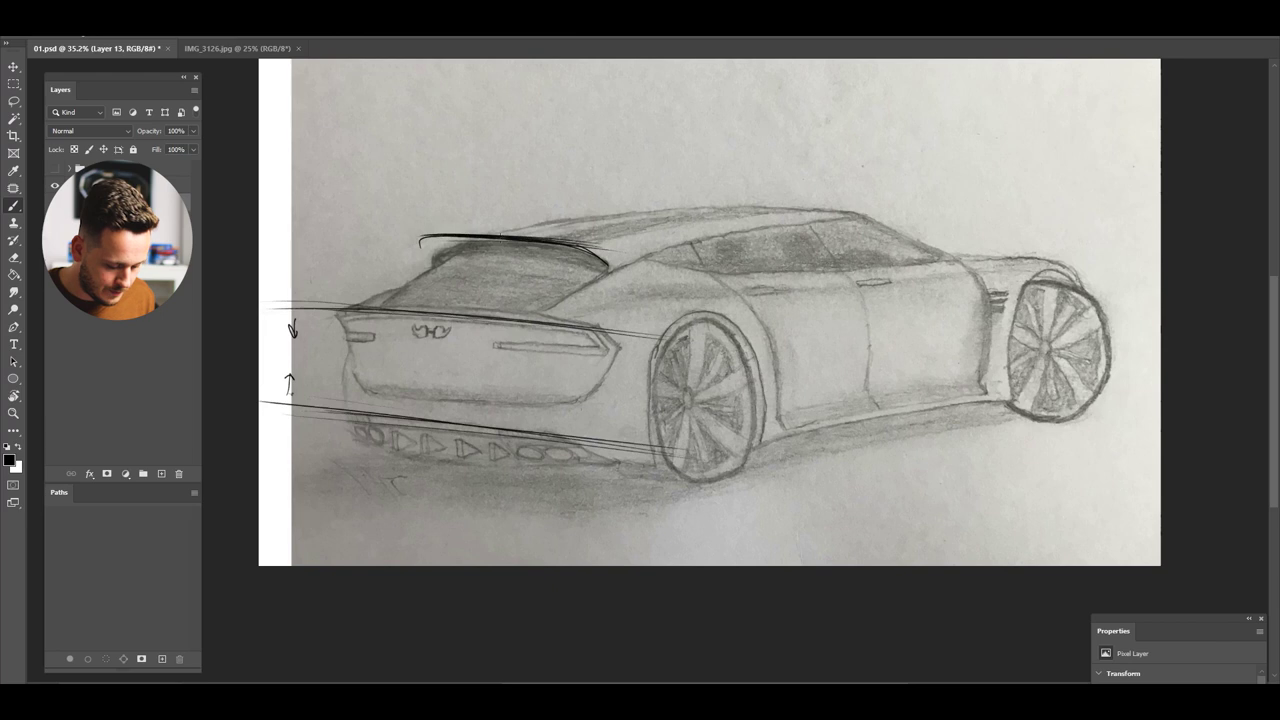
scroll(561, 370, down, 2)
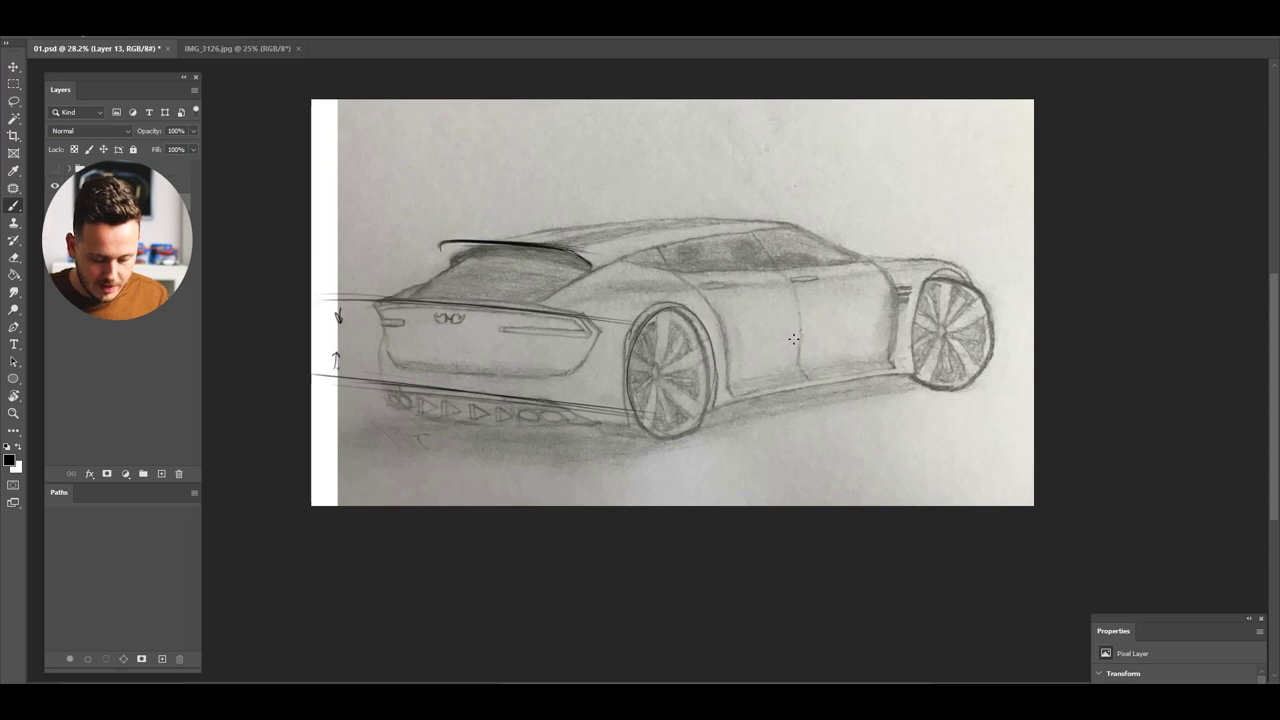
Try a short vertical guide stroke from the roof down past the rear corner of the side window and erase it
drag(661, 225, 663, 284)
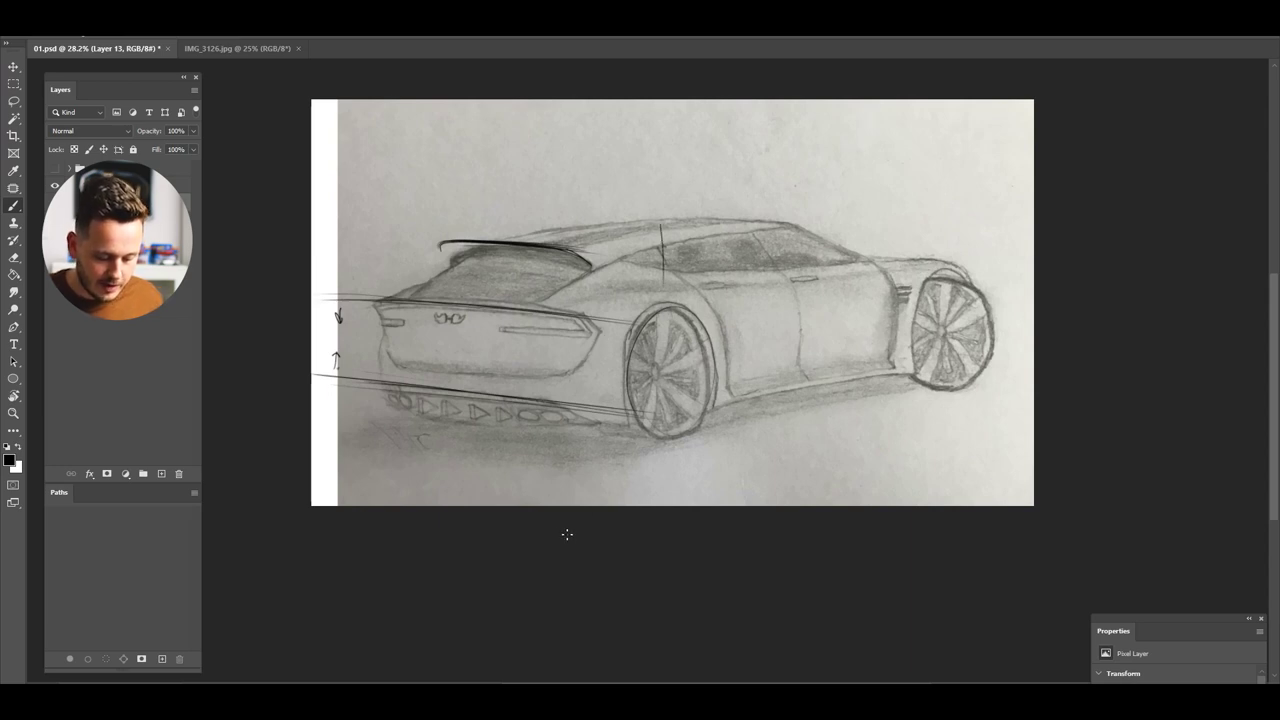
key(e)
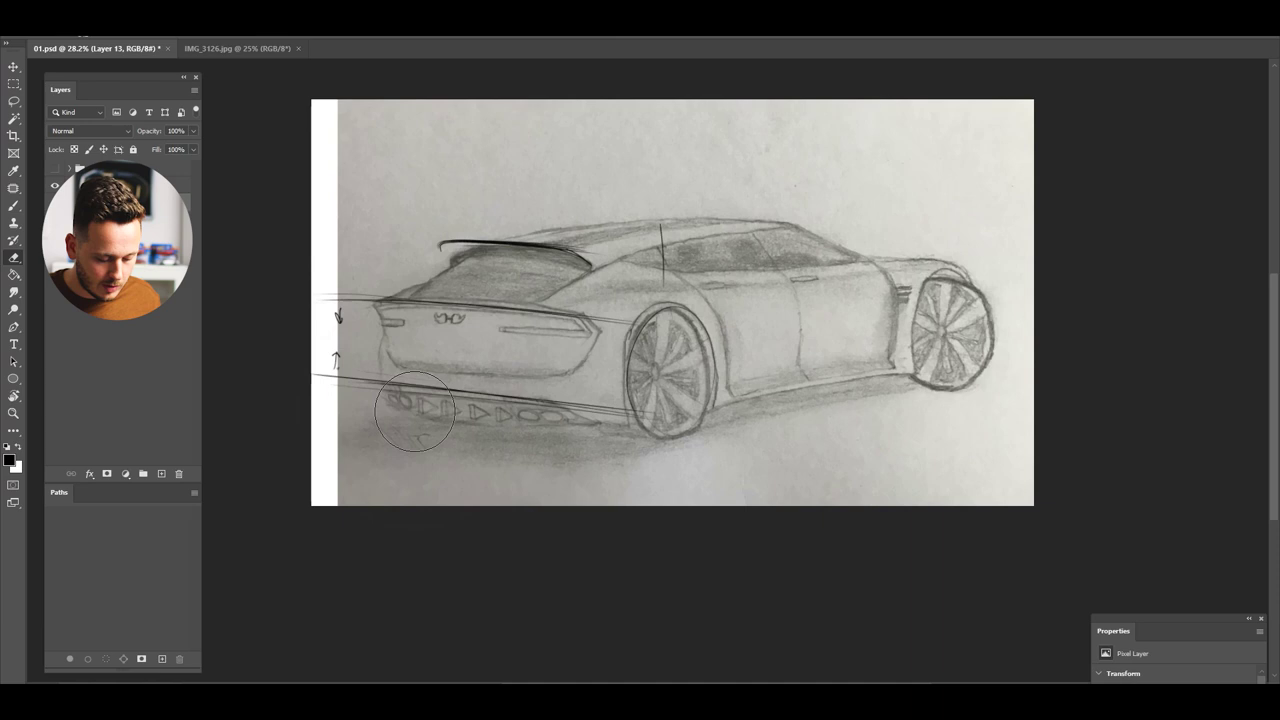
drag(660, 214, 631, 186)
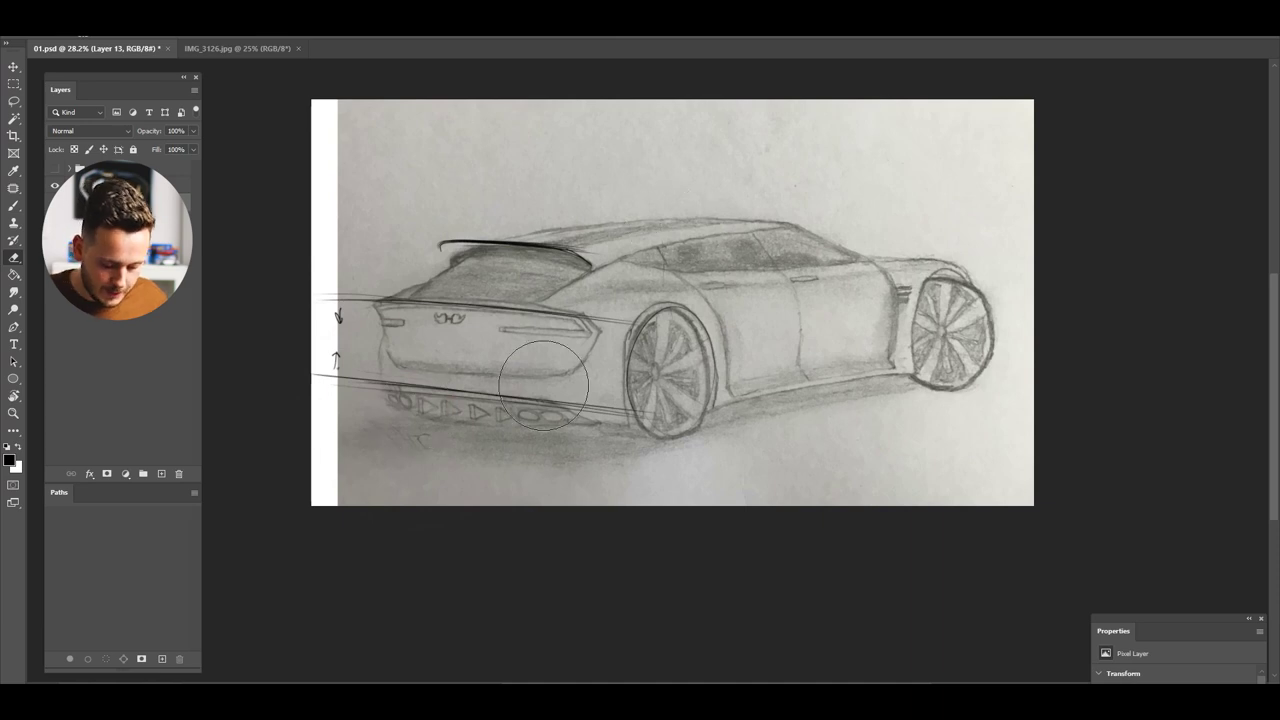
scroll(578, 310, up, 1)
key(b)
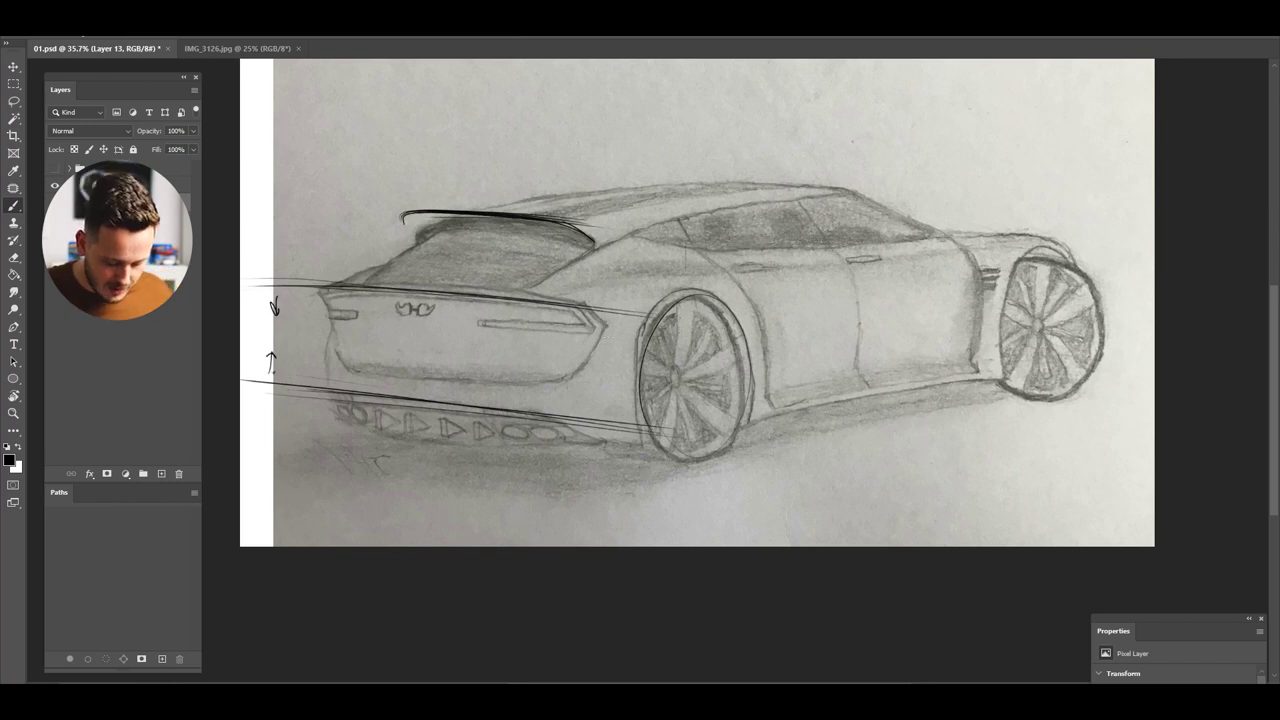
Draw perspective axle guide lines across the rear end through the rear wheel hub and across the doors through the front wheel hub
scroll(553, 357, down, 1)
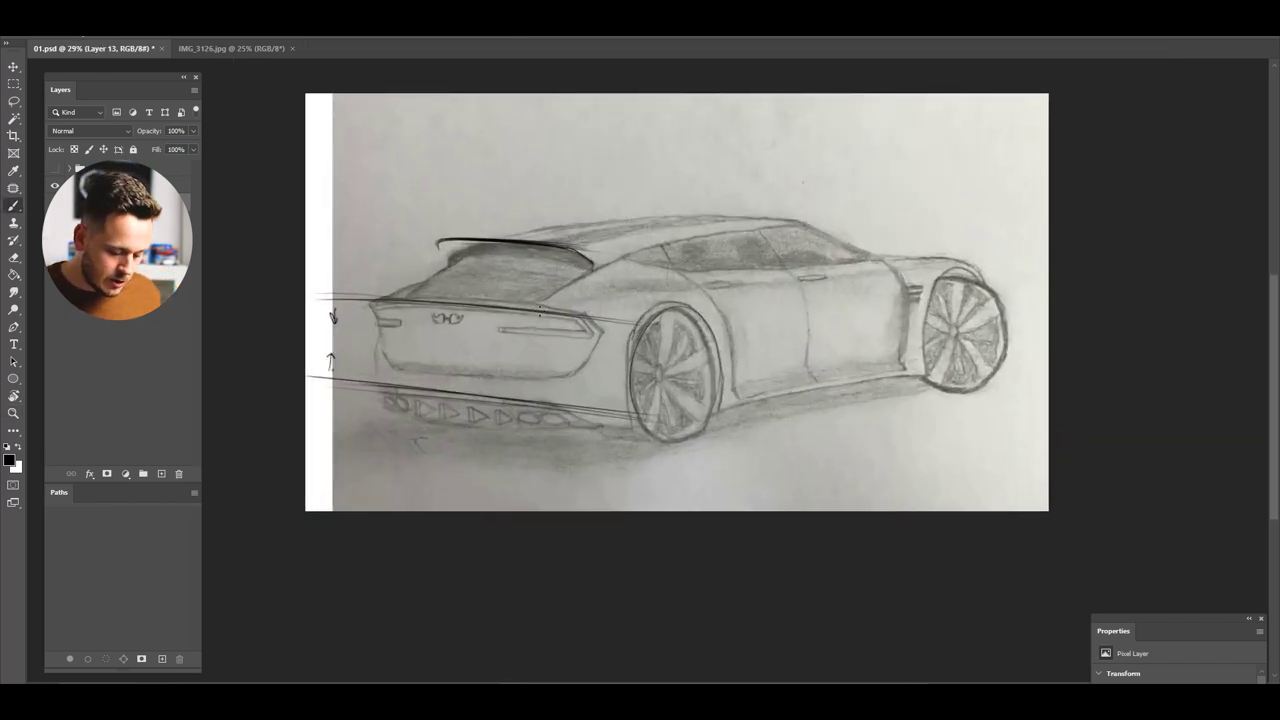
mouse_move(345, 346)
mouse_down()
mouse_move(806, 385)
mouse_move(496, 384)
mouse_up()
drag(454, 332, 776, 355)
drag(406, 430, 677, 349)
drag(477, 338, 485, 338)
drag(408, 288, 728, 312)
drag(506, 290, 774, 310)
drag(446, 286, 806, 310)
ctrl+drag(642, 323, 682, 321)
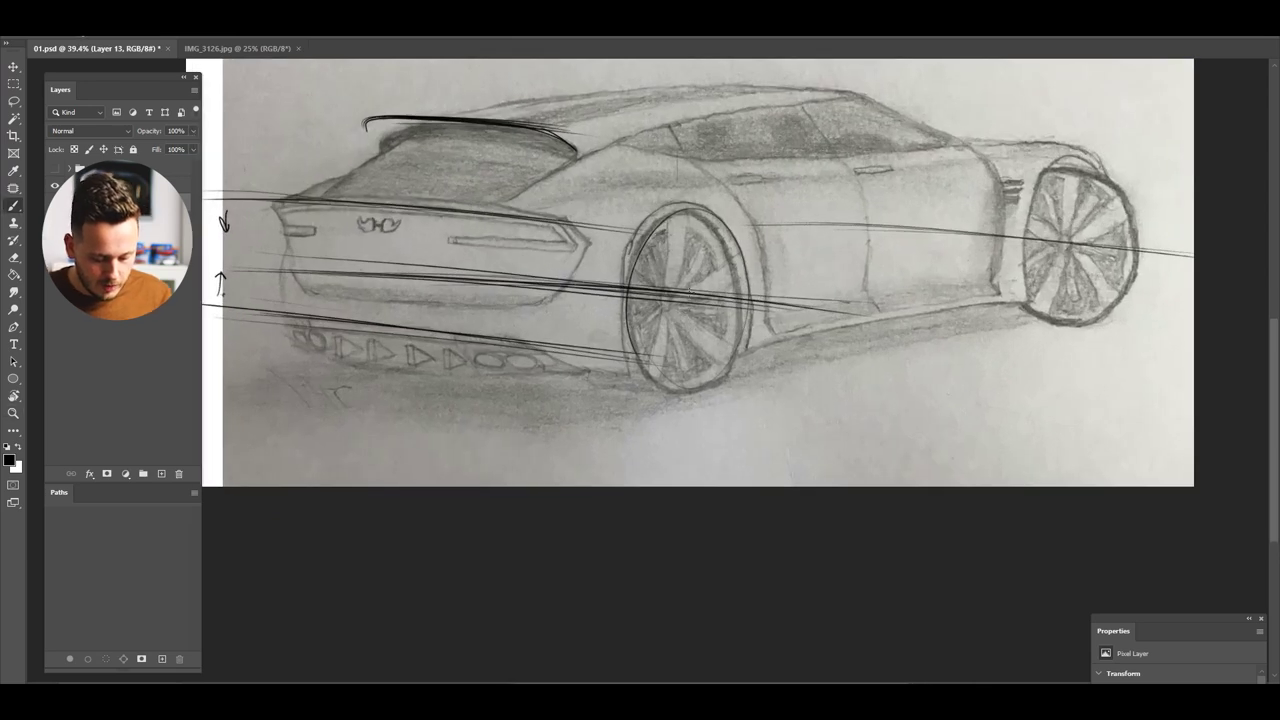
Draw the rear wheel's long axis perpendicular to its axle line with a right-angle mark, and outline the corrected tilted ellipse
drag(699, 222, 670, 422)
drag(691, 279, 748, 301)
drag(700, 204, 679, 380)
mouse_move(691, 256)
mouse_down()
mouse_move(677, 400)
mouse_move(663, 400)
mouse_up()
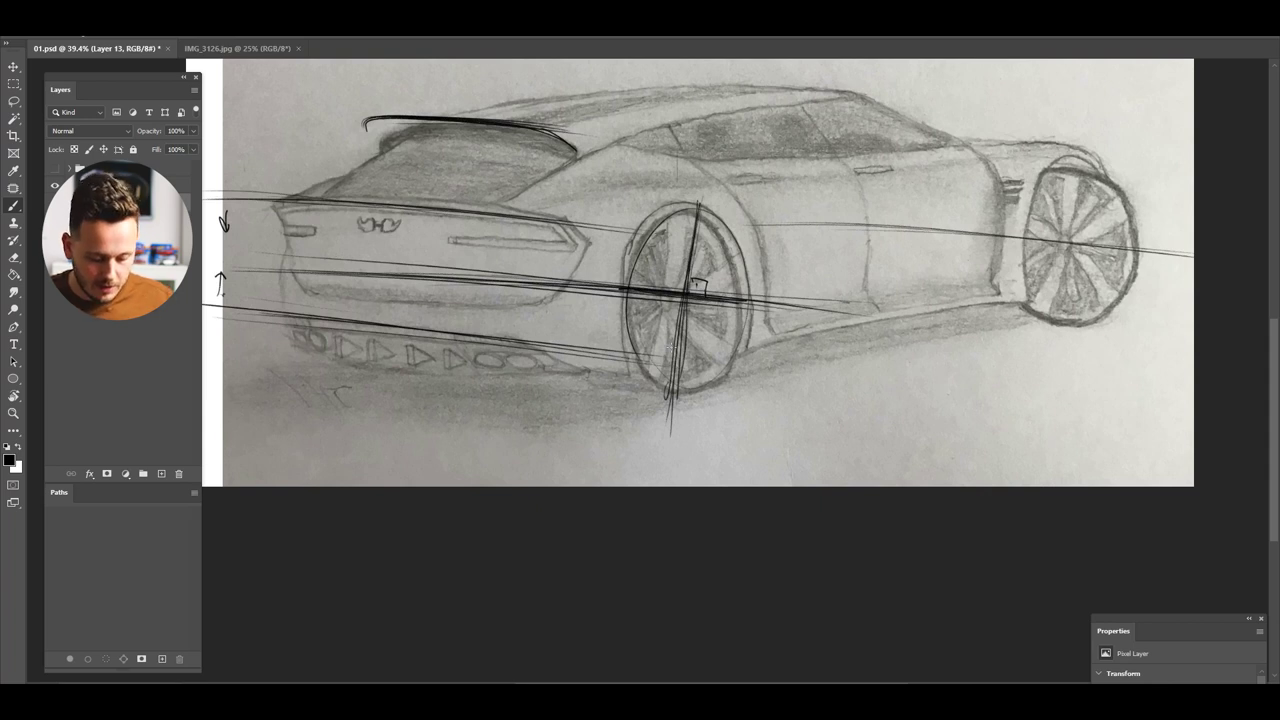
mouse_move(684, 386)
mouse_down()
mouse_move(746, 328)
mouse_move(740, 294)
mouse_move(728, 238)
mouse_move(698, 222)
mouse_move(654, 230)
mouse_move(719, 352)
mouse_up()
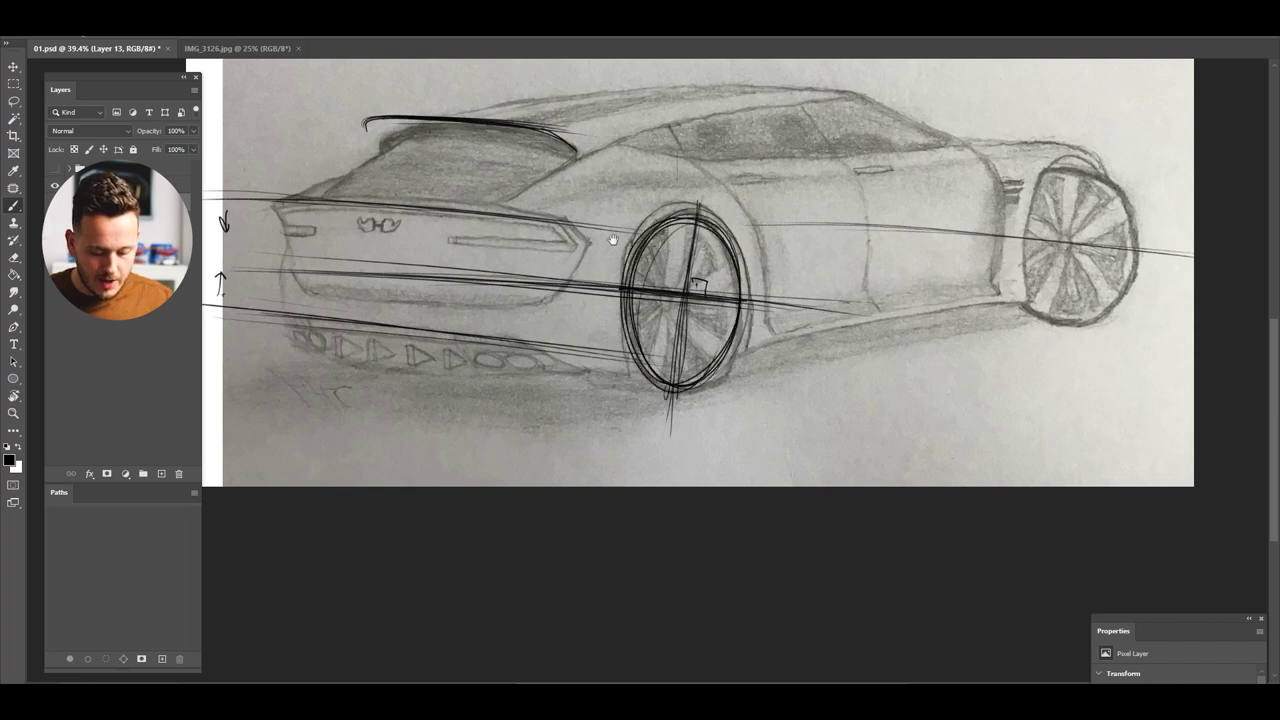
Sketch the corrected ellipse of the front wheel around its axle guide line
drag(806, 255, 604, 281)
mouse_move(828, 236)
mouse_down()
mouse_move(870, 343)
mouse_move(901, 332)
mouse_up()
mouse_move(498, 402)
mouse_down()
mouse_move(225, 328)
mouse_move(245, 321)
mouse_up()
drag(245, 321, 335, 330)
Hide and show the overdrawing to compare it with the original pencil sketch
click(55, 203)
drag(504, 359, 588, 309)
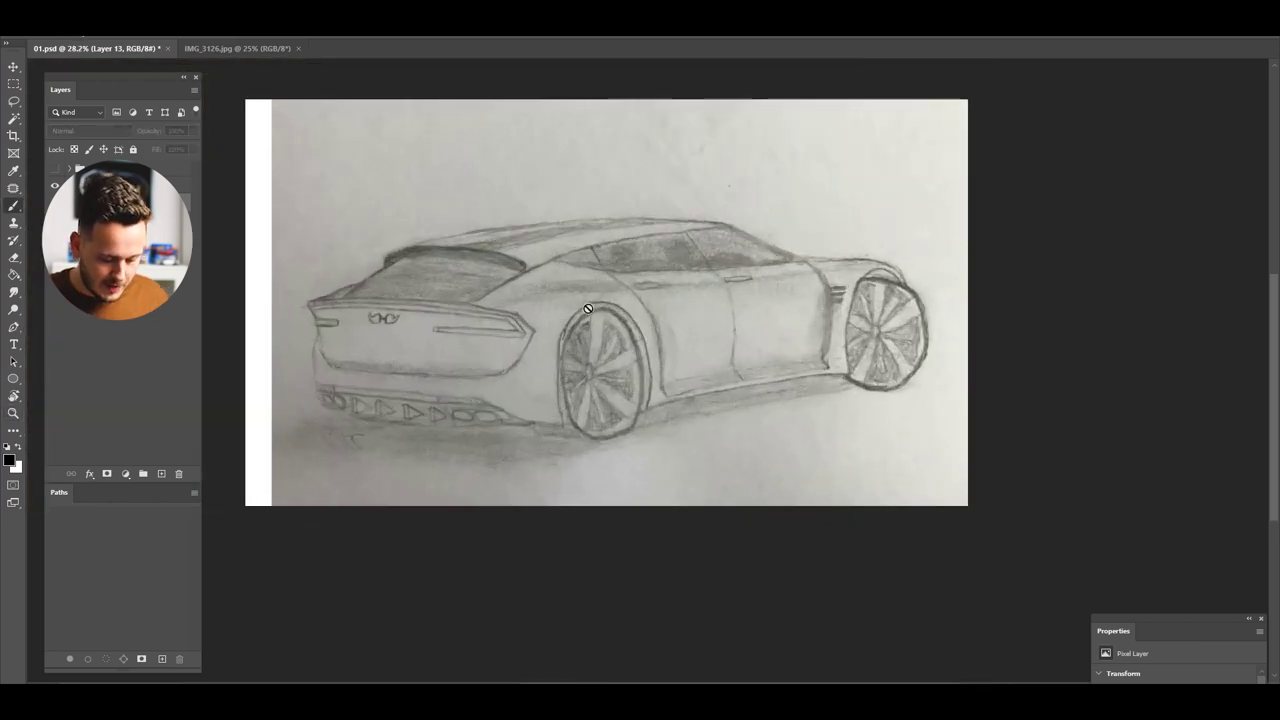
key(ctrl+comma)
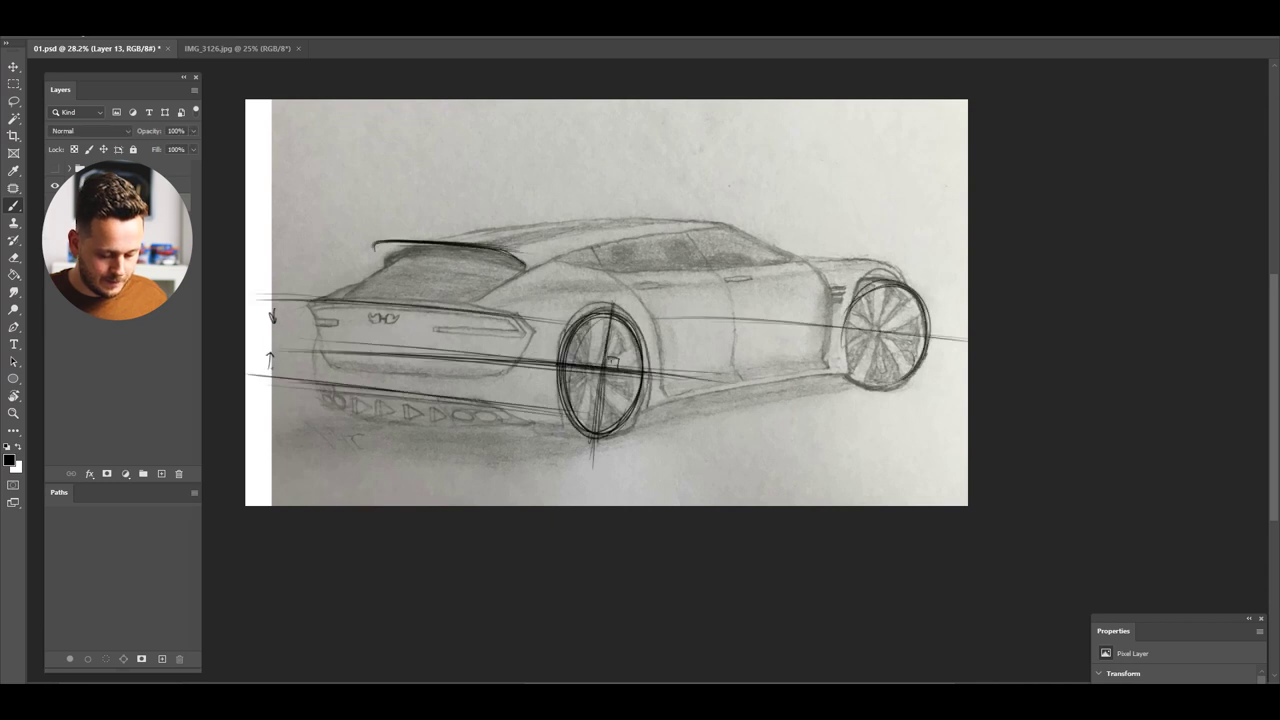
key(ctrl+comma)
key(ctrl+comma)
Refine the front wheel's ellipse and sketch the wheel arch curve above it
drag(525, 361, 575, 361)
key(r)
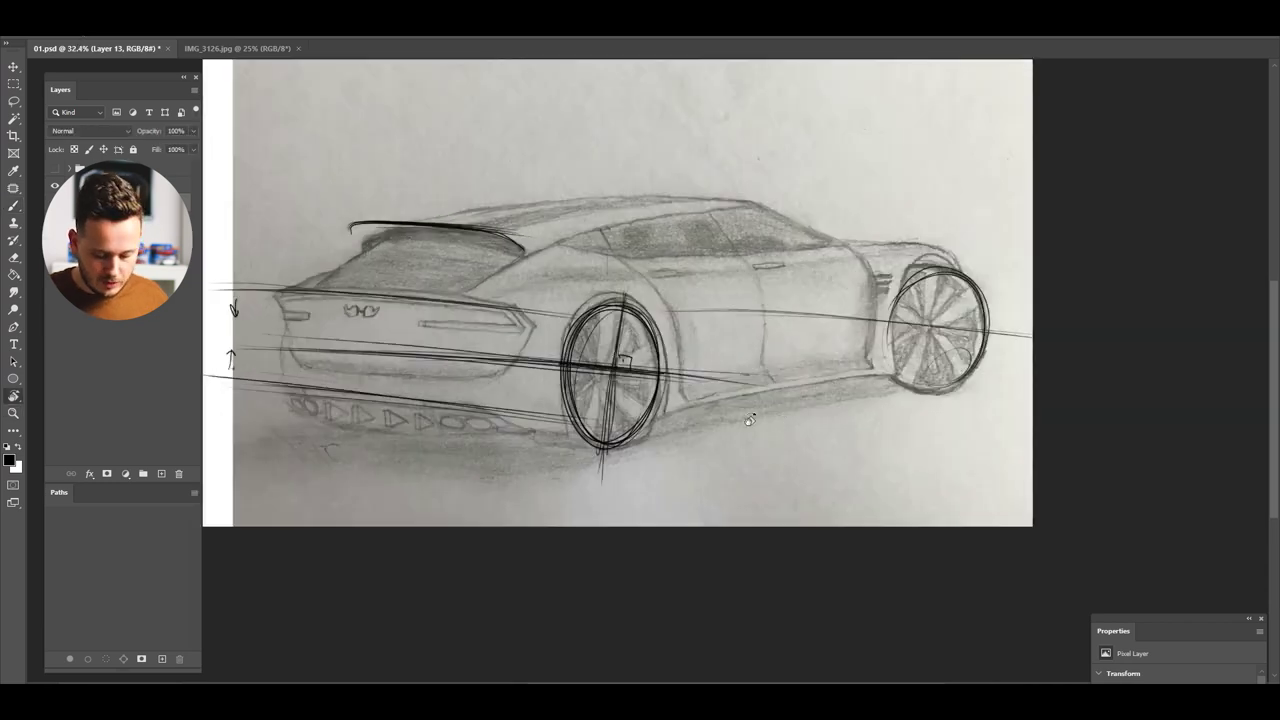
drag(780, 448, 701, 481)
key(Escape)
key(z)
drag(784, 369, 876, 369)
drag(870, 317, 867, 353)
drag(485, 398, 418, 428)
key(ctrl+z)
key(ctrl+z)
drag(815, 165, 714, 261)
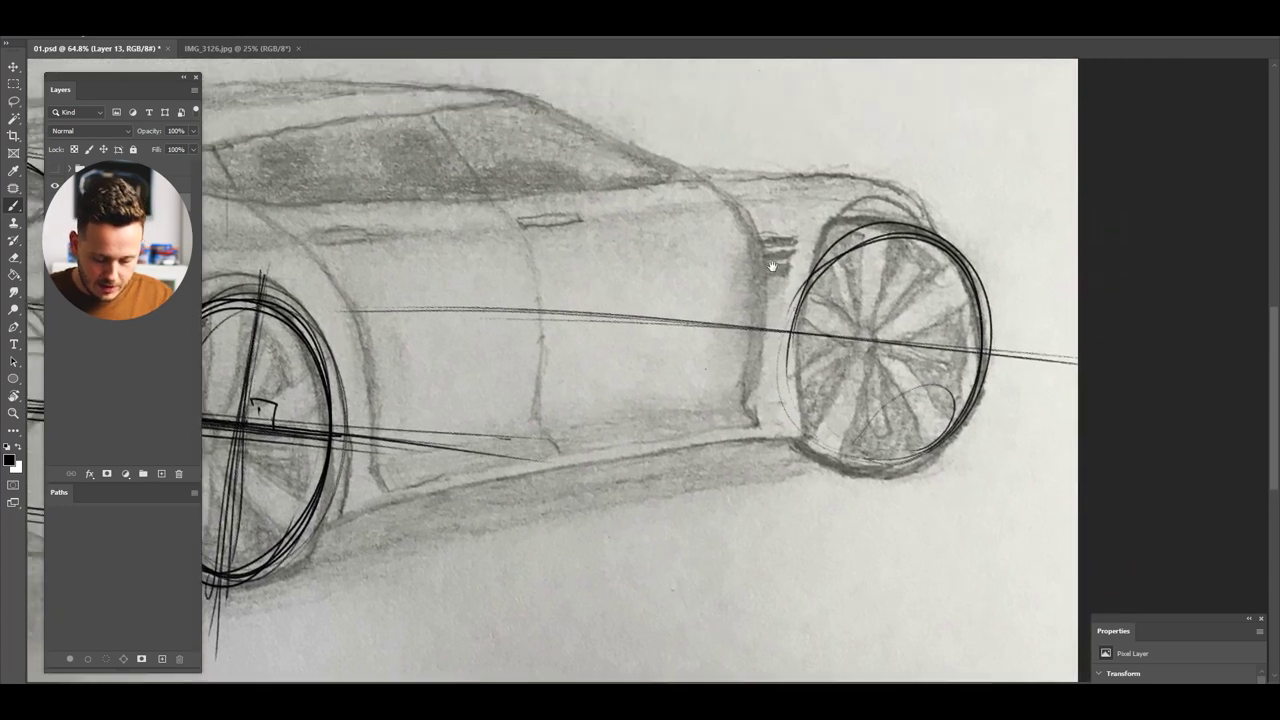
Draw the rear edge of the front wheel arch curving down into the sill, and add an arrow pointing down at the sill
mouse_move(833, 246)
mouse_down()
mouse_move(924, 222)
mouse_move(792, 372)
mouse_move(806, 426)
mouse_move(766, 429)
mouse_up()
mouse_move(797, 398)
mouse_down()
mouse_move(772, 434)
mouse_move(720, 446)
mouse_up()
key(ctrl+z)
key(ctrl+z)
key(ctrl+z)
drag(609, 423, 582, 461)
drag(585, 452, 591, 458)
Draw the corrected lower sill line between the two wheels with repeated long strokes on the rotated canvas
key(r)
drag(374, 506, 347, 319)
drag(414, 353, 720, 500)
drag(388, 330, 712, 495)
drag(355, 295, 684, 482)
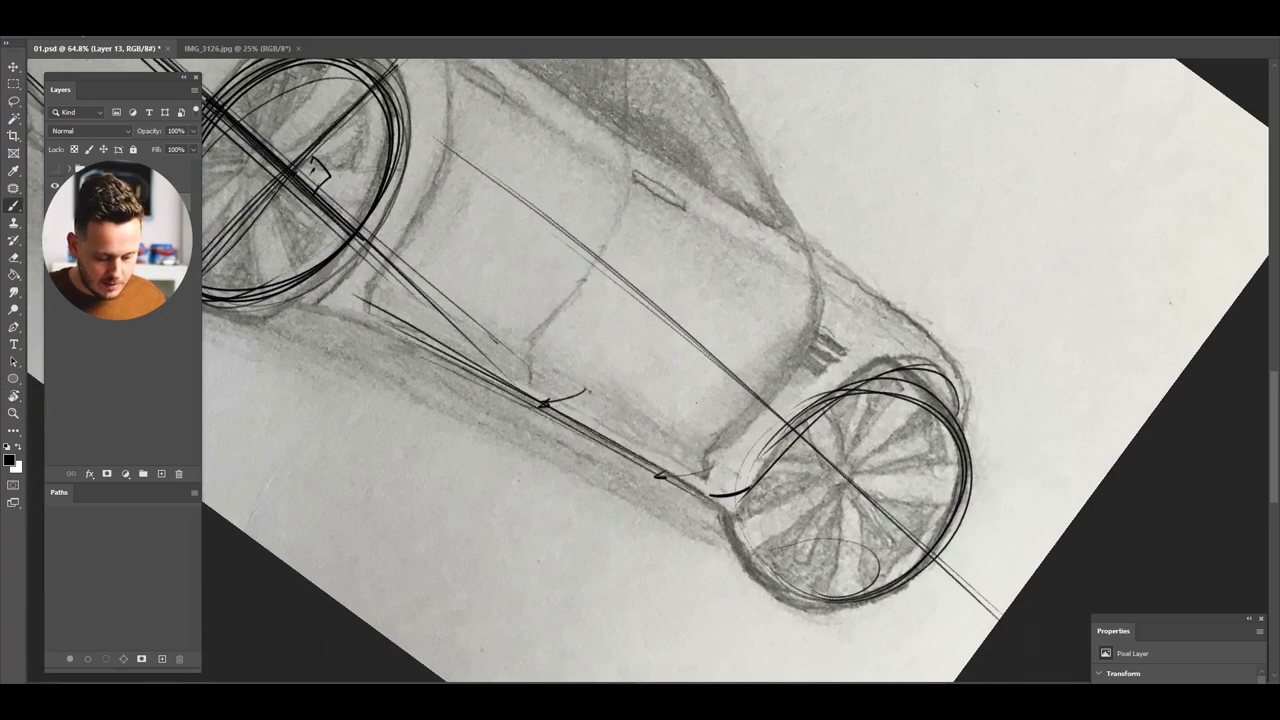
drag(482, 342, 704, 472)
drag(384, 292, 620, 422)
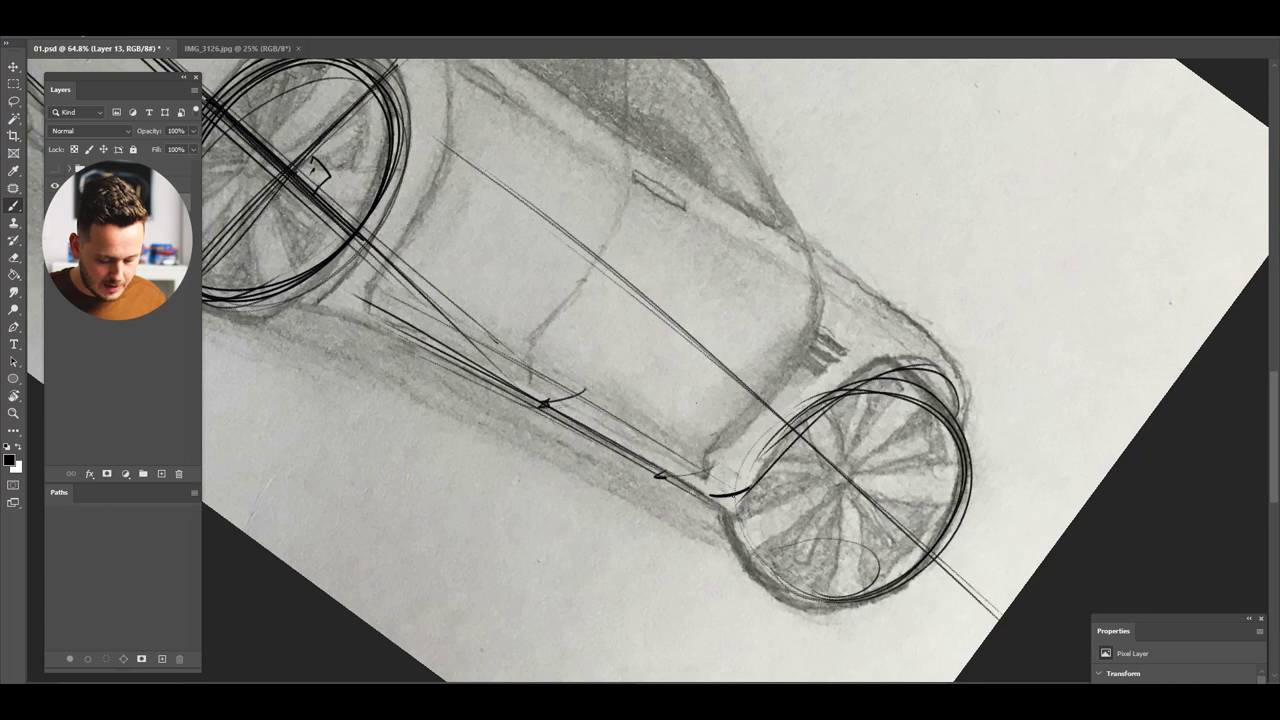
drag(702, 489, 746, 517)
key(ctrl+z)
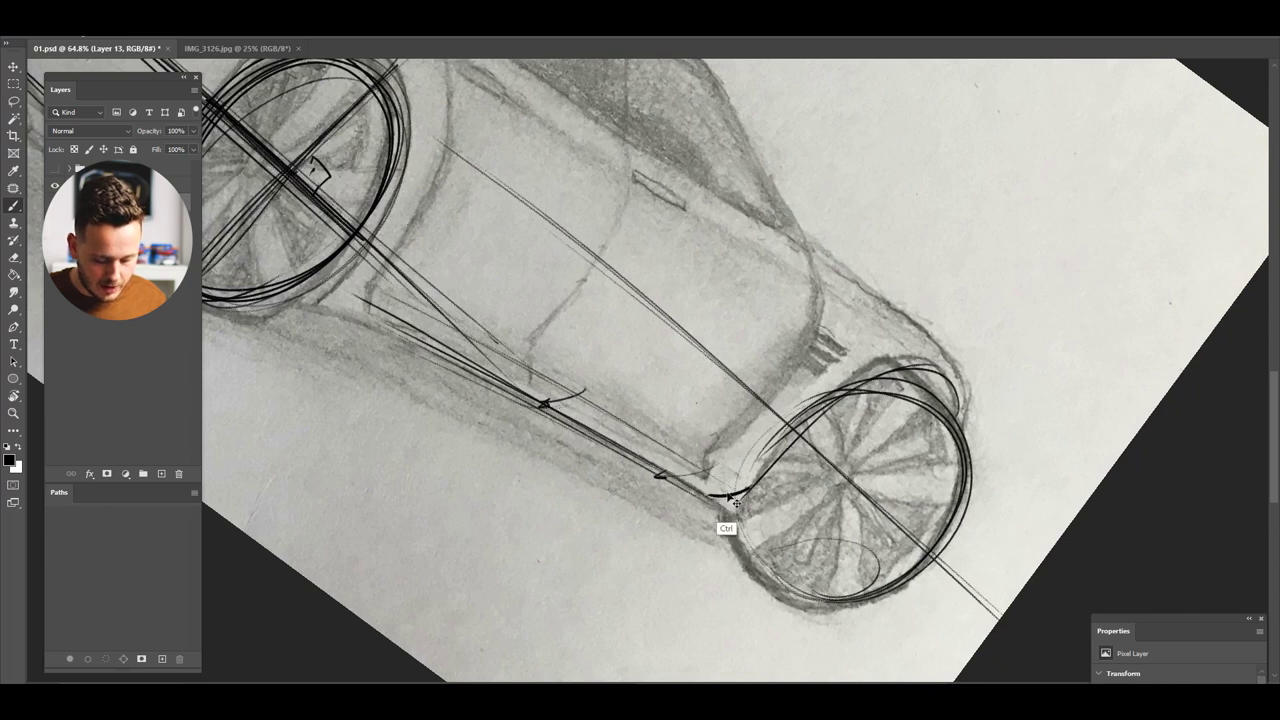
Strengthen the sill line and restore the canvas rotation, with the rear bumper's lower corner curving up to the rear wheel
drag(592, 436, 346, 298)
drag(390, 310, 720, 463)
drag(440, 306, 493, 318)
drag(497, 393, 737, 486)
drag(716, 415, 645, 395)
drag(552, 309, 677, 417)
key(Escape)
scroll(543, 377, down, 4)
mouse_move(582, 444)
mouse_down()
mouse_move(432, 396)
mouse_move(590, 440)
mouse_up()
key(ctrl+z)
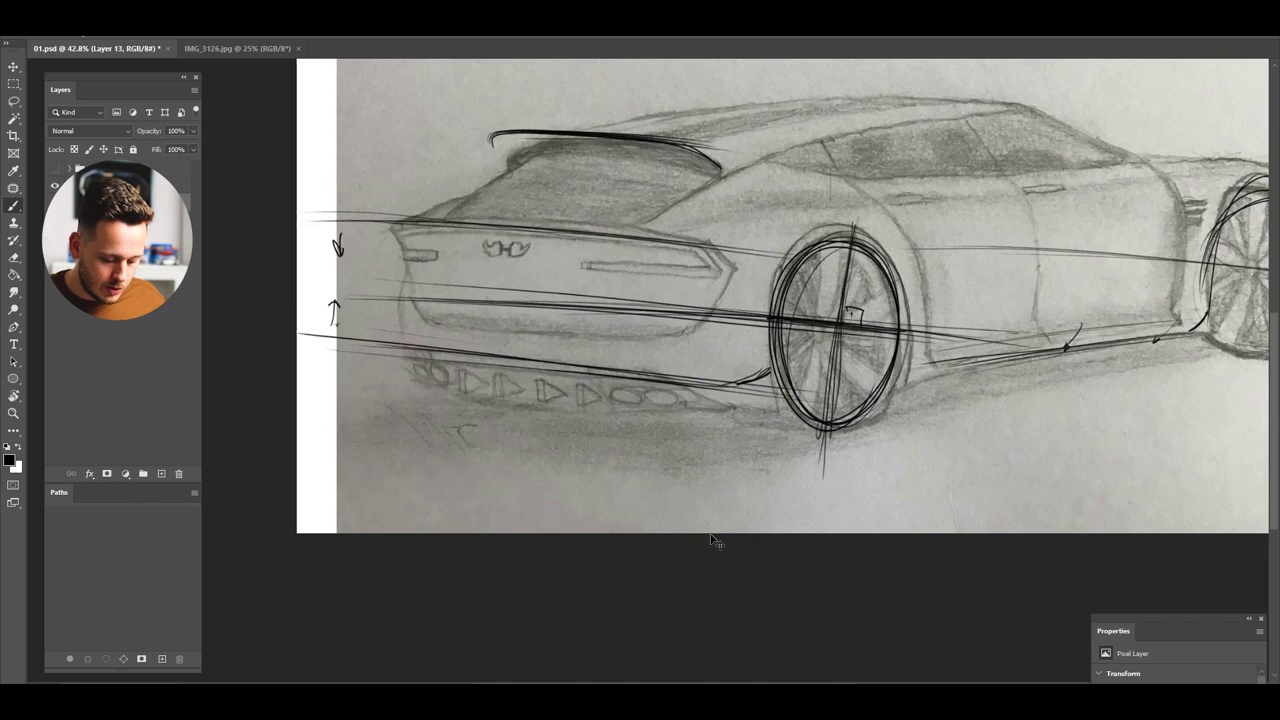
Try extra strokes over the exhaust and diffuser area below the rear bumper and undo them
mouse_move(540, 370)
mouse_down()
mouse_move(545, 400)
mouse_move(491, 397)
mouse_up()
drag(457, 354, 458, 395)
drag(450, 358, 450, 388)
key(ctrl+z)
key(ctrl+z)
key(ctrl+z)
key(ctrl+z)
key(ctrl+z)
key(ctrl+z)
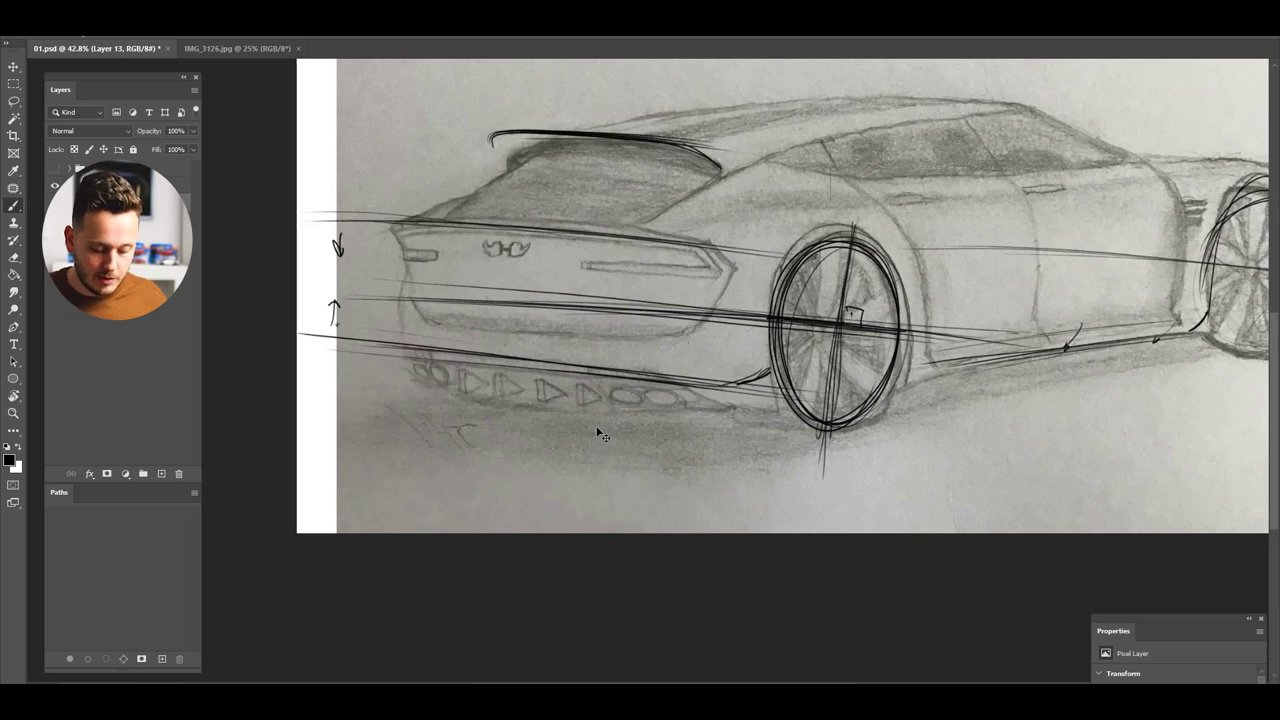
Outline the near exhaust outlet as a flat rounded shape beneath the rear bumper, following the bumper's perspective
scroll(602, 435, down, 3)
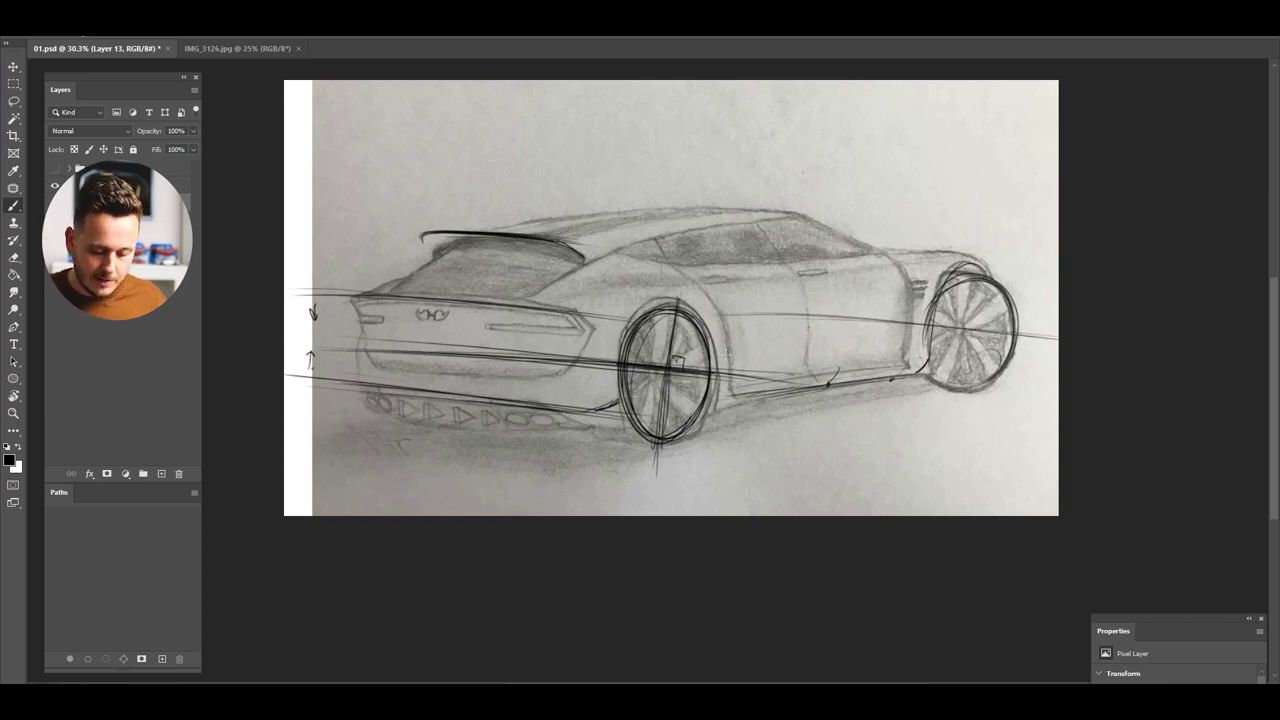
scroll(446, 451, up, 2)
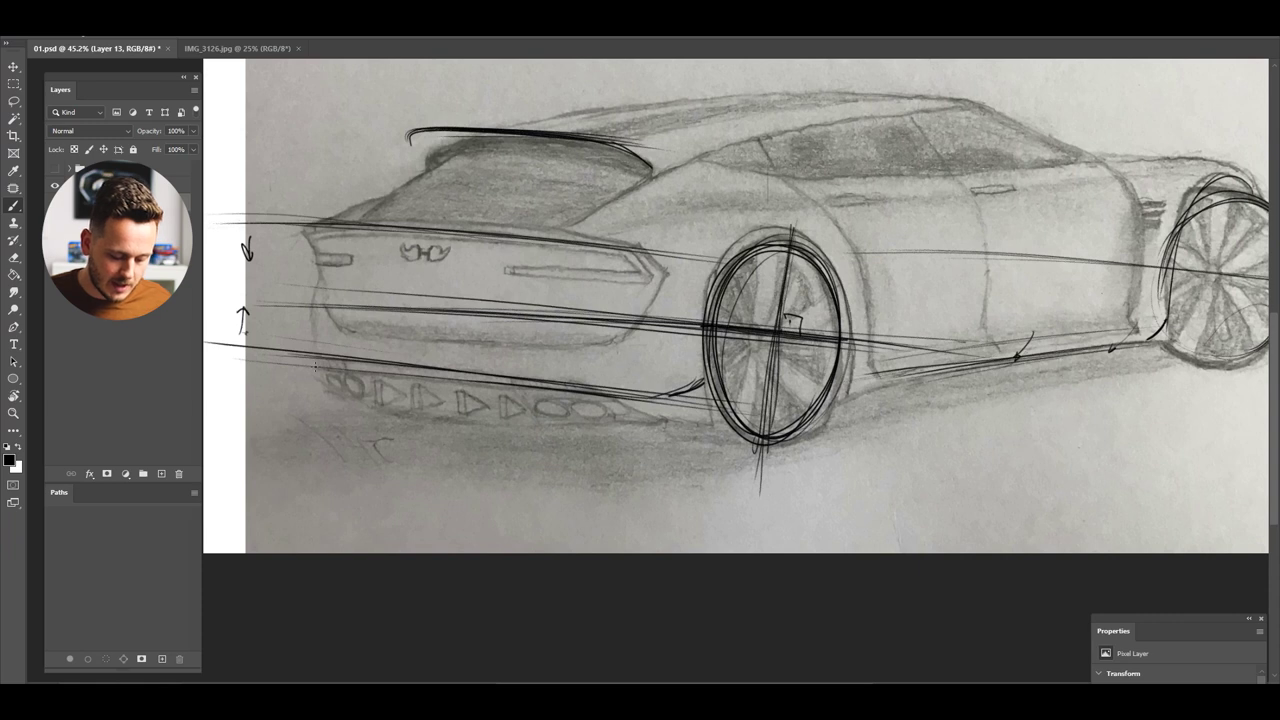
scroll(596, 433, down, 1)
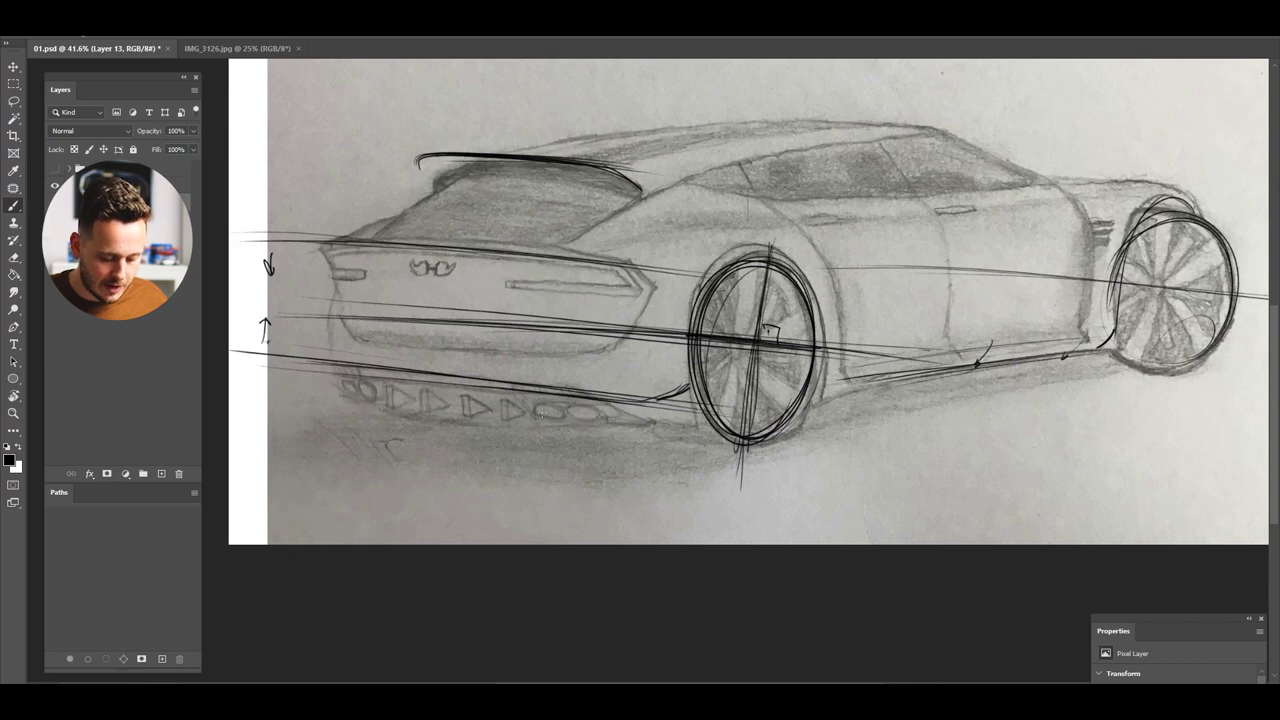
scroll(560, 410, up, 4)
mouse_move(534, 388)
mouse_down()
mouse_move(557, 411)
mouse_move(534, 398)
mouse_move(620, 406)
mouse_move(541, 404)
mouse_up()
drag(478, 446, 594, 444)
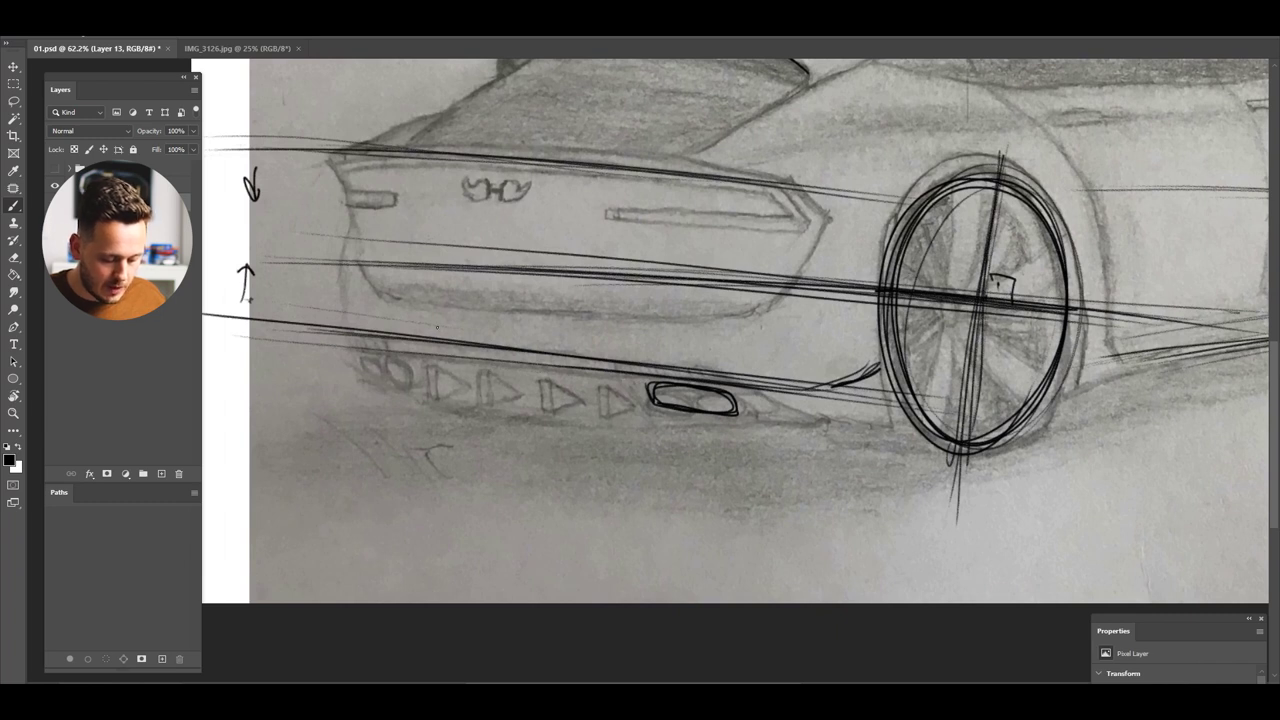
Draw curved diffuser fins, a line joining them to the exhaust outlet and the far lower corner of the rear bumper
drag(452, 342, 474, 396)
mouse_move(503, 348)
mouse_down()
mouse_move(510, 380)
mouse_move(540, 409)
mouse_up()
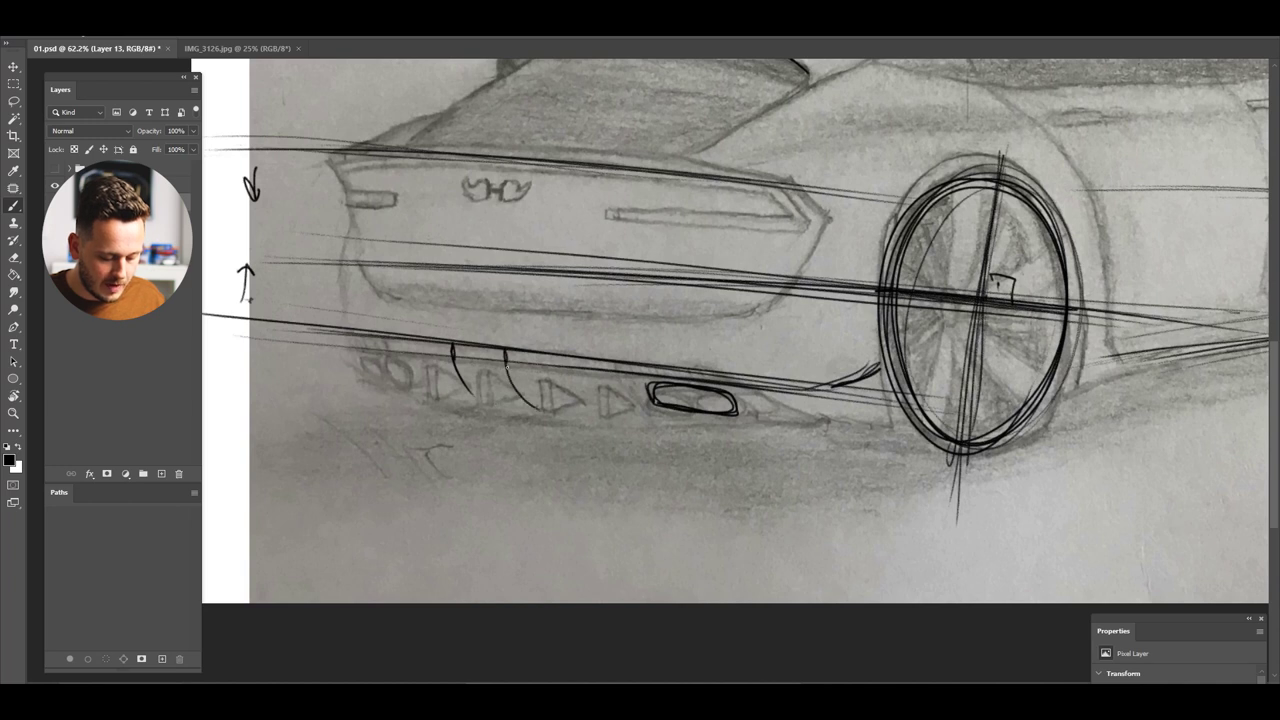
mouse_move(626, 384)
mouse_down()
mouse_move(342, 326)
mouse_move(370, 353)
mouse_move(356, 352)
mouse_up()
drag(342, 326, 362, 374)
drag(538, 392, 580, 394)
scroll(620, 374, down, 5)
scroll(620, 374, up, 4)
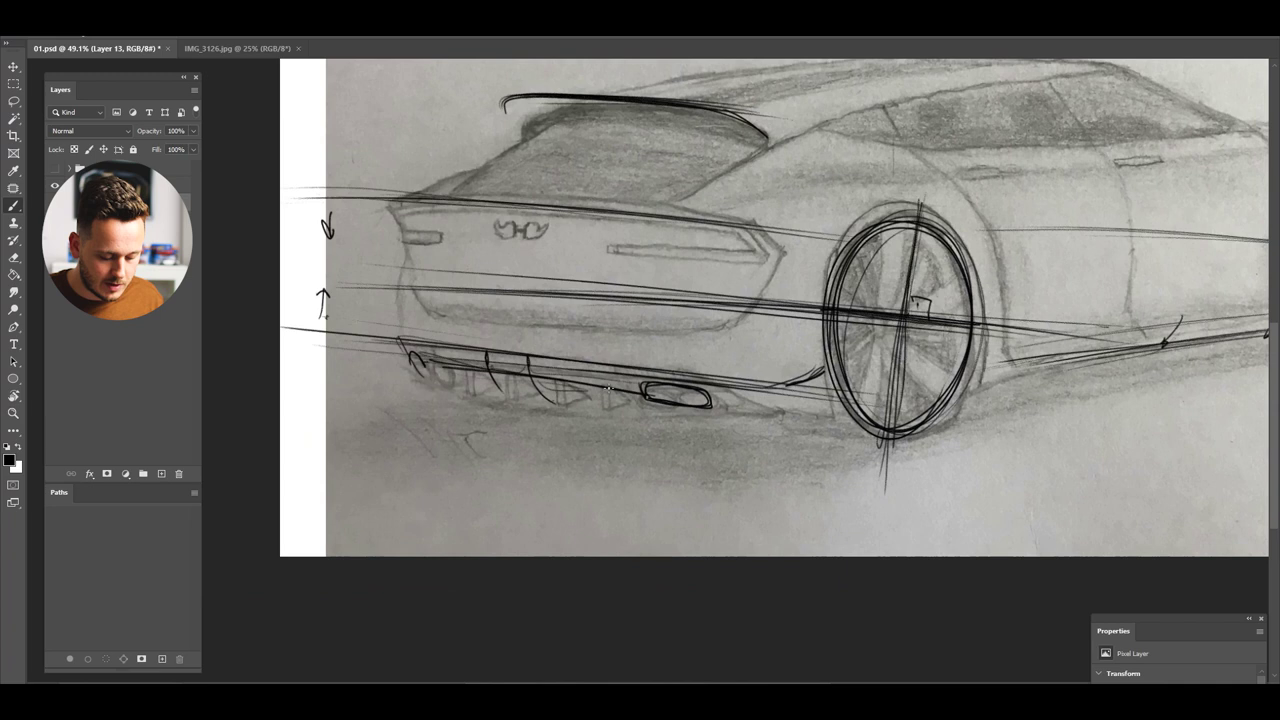
Draw the side window's upper line from the rear shoulder to the windscreen and its curved lower line on the rotated canvas
drag(586, 350, 460, 320)
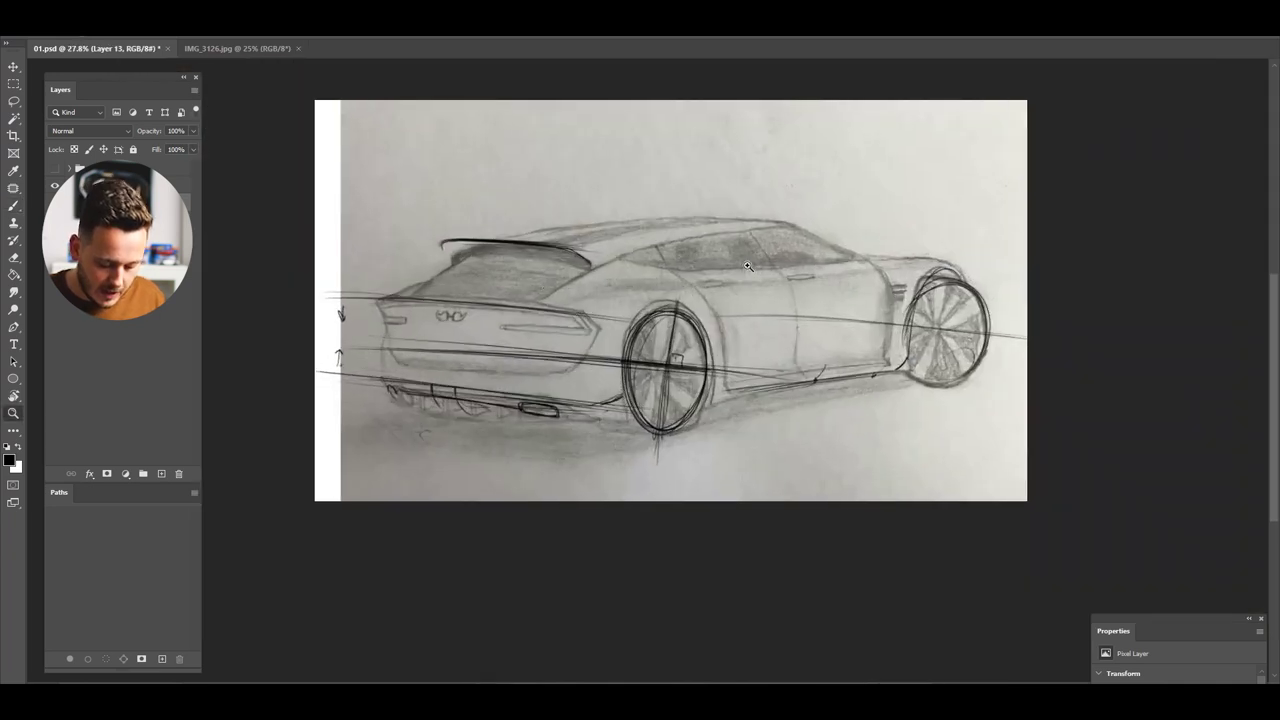
drag(749, 267, 862, 229)
key(r)
drag(739, 222, 815, 290)
mouse_move(870, 323)
mouse_down()
mouse_move(683, 243)
mouse_move(539, 226)
mouse_move(611, 231)
mouse_move(789, 283)
mouse_move(592, 228)
mouse_move(870, 324)
mouse_up()
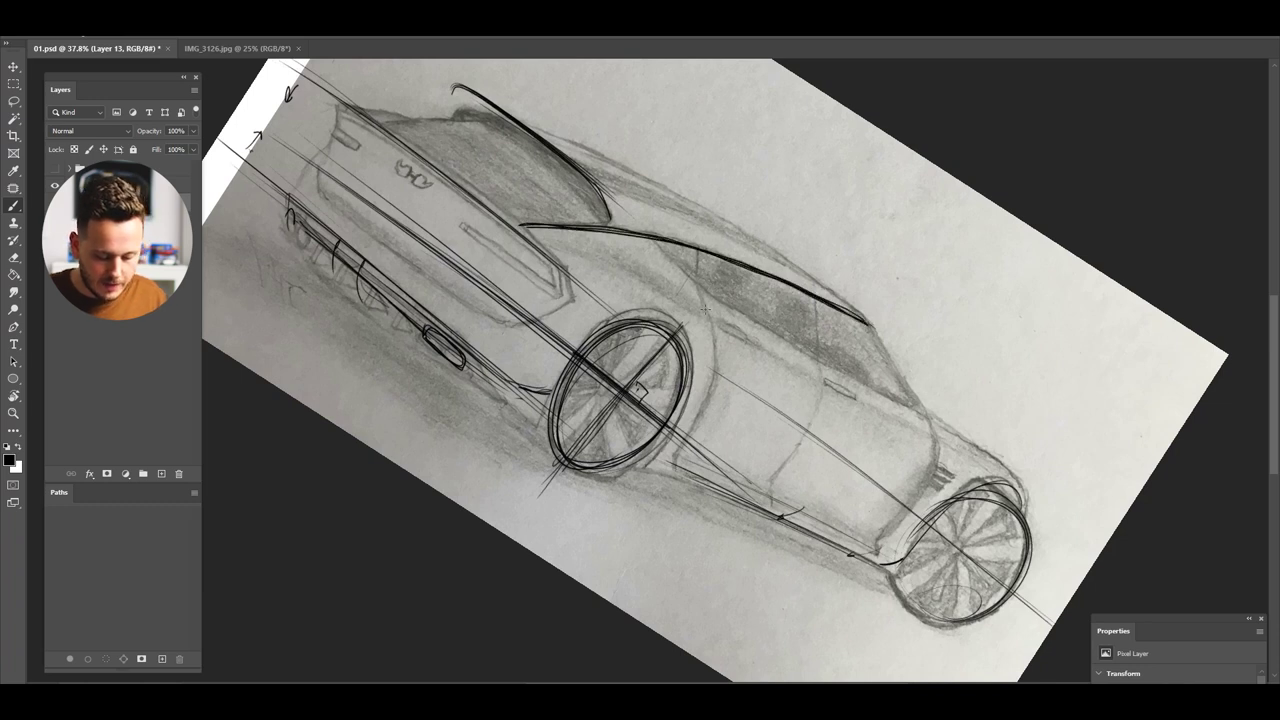
mouse_move(660, 238)
mouse_down()
mouse_move(716, 300)
mouse_move(900, 405)
mouse_up()
drag(616, 232, 548, 152)
drag(684, 272, 895, 406)
drag(538, 284, 630, 297)
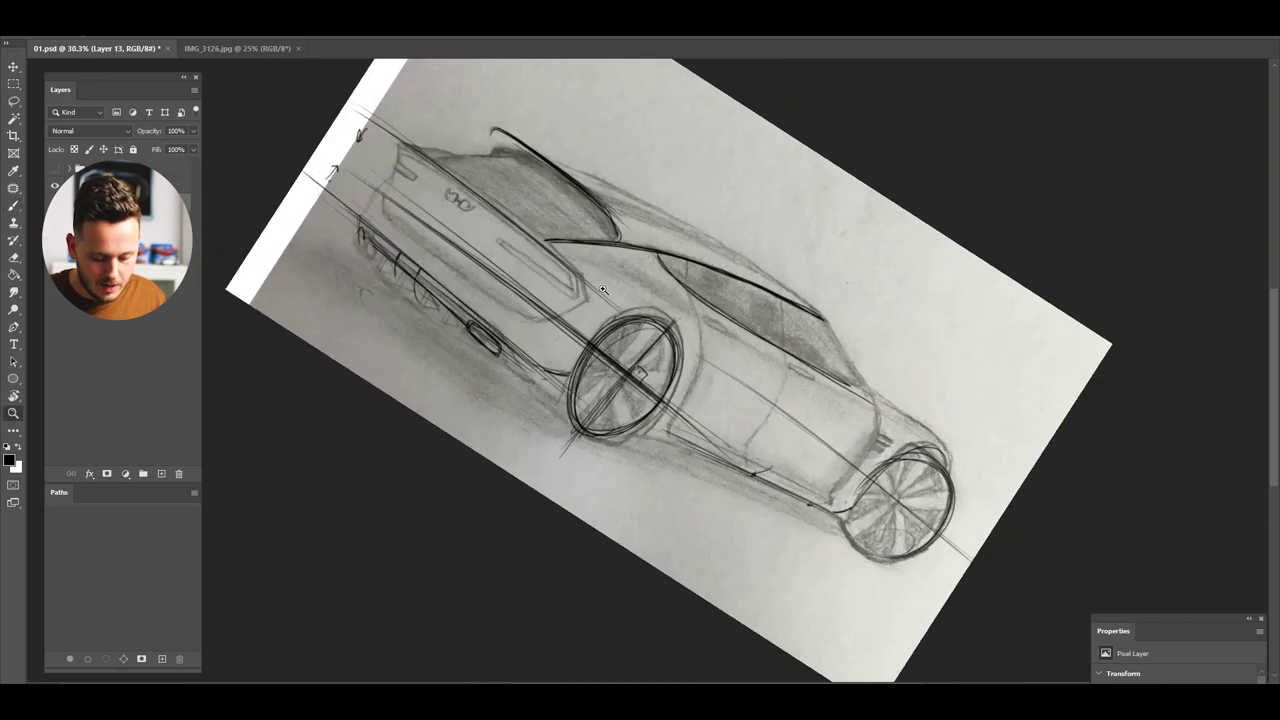
Draw the windscreen pillar curve and the divider between the side windows, and add a downward arrow over the front window
drag(822, 339, 857, 338)
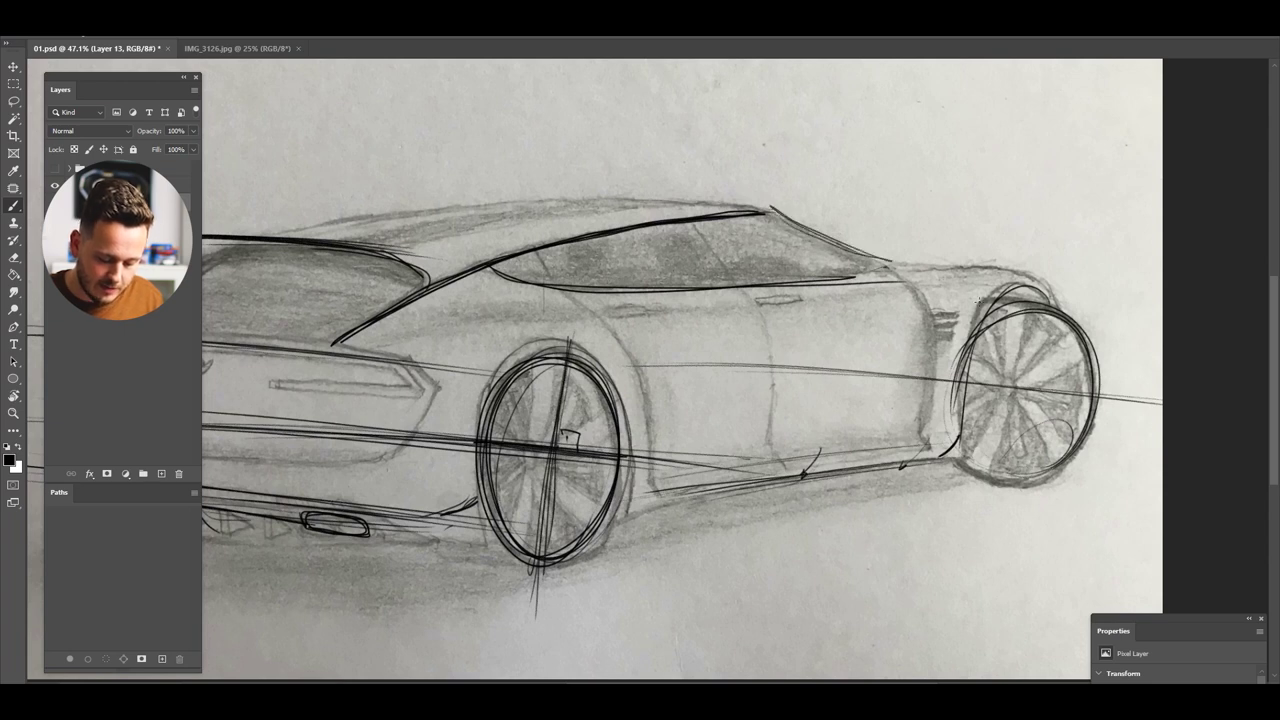
drag(763, 211, 889, 272)
mouse_move(696, 228)
mouse_down()
mouse_move(748, 288)
mouse_move(809, 302)
mouse_up()
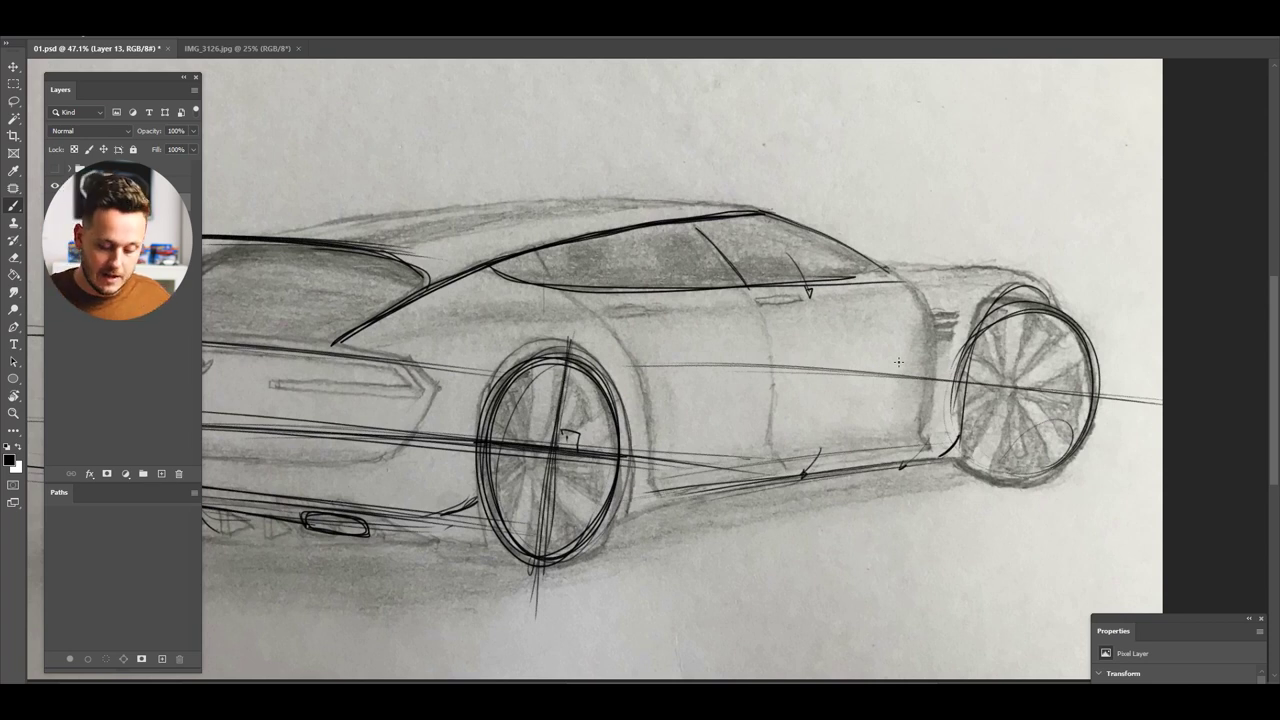
drag(772, 215, 880, 269)
drag(756, 211, 891, 270)
mouse_move(752, 206)
mouse_down()
mouse_move(901, 277)
mouse_move(904, 343)
mouse_up()
Draw the raised roofline in long strokes from the spoiler over to the top of the windscreen
key(r)
drag(806, 252, 492, 143)
key(z)
drag(689, 238, 570, 200)
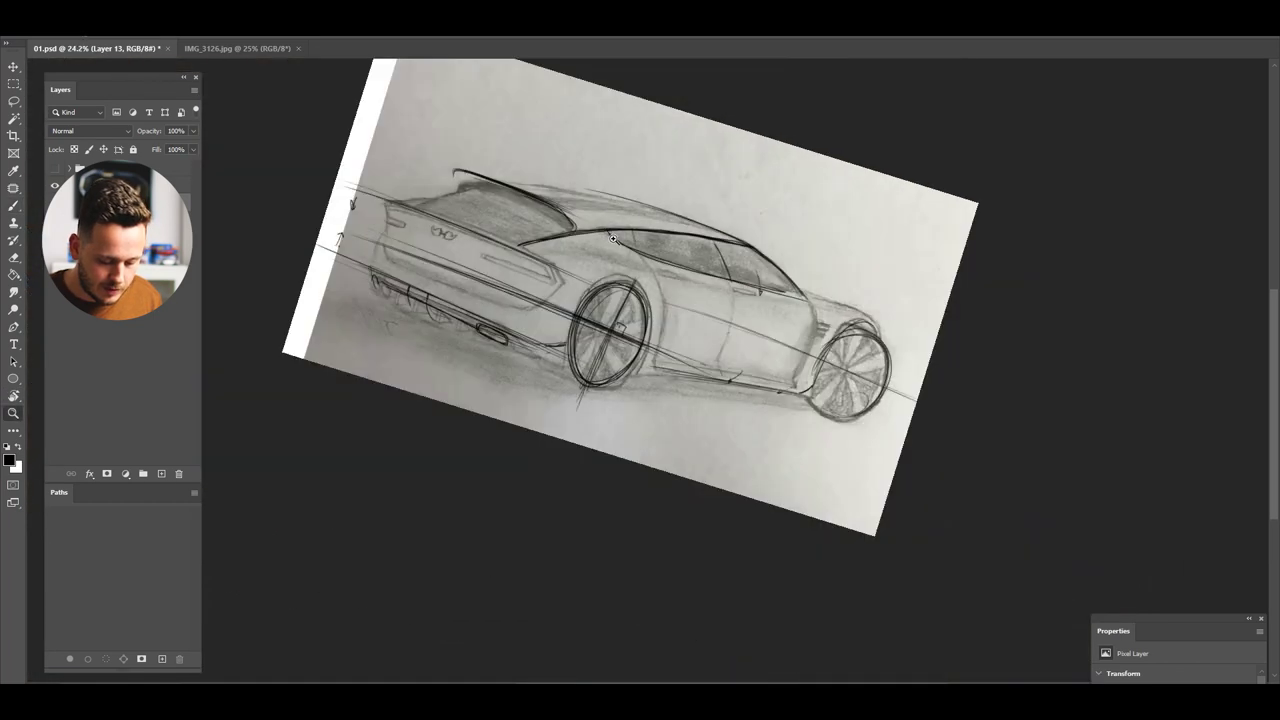
drag(464, 111, 530, 130)
drag(798, 268, 637, 211)
drag(752, 247, 593, 197)
Draw the rear window's far edge as a heavy line down to the tail and thicken the roof spoiler's edge
mouse_move(504, 197)
mouse_down()
mouse_move(665, 215)
mouse_move(389, 228)
mouse_move(357, 317)
mouse_up()
key(Escape)
drag(408, 272, 356, 315)
drag(459, 255, 652, 220)
drag(658, 220, 524, 255)
Draw the car's centre line from the spoiler down the rear window and tailgate to the bumper
drag(451, 275, 405, 328)
mouse_move(417, 325)
mouse_down()
mouse_move(411, 374)
mouse_move(460, 376)
mouse_up()
key(z)
drag(426, 282, 404, 430)
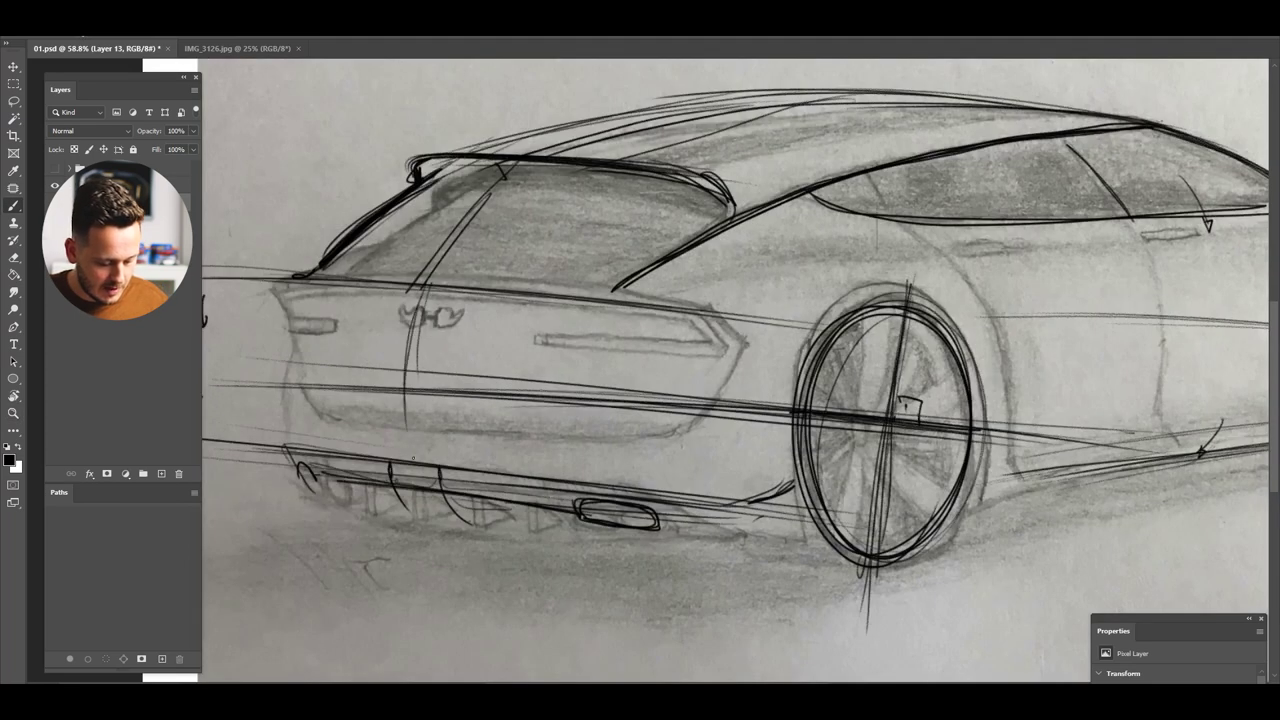
drag(418, 320, 406, 468)
drag(420, 290, 410, 458)
Add a perspective guide line across the tailgate and redraw the badge on the centre line
key(z)
drag(467, 307, 408, 307)
mouse_move(500, 350)
mouse_down()
mouse_move(359, 330)
mouse_move(564, 358)
mouse_up()
drag(342, 338, 582, 358)
mouse_move(426, 312)
mouse_down()
mouse_move(456, 315)
mouse_move(498, 347)
mouse_up()
Try an angular outline for the near tail light and undo its strokes
key(z)
mouse_move(575, 353)
mouse_down()
mouse_move(609, 302)
mouse_move(673, 329)
mouse_move(552, 318)
mouse_up()
mouse_move(552, 318)
mouse_down()
mouse_move(691, 338)
mouse_move(670, 304)
mouse_move(556, 292)
mouse_up()
key(z)
mouse_move(576, 343)
mouse_down()
mouse_move(542, 362)
mouse_move(557, 359)
mouse_up()
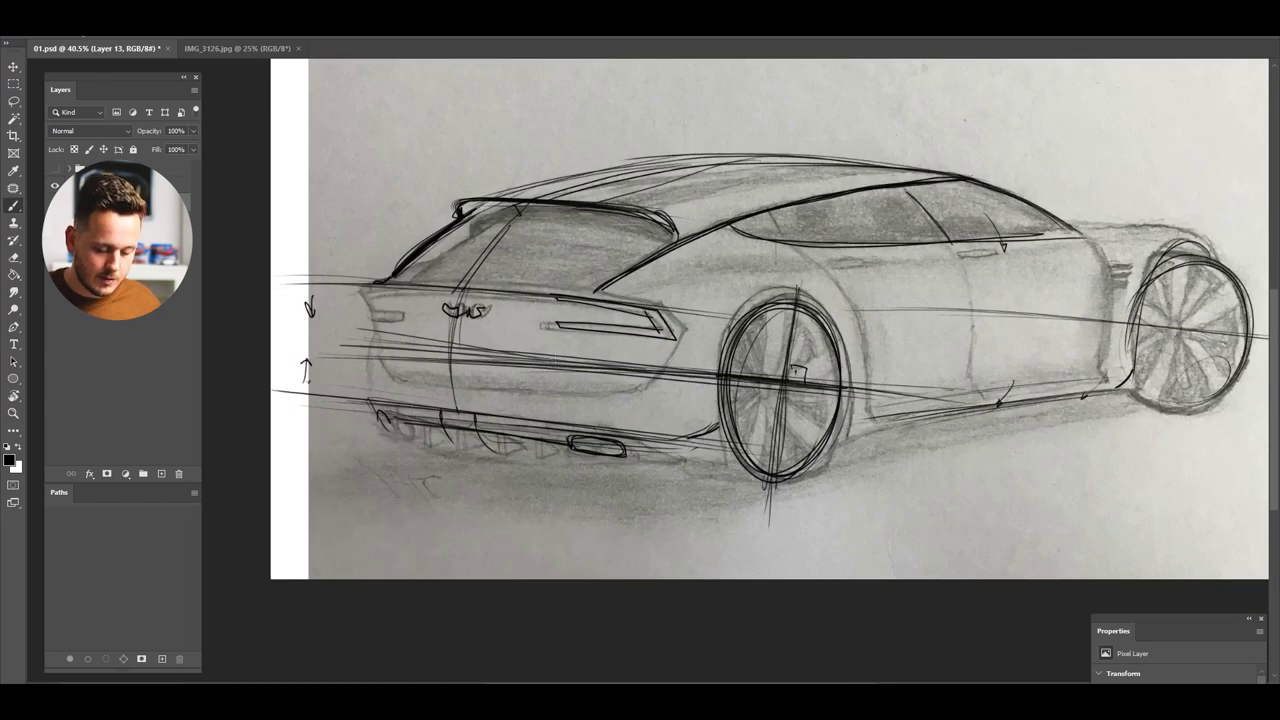
key(ctrl+z)
key(ctrl+z)
key(ctrl+z)
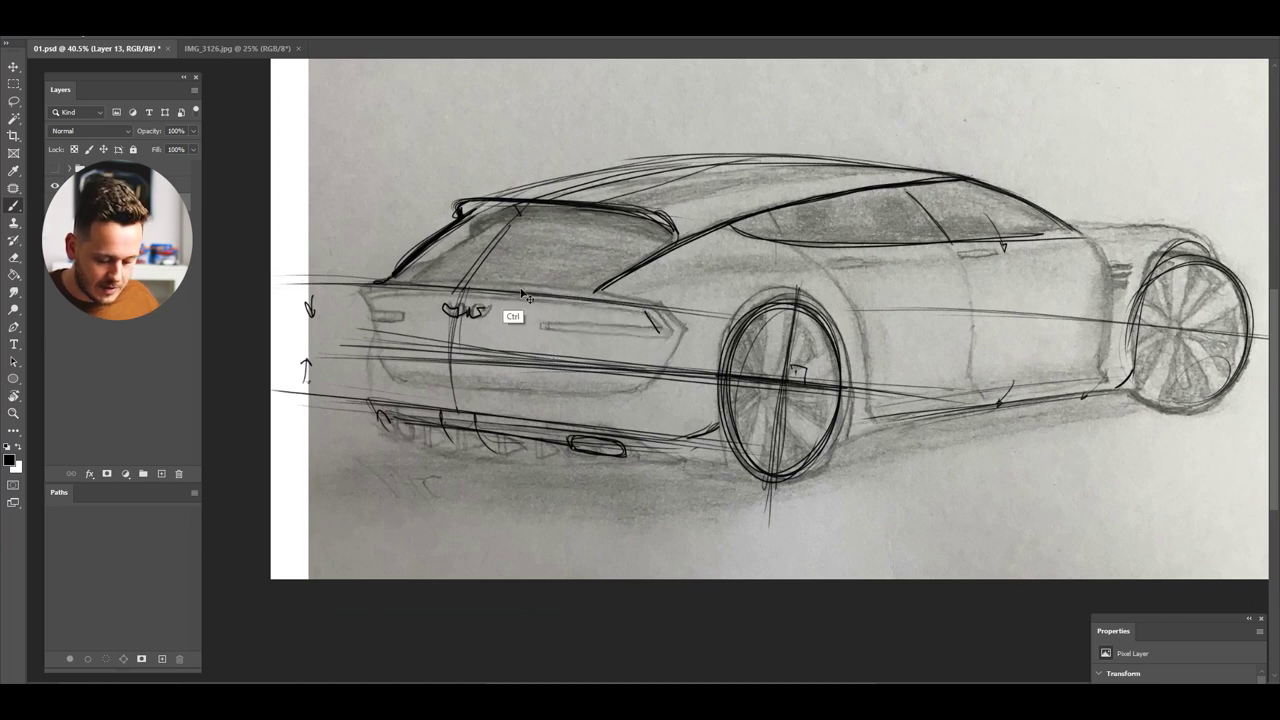
key(z)
drag(552, 325, 565, 328)
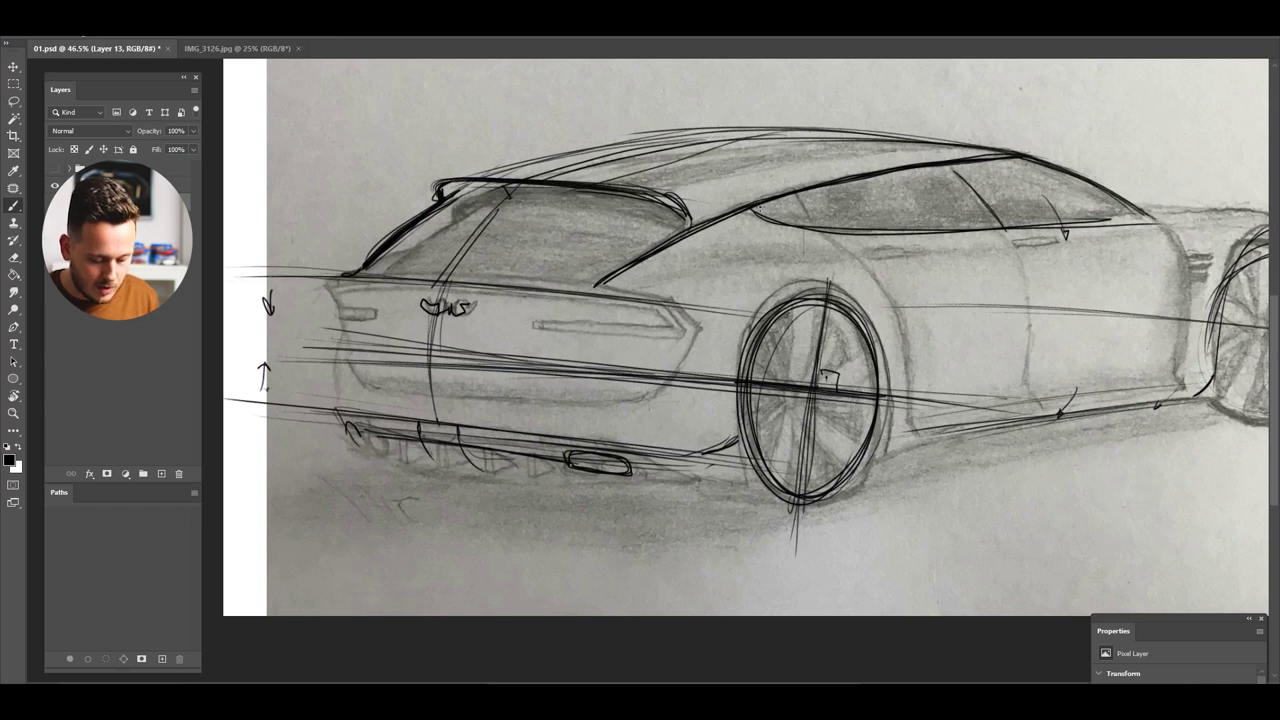
Draw a second heavy line along the near rear pillar from the side window's rear corner down to the tail light
drag(660, 252, 611, 290)
drag(755, 213, 612, 294)
drag(756, 215, 622, 290)
drag(679, 248, 597, 300)
drag(749, 211, 610, 292)
Redraw the near tail light as a slim wedge running inward from the base of the rear pillar
mouse_move(719, 224)
mouse_down()
mouse_move(636, 273)
mouse_move(668, 302)
mouse_up()
drag(668, 302, 689, 325)
drag(689, 325, 549, 307)
drag(669, 305, 690, 326)
drag(643, 323, 577, 306)
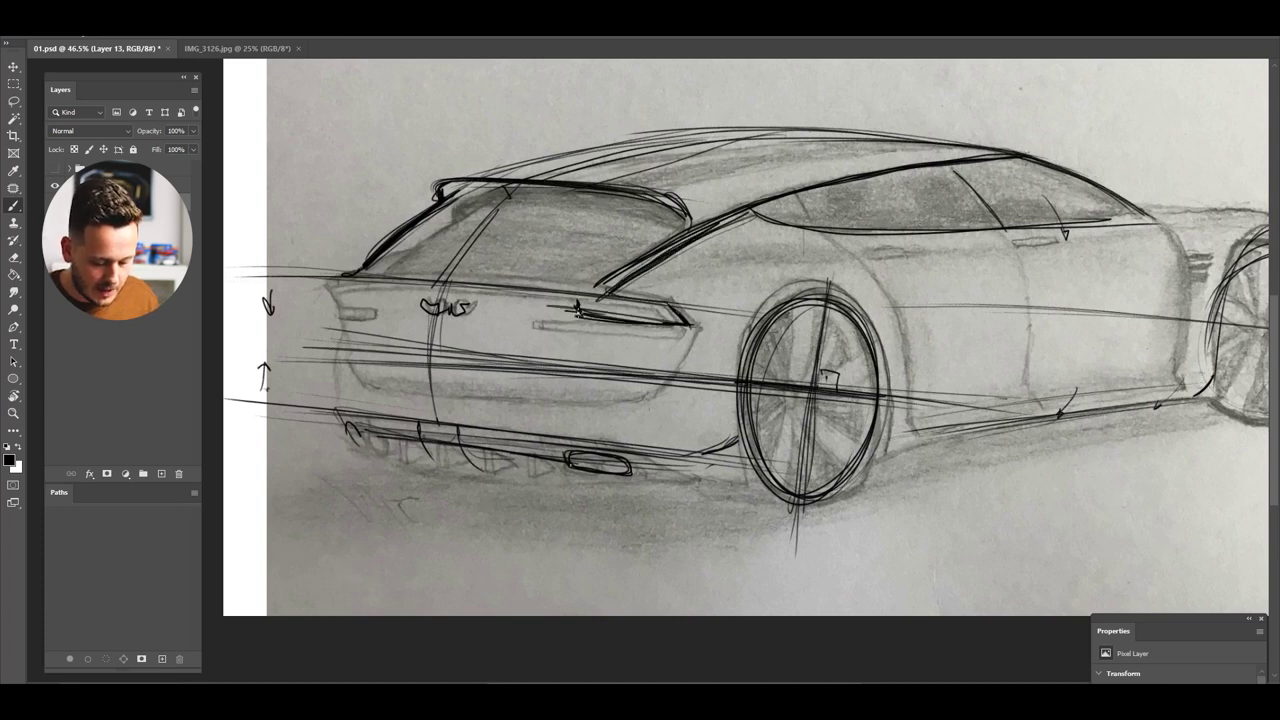
scroll(596, 296, down, 2)
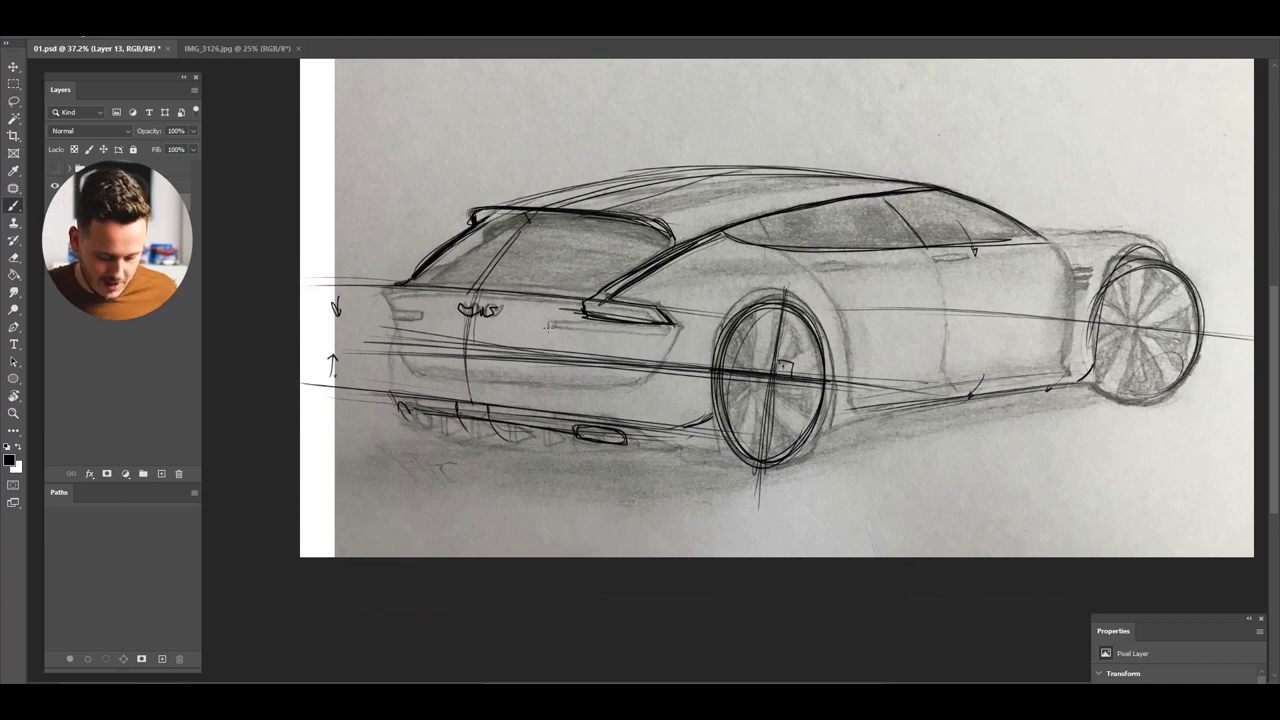
Try another stroke for the outer end of the near tail light and undo it
scroll(546, 325, down, 2)
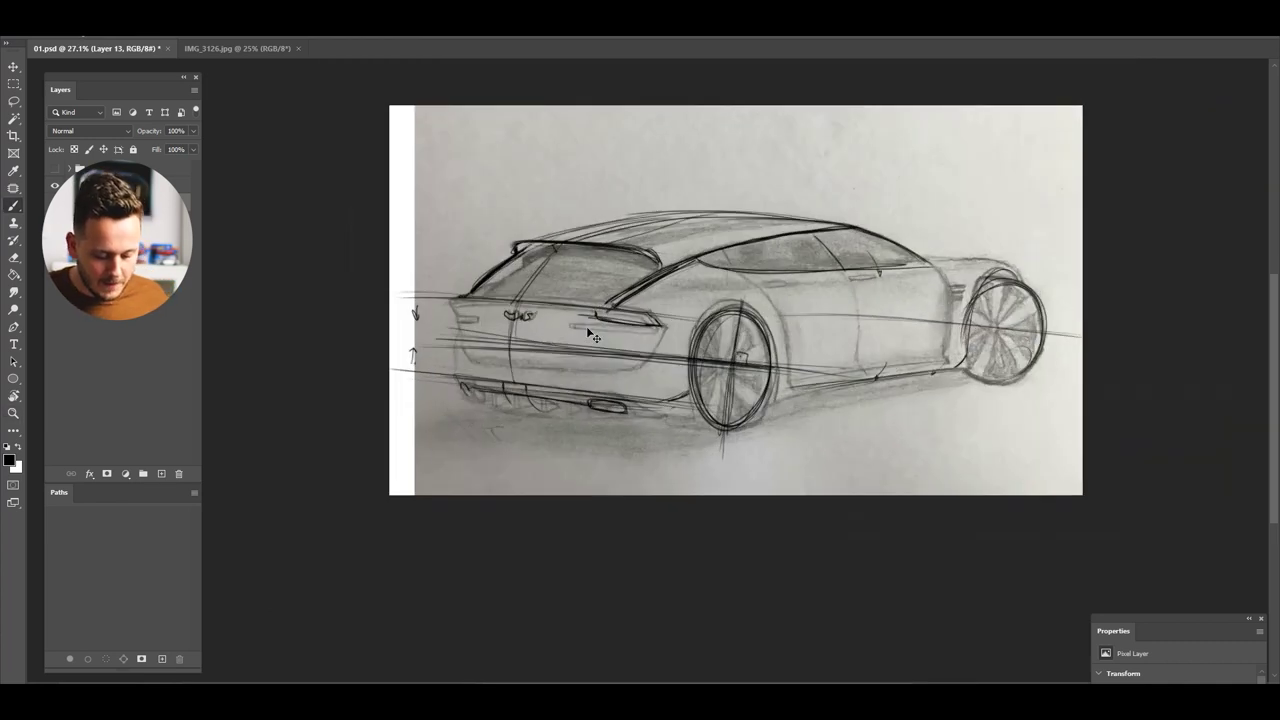
scroll(613, 329, up, 4)
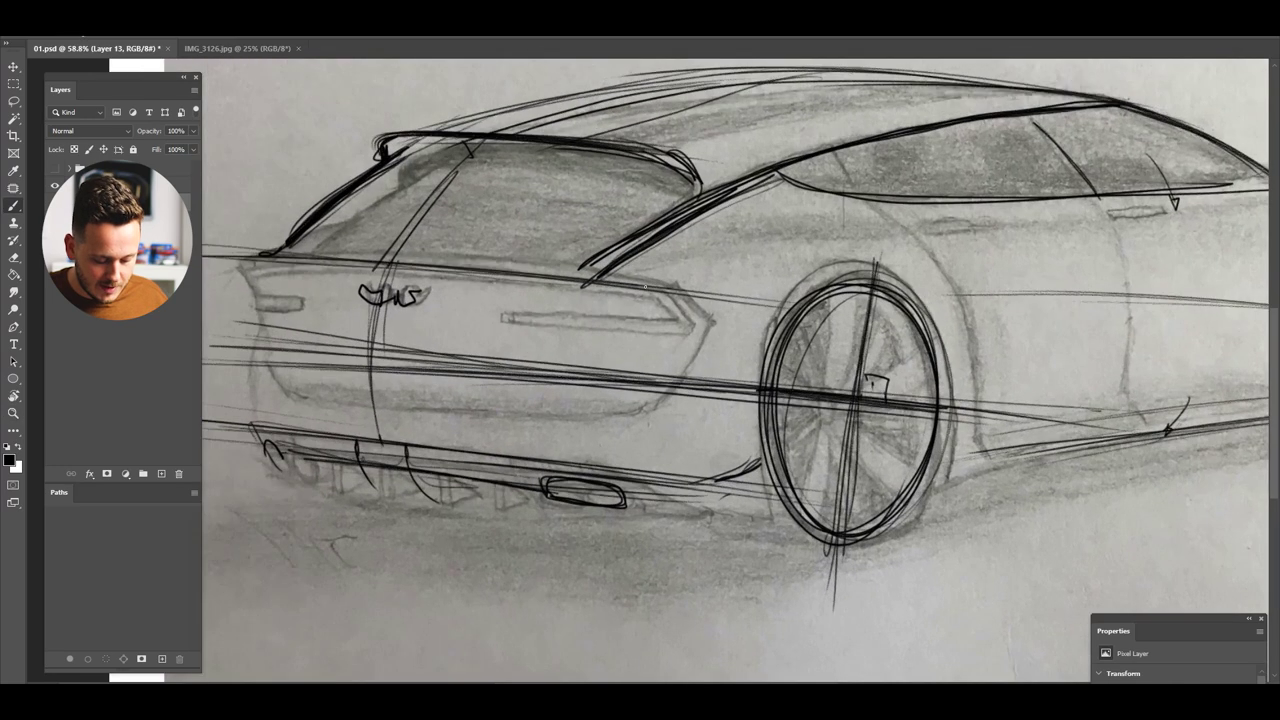
mouse_move(670, 288)
mouse_down()
mouse_move(713, 323)
mouse_move(653, 414)
mouse_move(550, 380)
mouse_move(598, 378)
mouse_up()
key(ctrl+z)
key(ctrl+z)
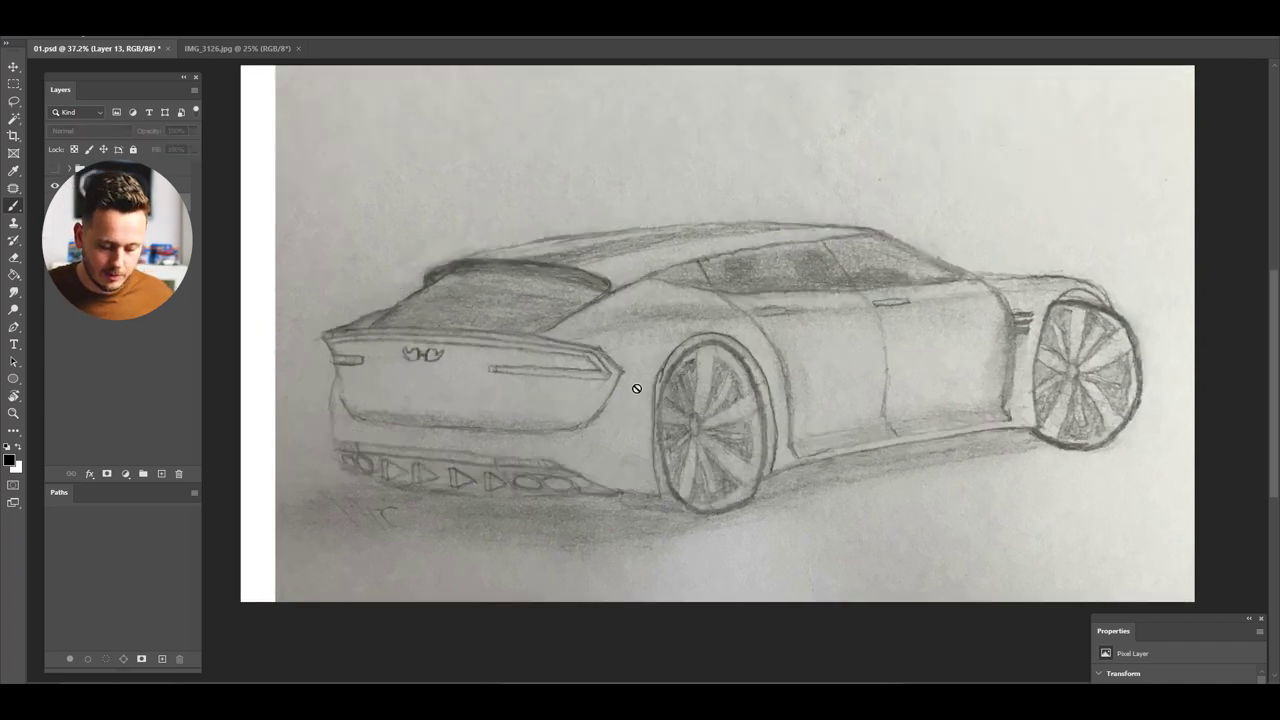
On a new layer over the bare sketch, draw large overlapping loose ellipses across the car's rear half and further loose strokes around them
scroll(714, 436, down, 3)
scroll(714, 436, up, 4)
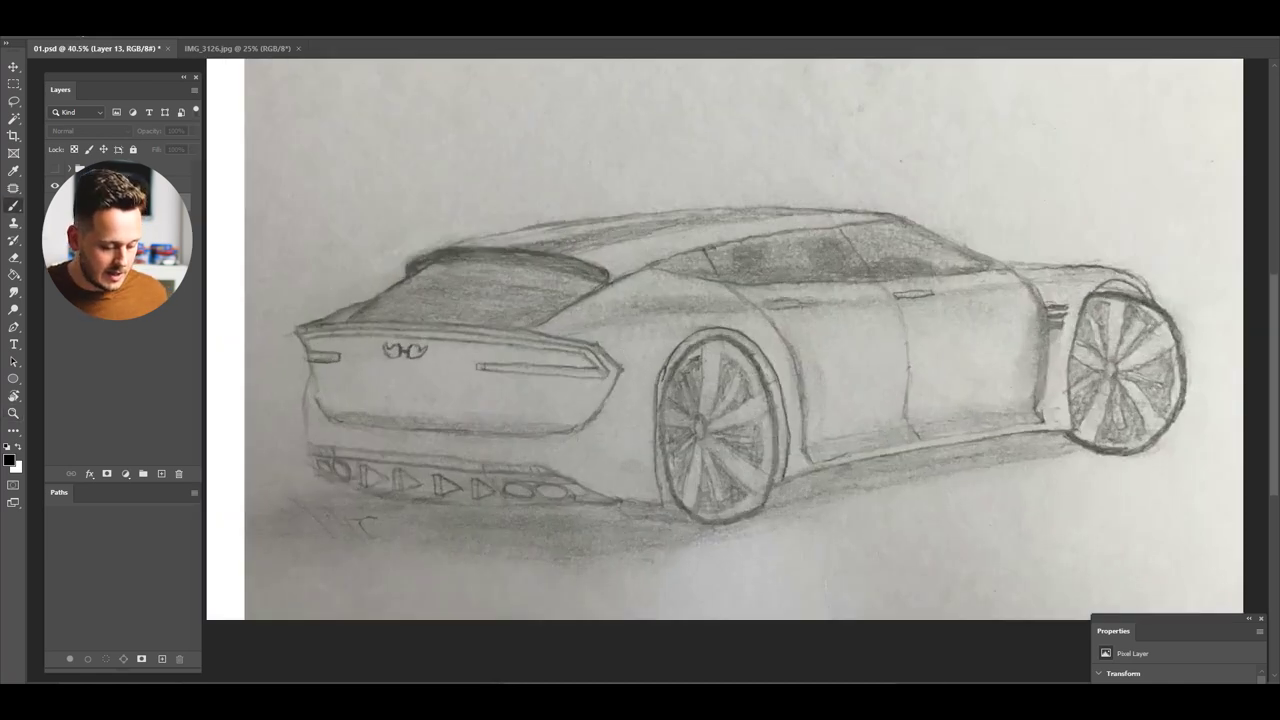
click(120, 237)
mouse_move(571, 510)
mouse_down()
mouse_move(414, 277)
mouse_move(471, 483)
mouse_move(686, 281)
mouse_move(362, 317)
mouse_move(439, 502)
mouse_move(582, 527)
mouse_move(772, 399)
mouse_move(400, 473)
mouse_up()
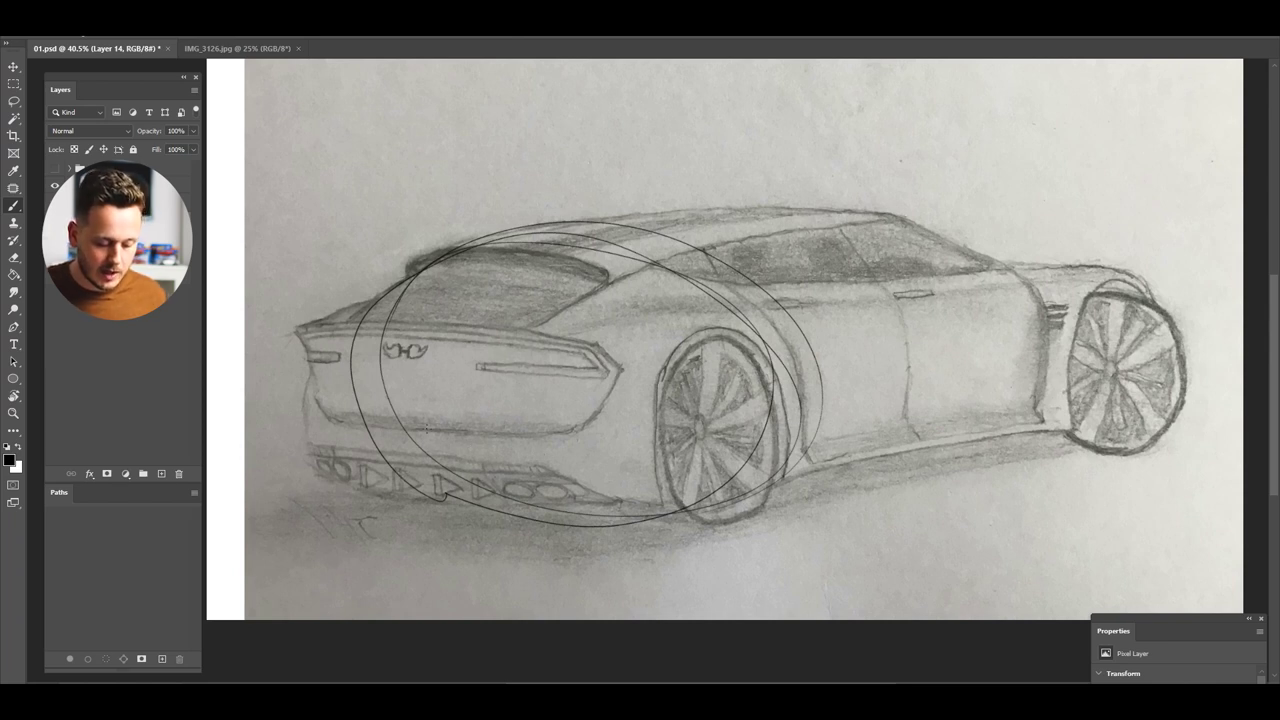
mouse_move(700, 482)
mouse_down()
mouse_move(420, 262)
mouse_move(800, 300)
mouse_move(648, 530)
mouse_up()
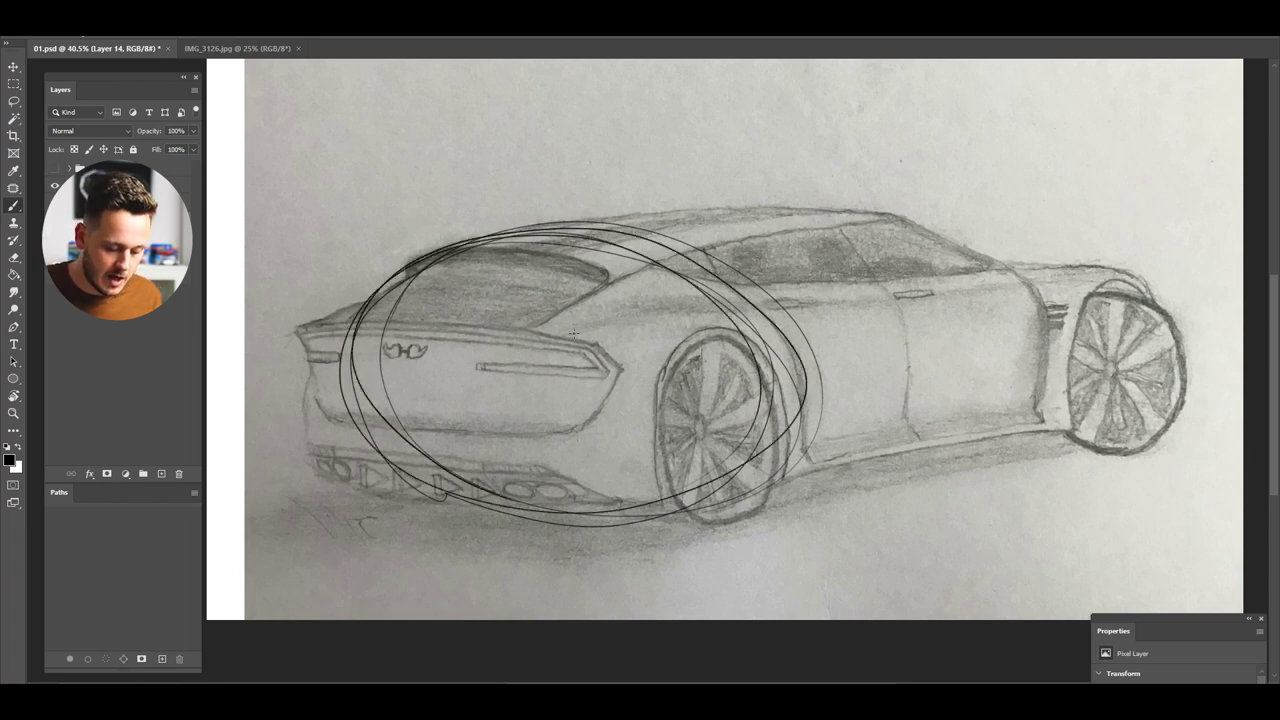
mouse_move(370, 320)
mouse_down()
mouse_move(602, 346)
mouse_move(590, 344)
mouse_move(618, 366)
mouse_up()
mouse_move(826, 283)
mouse_down()
mouse_move(870, 288)
mouse_move(864, 300)
mouse_up()
drag(772, 432, 884, 434)
mouse_move(862, 426)
mouse_down()
mouse_move(886, 434)
mouse_move(876, 444)
mouse_up()
drag(664, 251, 735, 213)
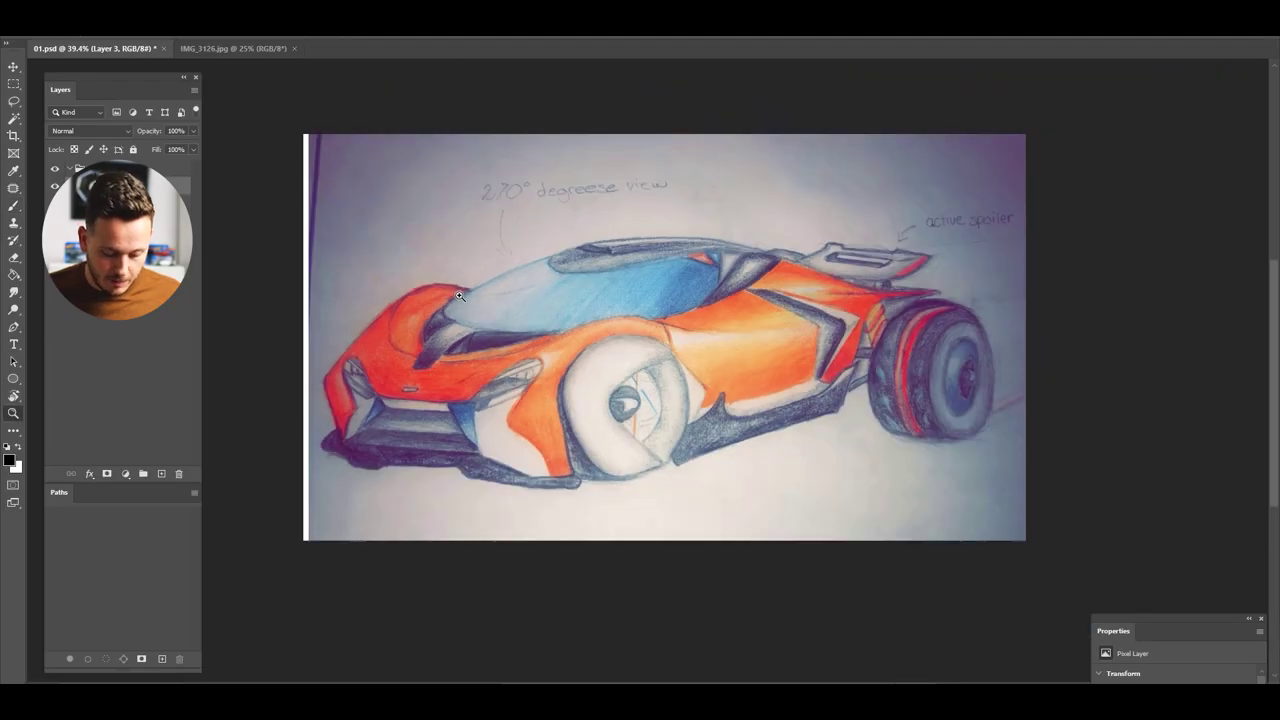
Examine the orange supercar sketch, comparing its overall proportions, the front and rear wheels and the spoiler area
drag(460, 296, 467, 291)
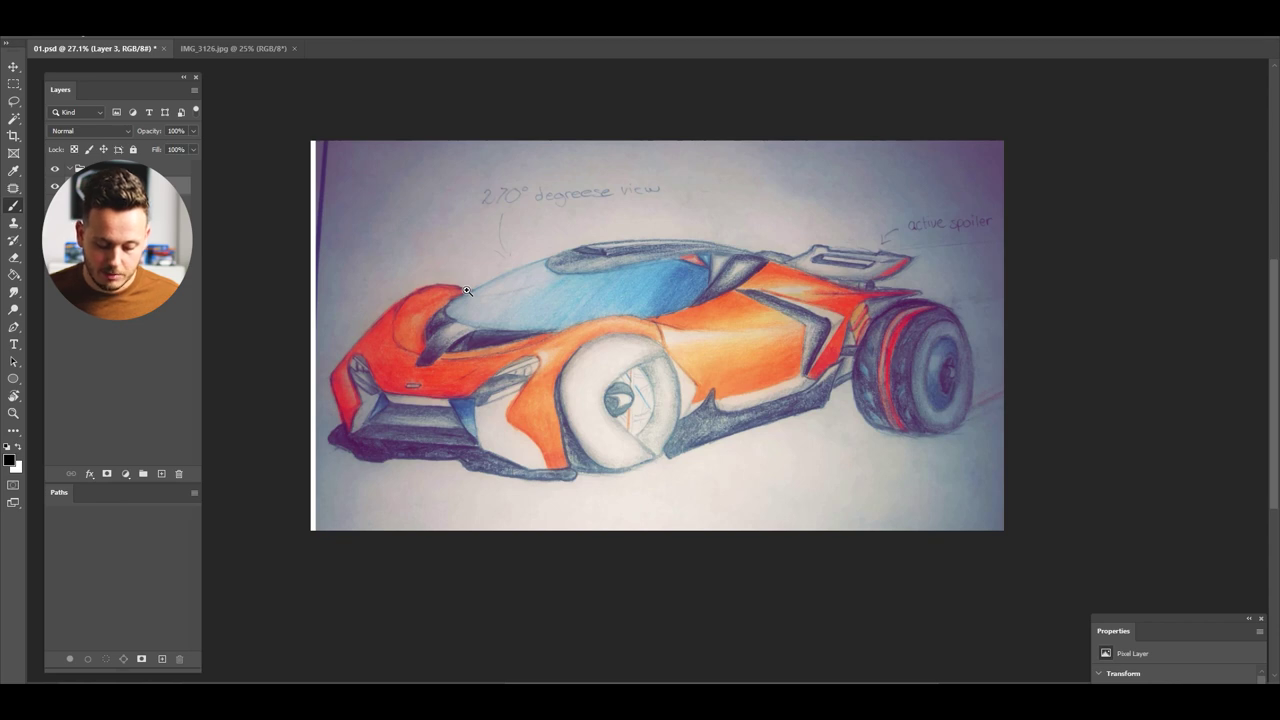
drag(874, 266, 897, 217)
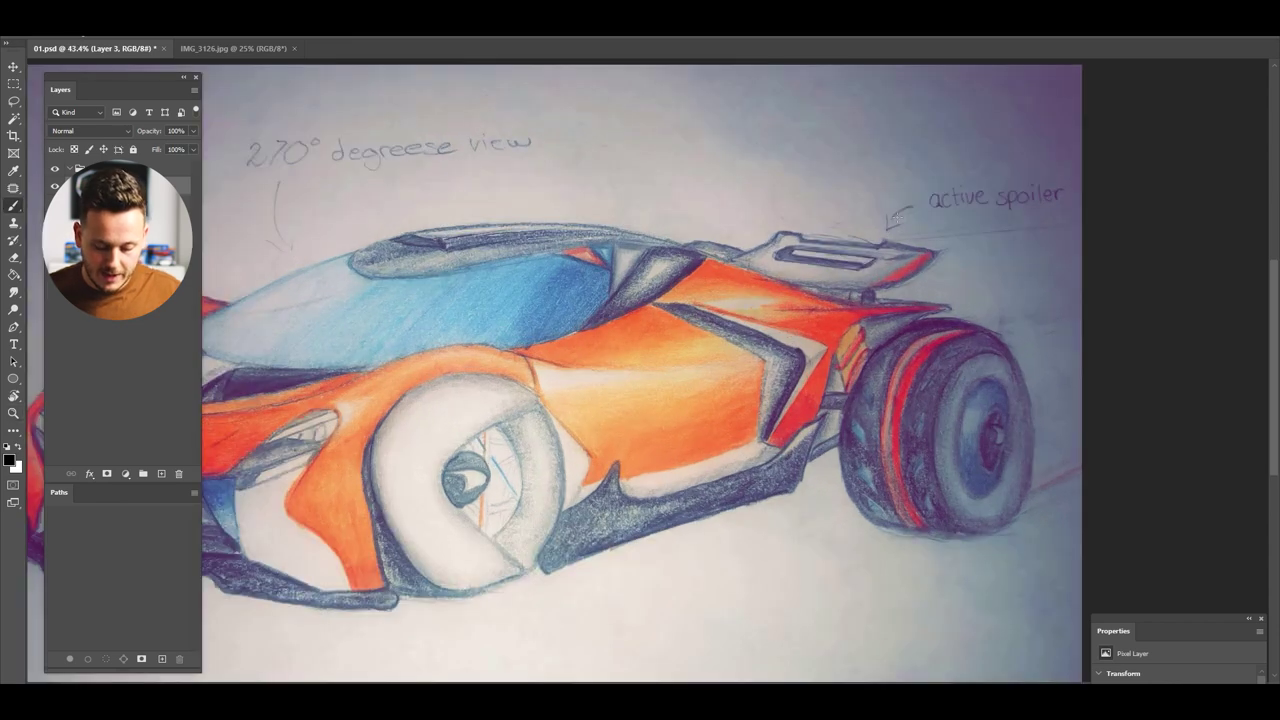
drag(802, 336, 790, 352)
drag(487, 486, 559, 457)
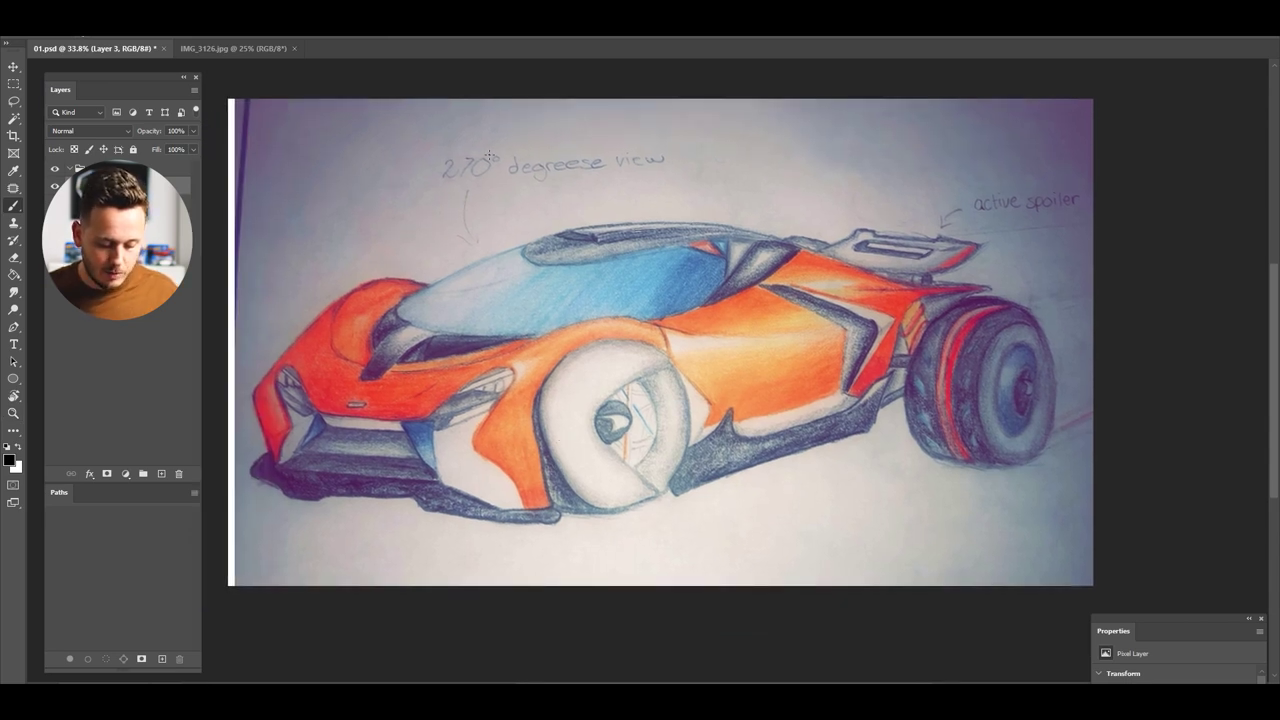
mouse_move(500, 428)
mouse_down()
mouse_move(453, 440)
mouse_move(488, 446)
mouse_up()
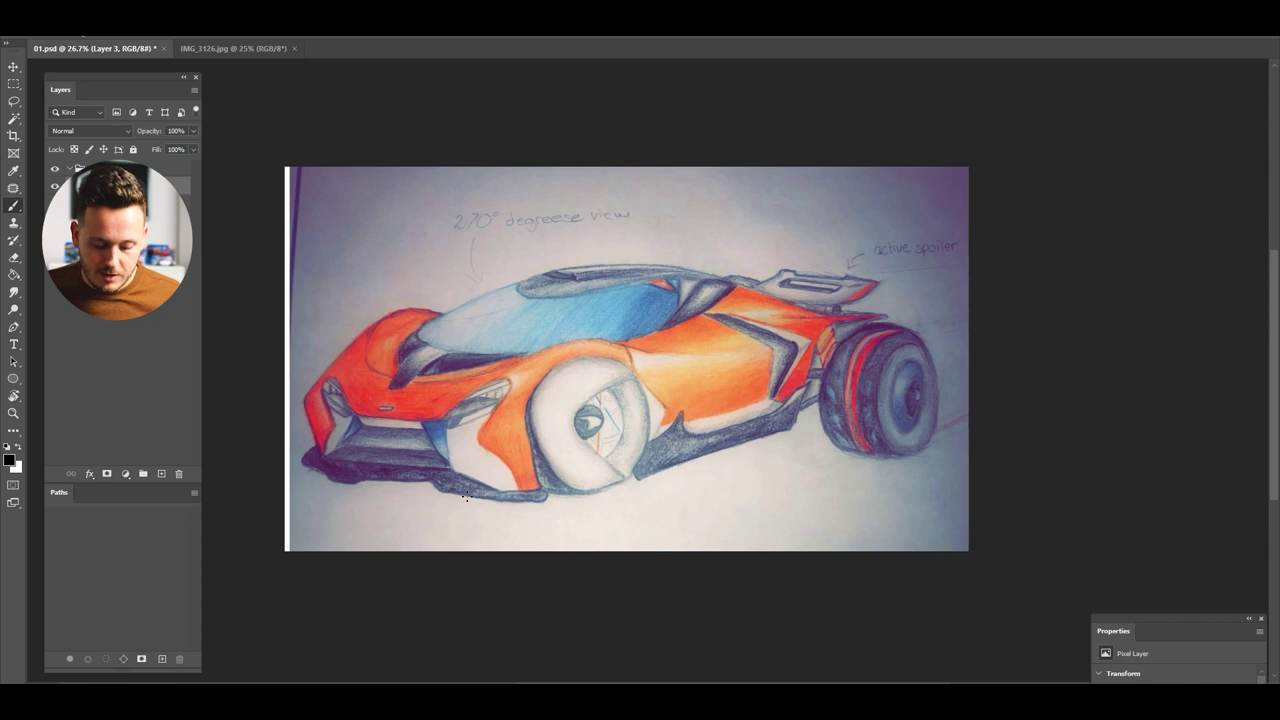
drag(496, 320, 503, 320)
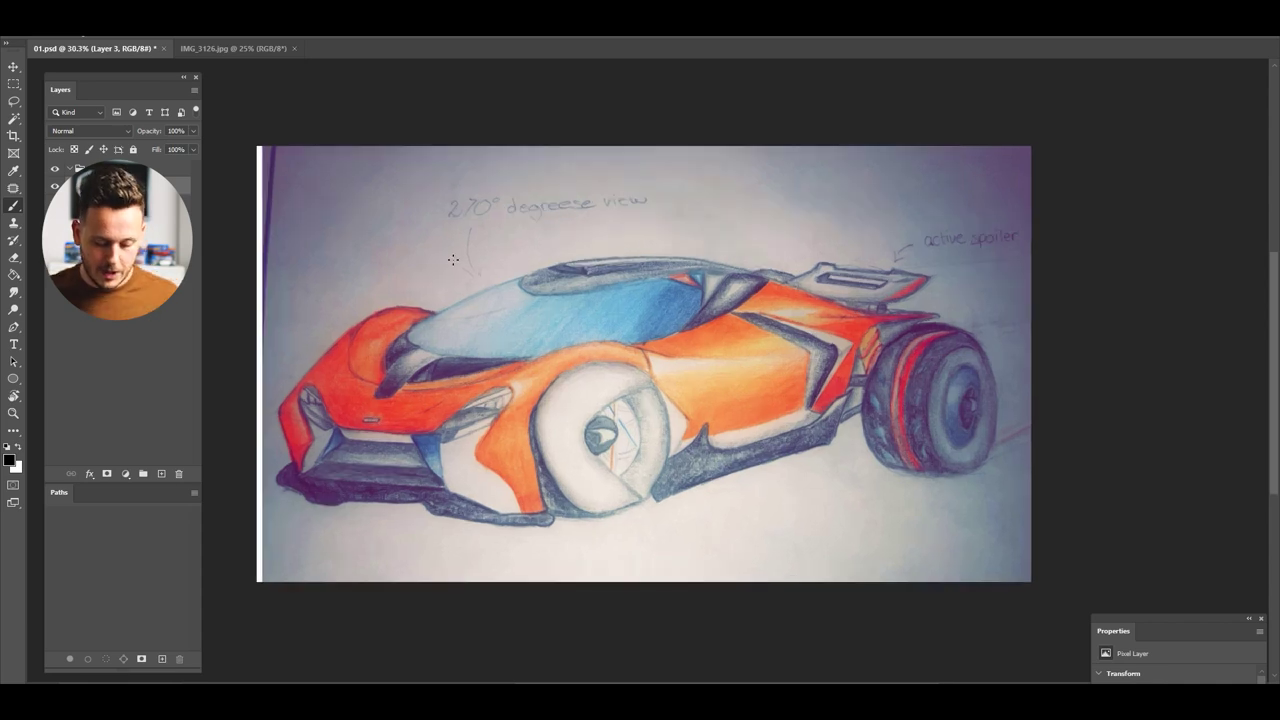
scroll(435, 351, up, 1)
Flip the orange supercar sketch layer horizontally
key(ctrl+t)
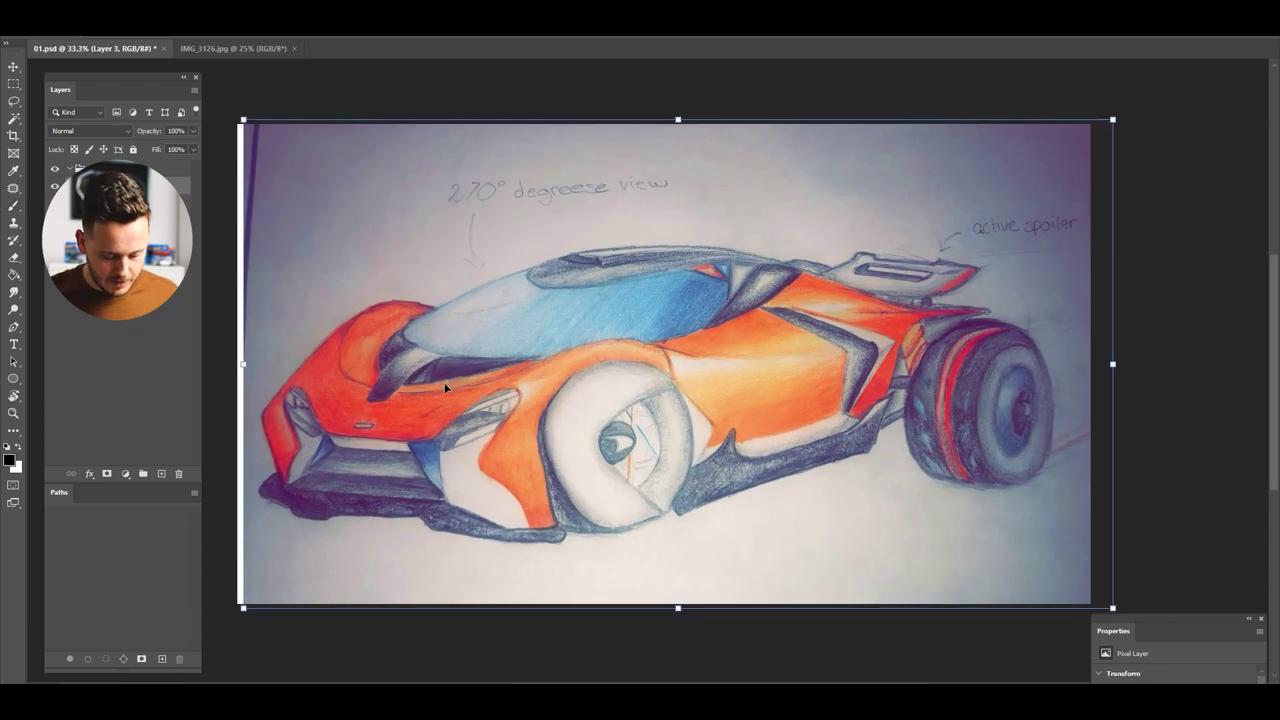
right_click(446, 389)
click(484, 631)
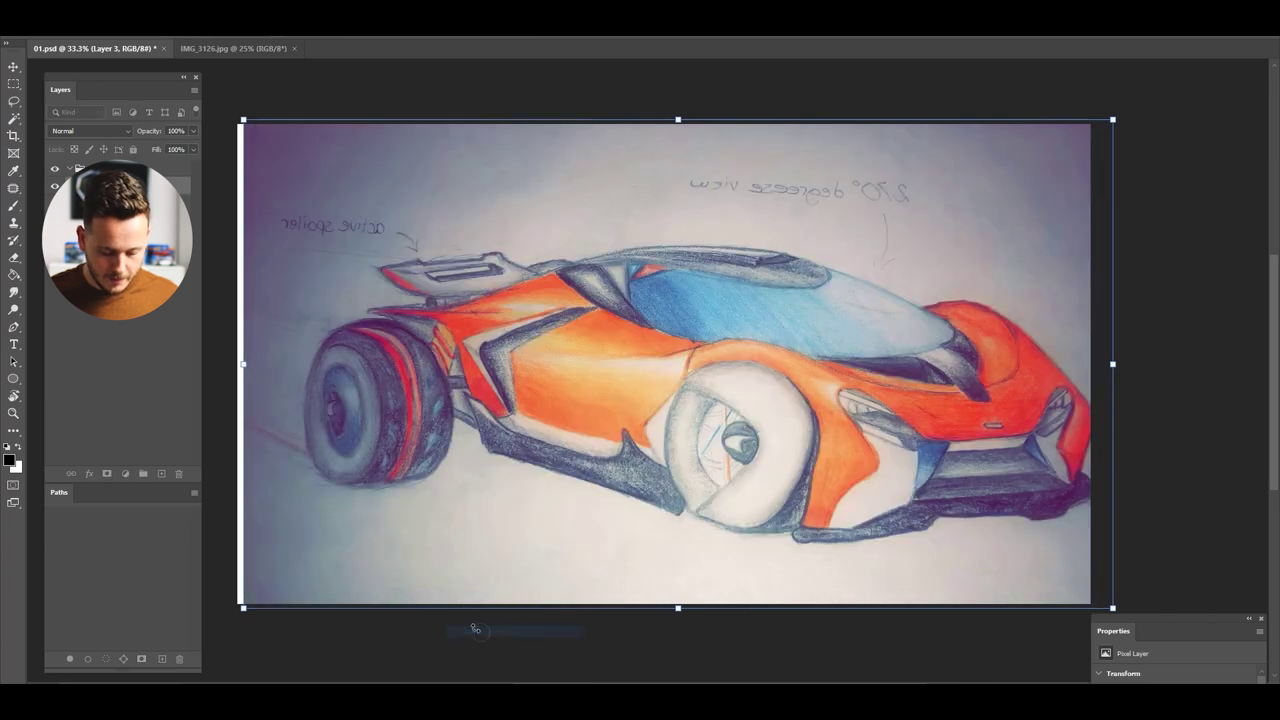
key(Return)
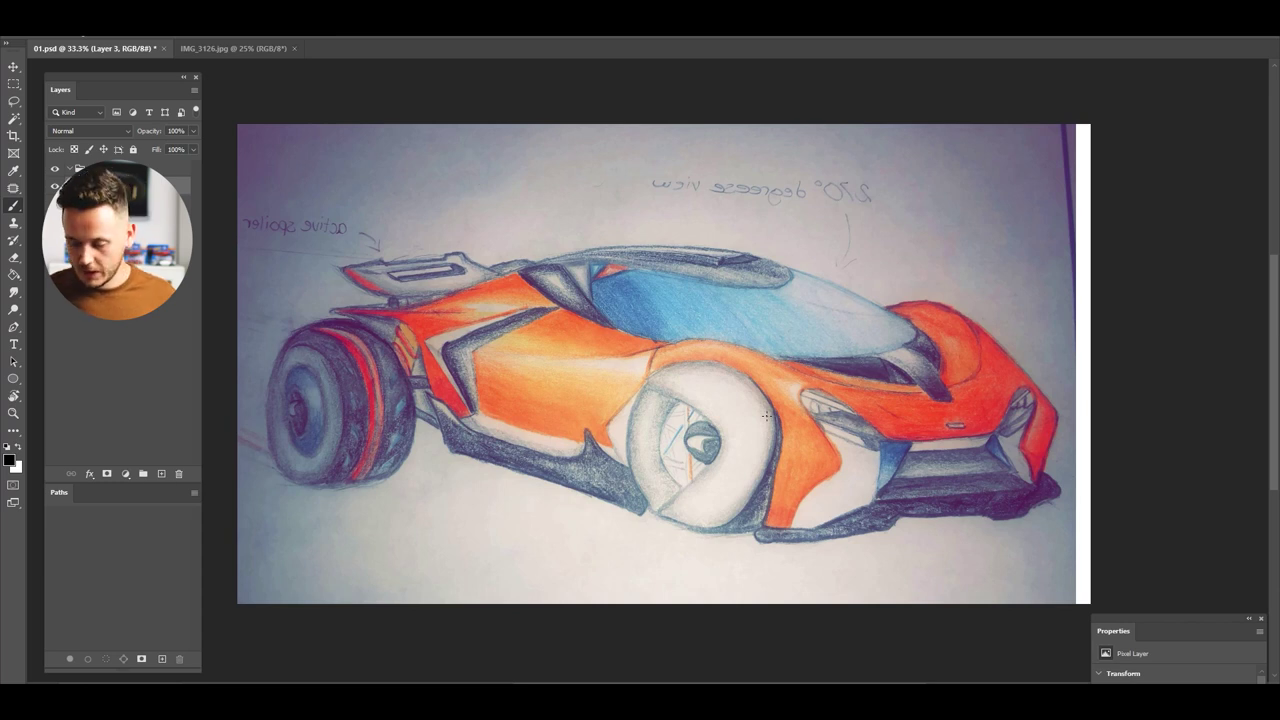
Duplicate the mirrored sketch layer and scale the sketch down to leave a white margin on the canvas
key(ctrl+j)
key(ctrl+t)
drag(207, 121, 263, 206)
mouse_move(396, 427)
mouse_down()
mouse_move(426, 437)
mouse_move(381, 430)
mouse_up()
key(Return)
key(alt+[)
key(g)
key(x)
key(Delete)
Select the car's front section from the front wheel forward, stretch it outward and skew it upward at the nose
key(m)
drag(990, 207, 594, 537)
key(ctrl+t)
drag(990, 372, 1024, 348)
key(Return)
key(ctrl+d)
Select the area around the roof and rear spoiler and stretch it upward with a slight skew toward the front
drag(829, 171, 269, 310)
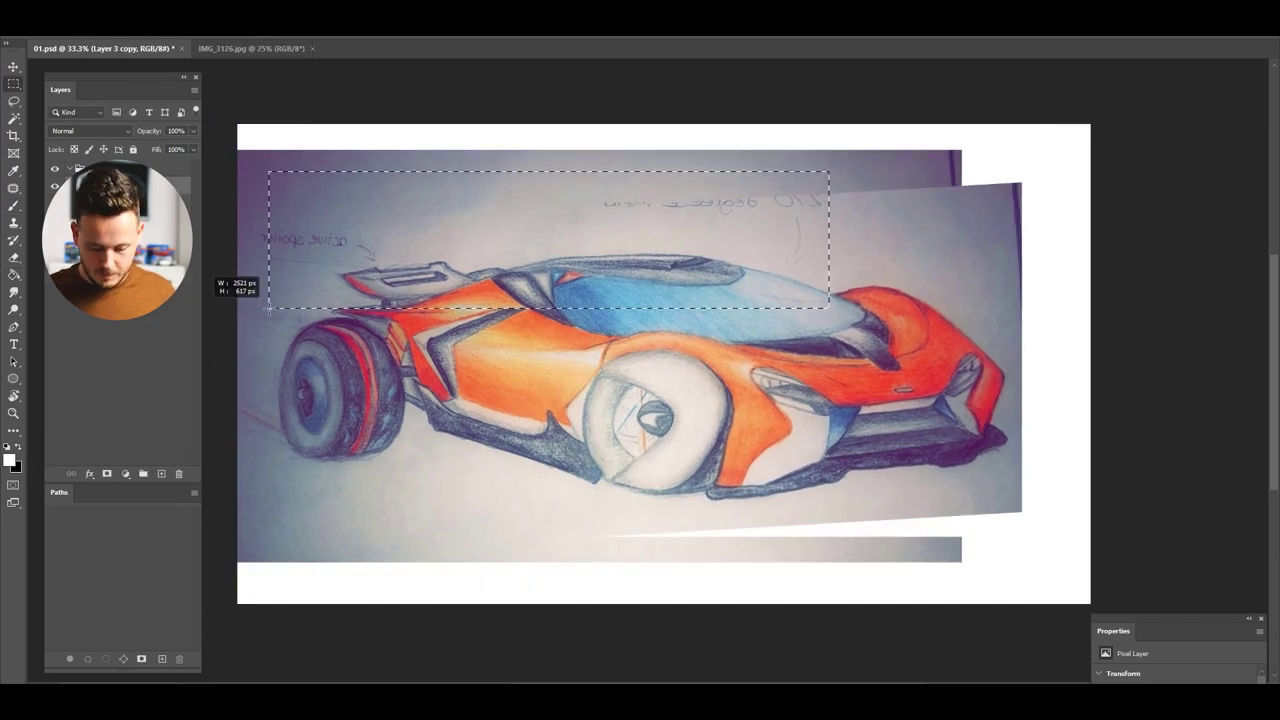
key(ctrl+t)
drag(548, 172, 560, 150)
key(Return)
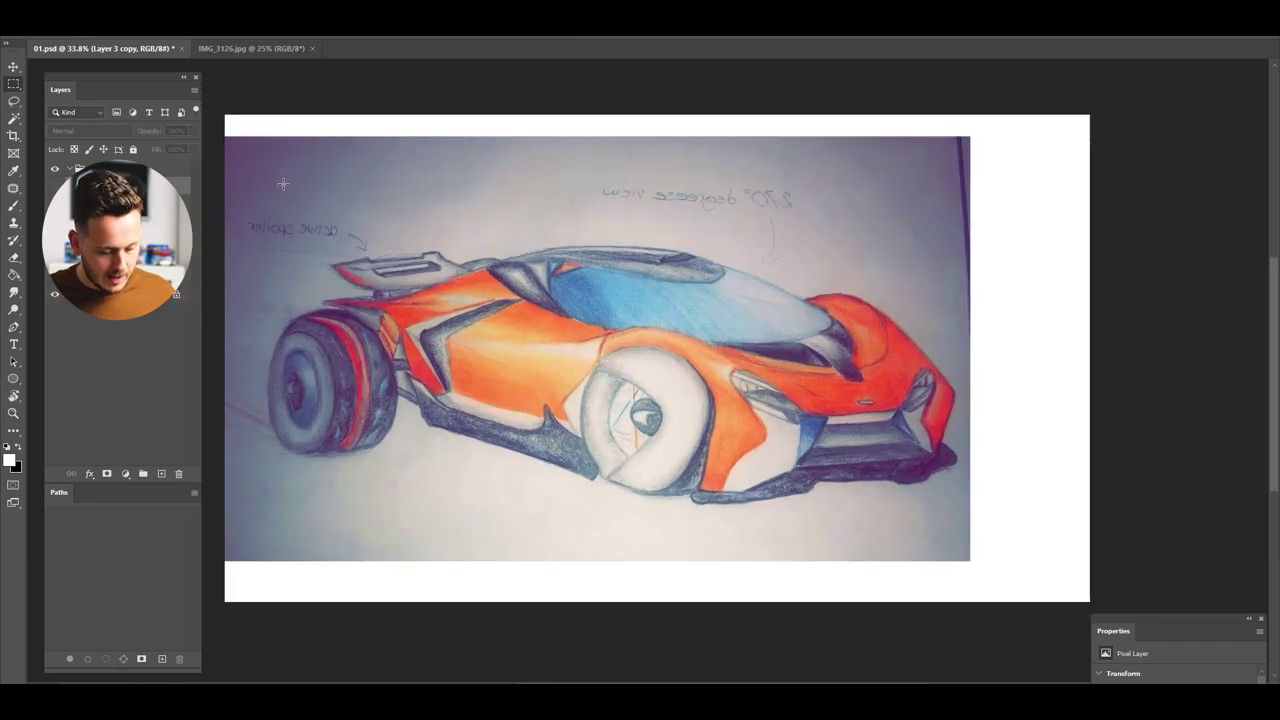
Compare the reshaped copy with the sketch beneath it by toggling the copy's visibility
click(55, 186)
click(55, 186)
click(55, 186)
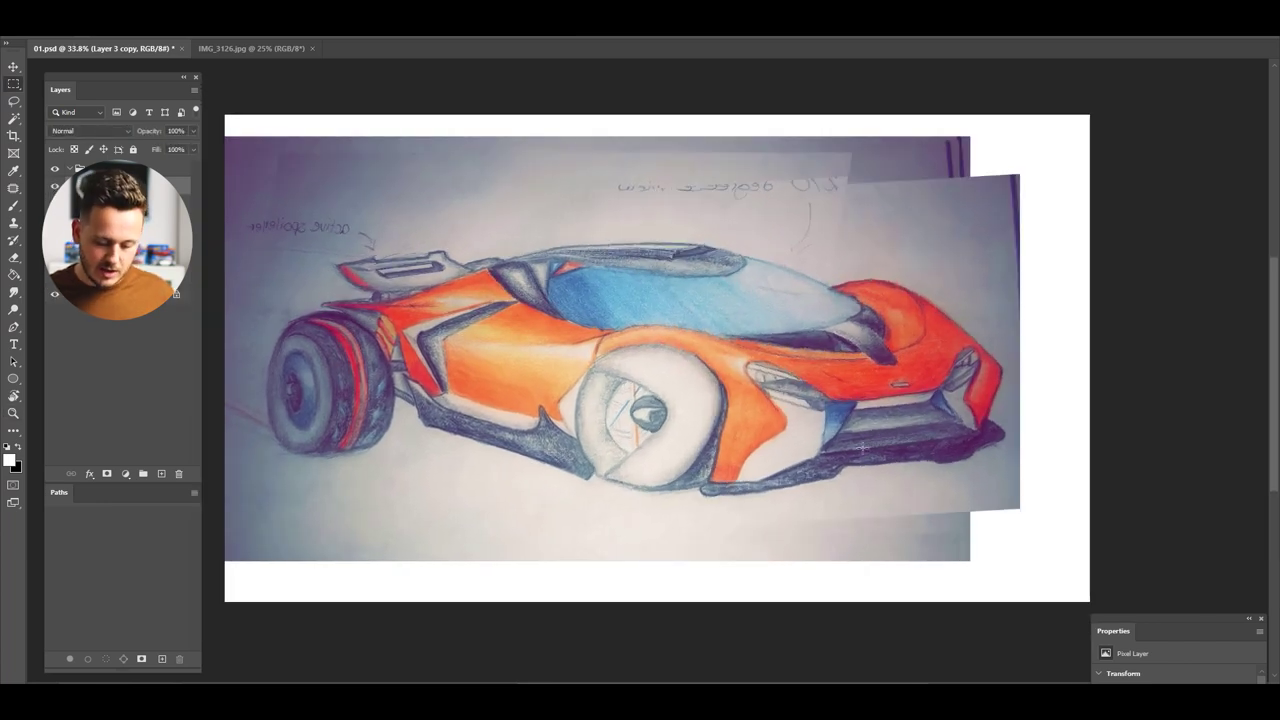
Fade the reshaped sketch beneath a new layer and choose the pencil thick 6 brush with black as the colour
click(107, 474)
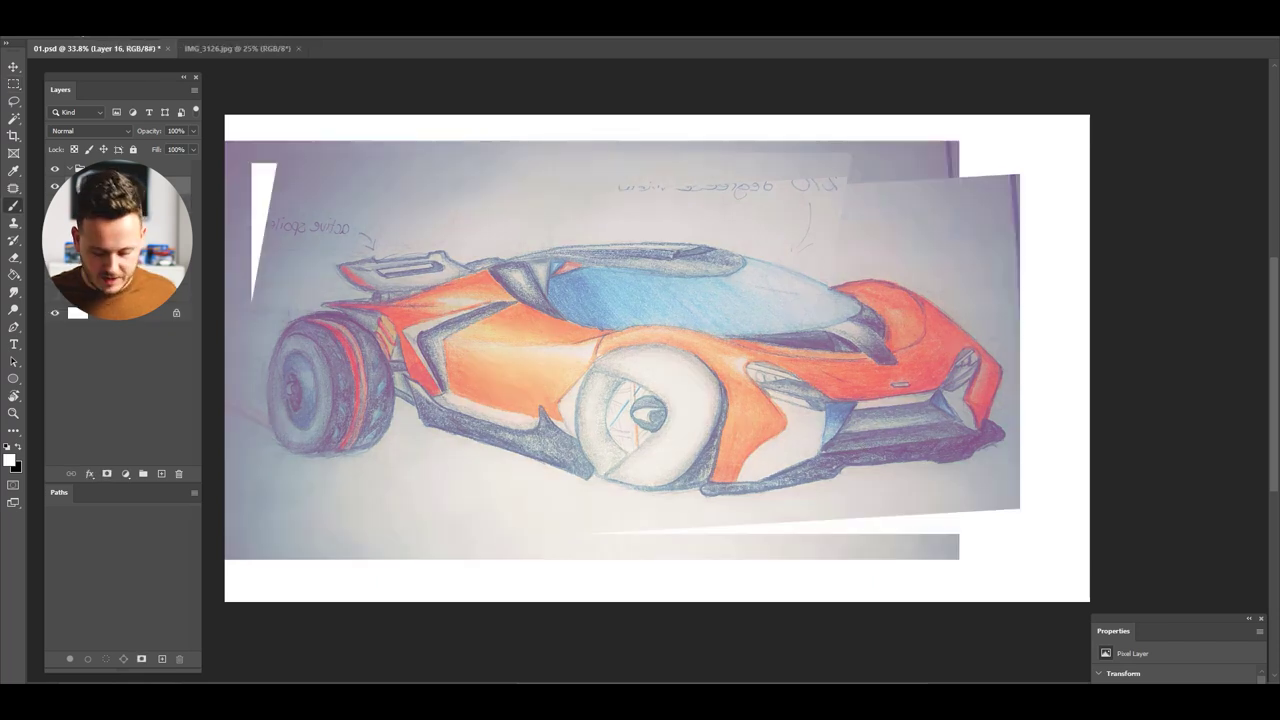
key(x)
right_click(585, 343)
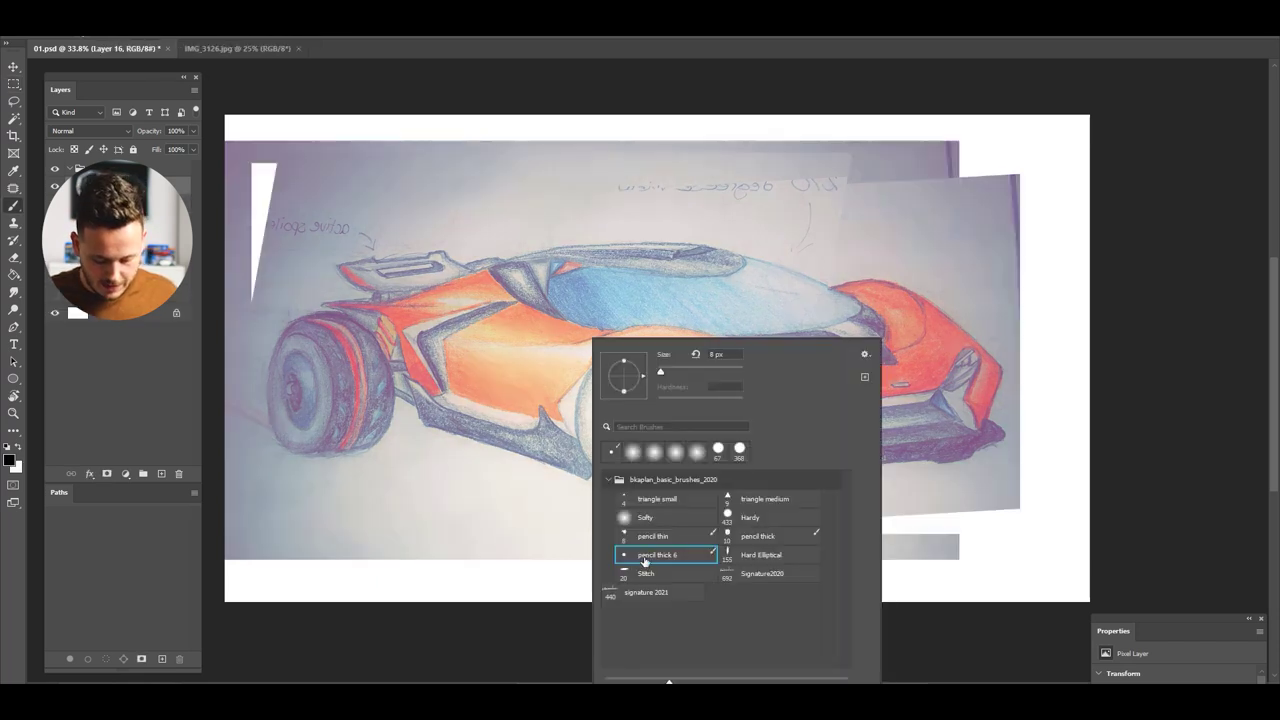
key(Return)
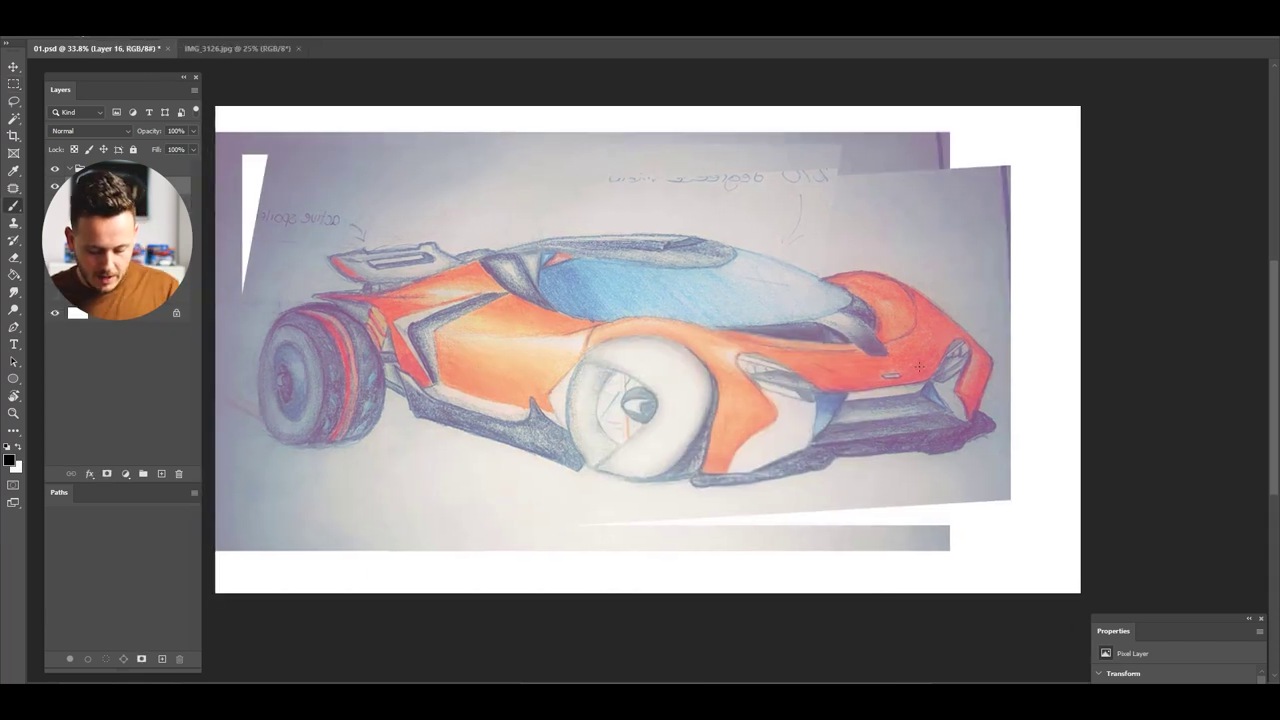
Draw perspective guide lines from the nose through the front wheel and along the body side, plus a near-vertical axis through the wheel centre
drag(900, 370, 500, 413)
drag(1010, 362, 560, 402)
drag(690, 318, 218, 356)
drag(598, 326, 262, 366)
drag(615, 313, 641, 516)
Draw the front wheel as a heavy ellipse centred on the crossing guide lines
drag(611, 409, 675, 343)
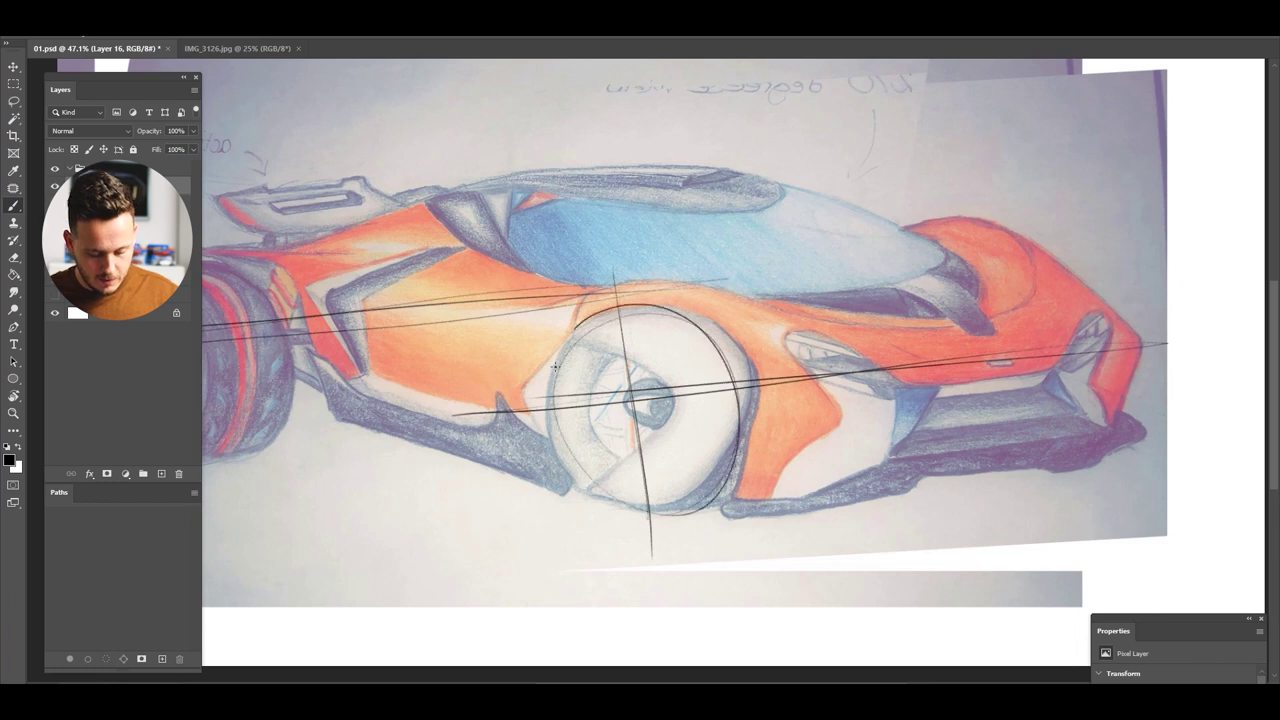
key(ctrl)
mouse_move(597, 437)
mouse_down()
mouse_move(604, 510)
mouse_move(730, 400)
mouse_move(620, 310)
mouse_move(548, 470)
mouse_up()
Draw ellipses for the rear tyre's outer face and inner edge, and add a hub with V-shaped spokes to the front wheel
drag(727, 434, 419, 457)
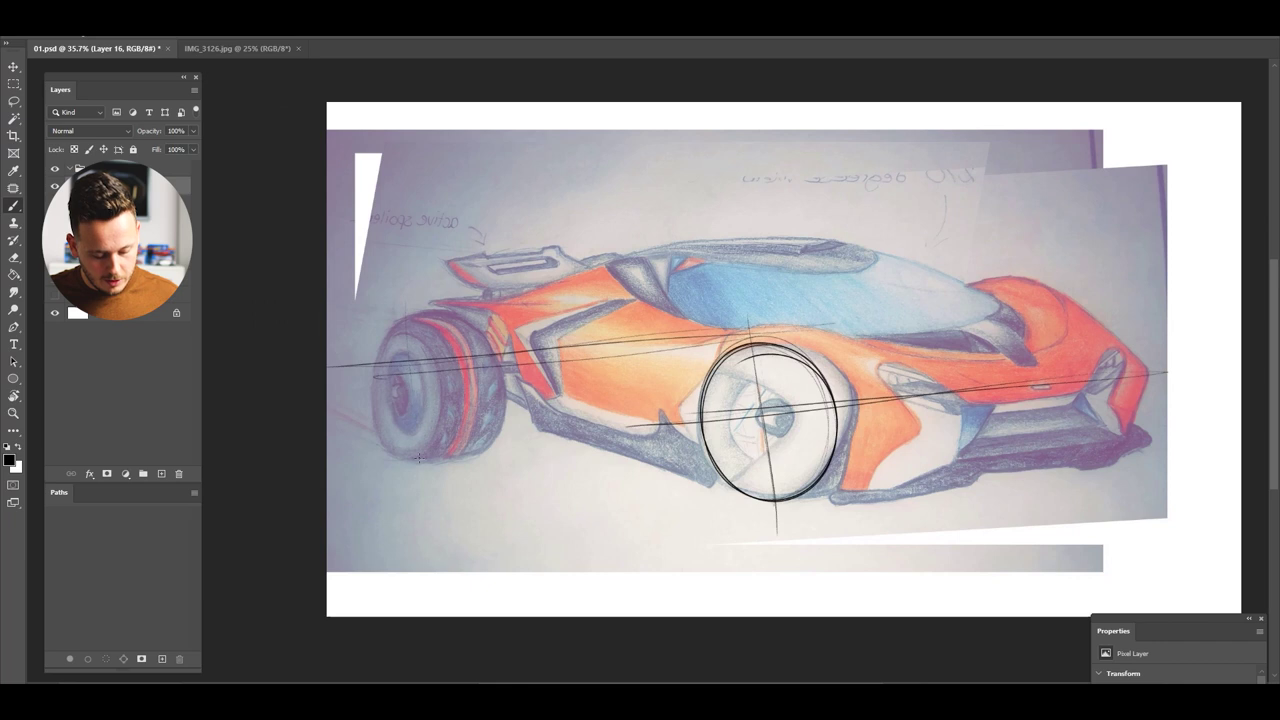
drag(370, 362, 424, 467)
drag(387, 321, 378, 440)
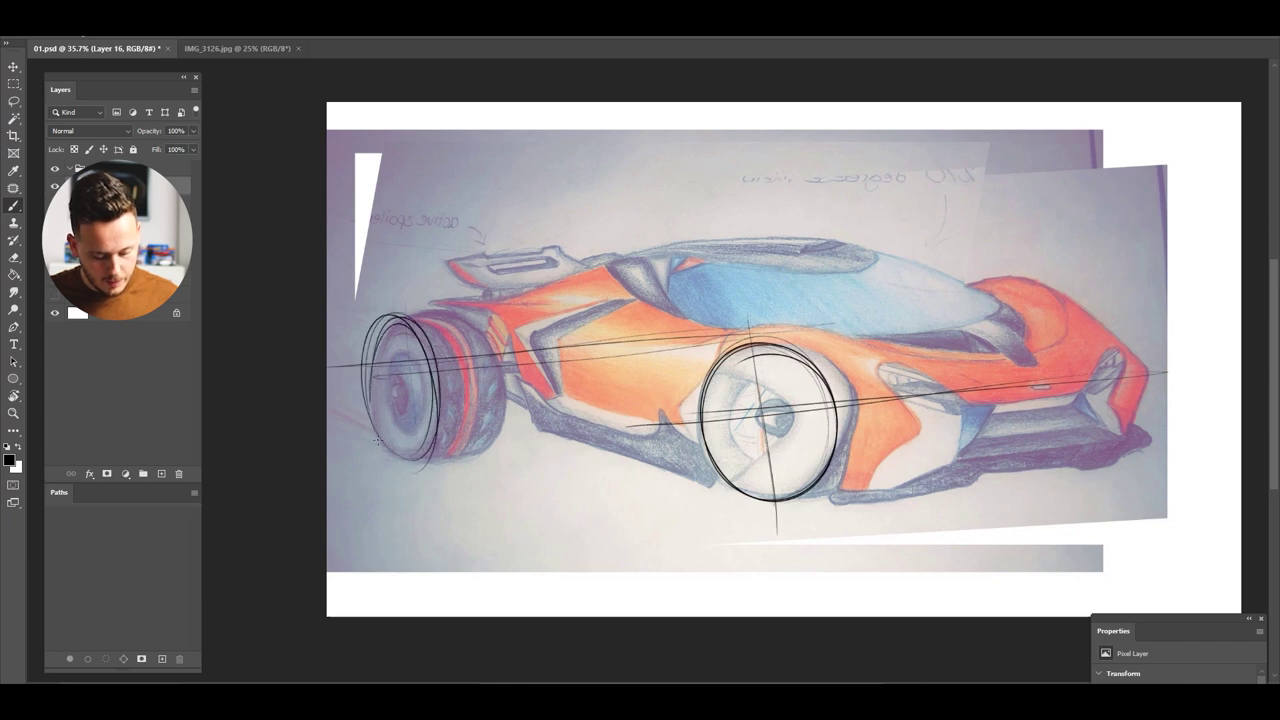
drag(480, 451, 511, 380)
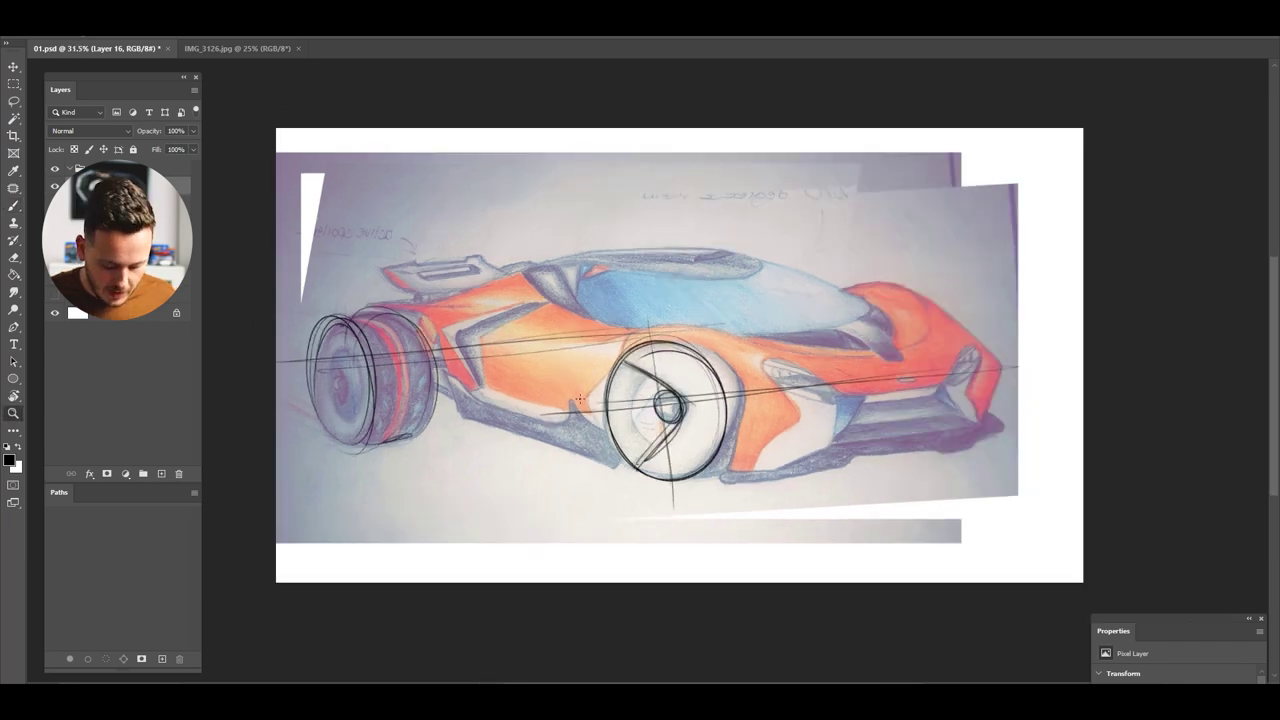
Outline the near headlight and continue its lower edge into a boomerang-shaped line down the orange bumper panel
drag(773, 400, 872, 433)
drag(785, 407, 571, 334)
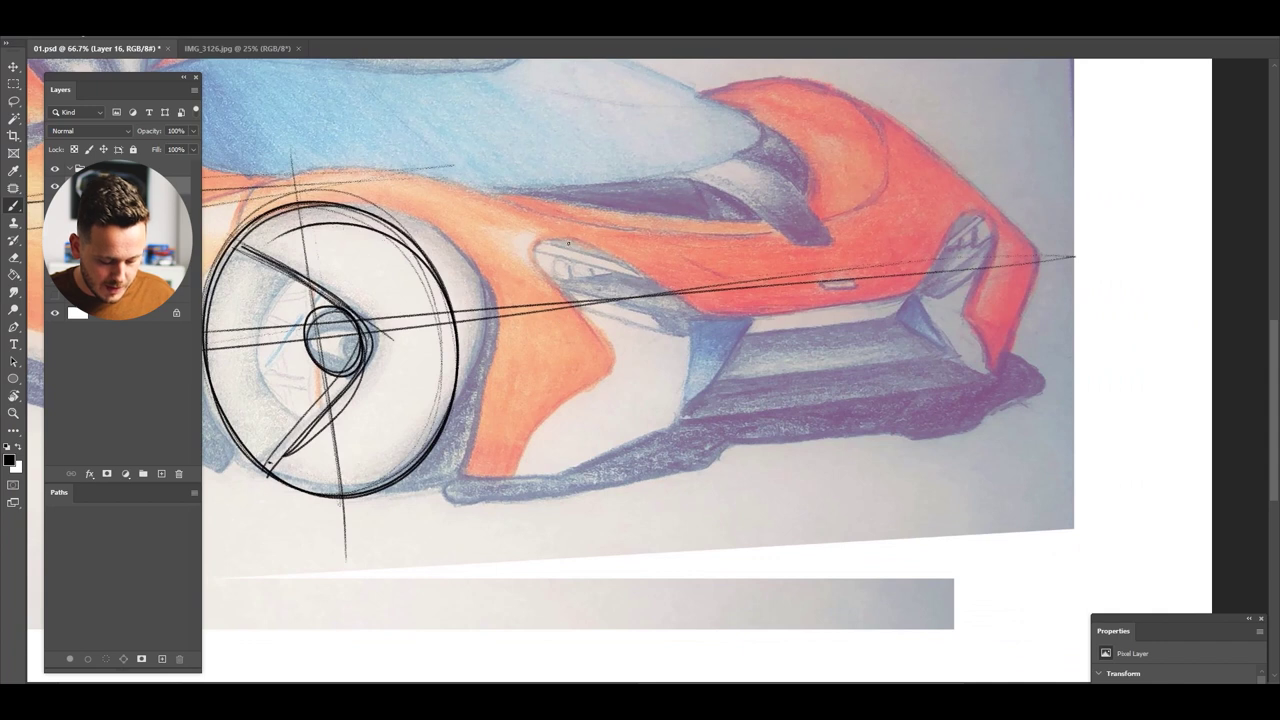
drag(564, 237, 613, 343)
drag(538, 257, 620, 346)
mouse_move(538, 272)
mouse_down()
mouse_move(558, 292)
mouse_move(515, 472)
mouse_up()
mouse_move(519, 464)
mouse_down()
mouse_move(554, 428)
mouse_move(564, 241)
mouse_move(745, 328)
mouse_up()
drag(575, 242, 712, 308)
mouse_move(574, 236)
mouse_down()
mouse_move(538, 290)
mouse_move(632, 360)
mouse_move(497, 489)
mouse_up()
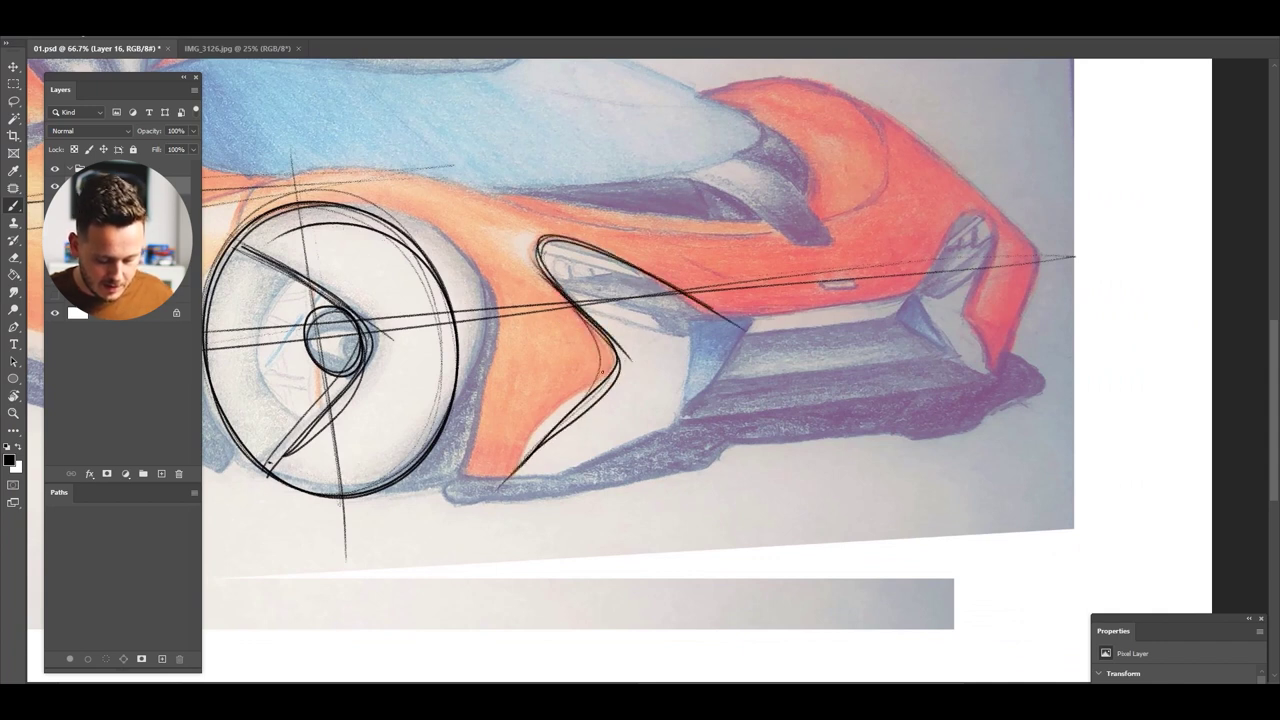
Extend the near headlight's upper line inward to the corner of the front grille with a flatter end
scroll(388, 306, down, 5)
scroll(388, 306, up, 3)
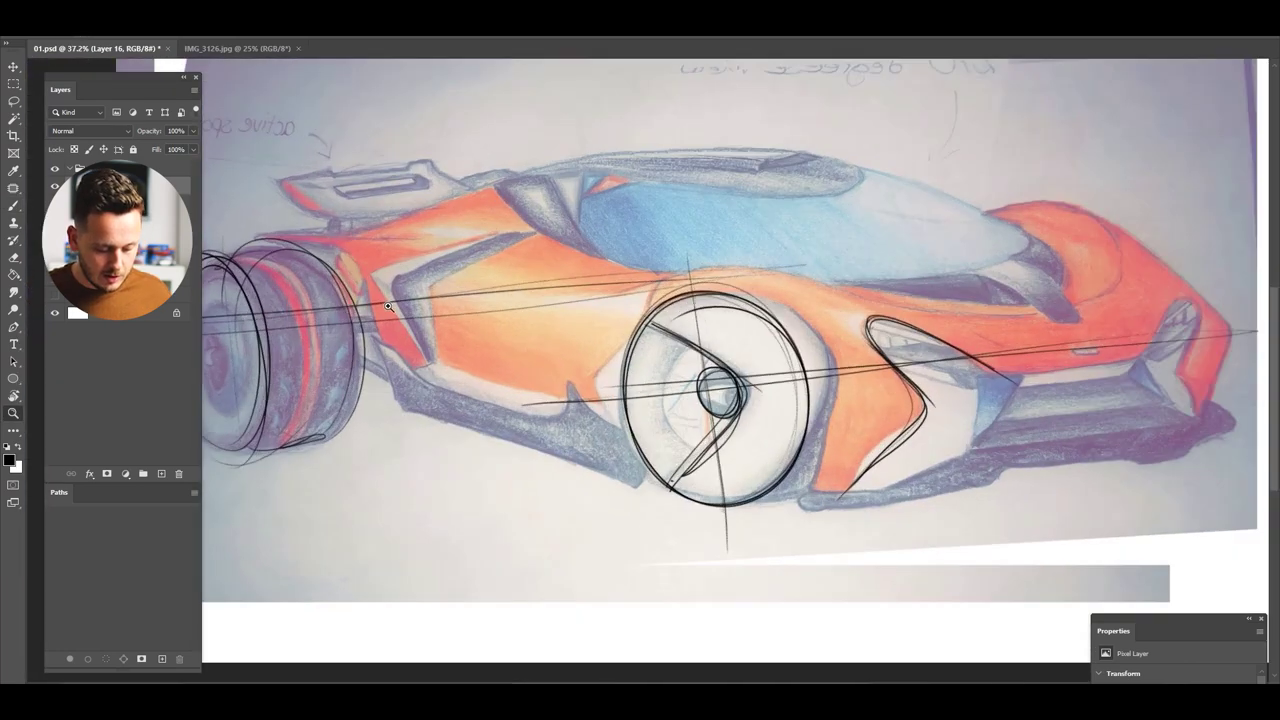
scroll(553, 281, up, 2)
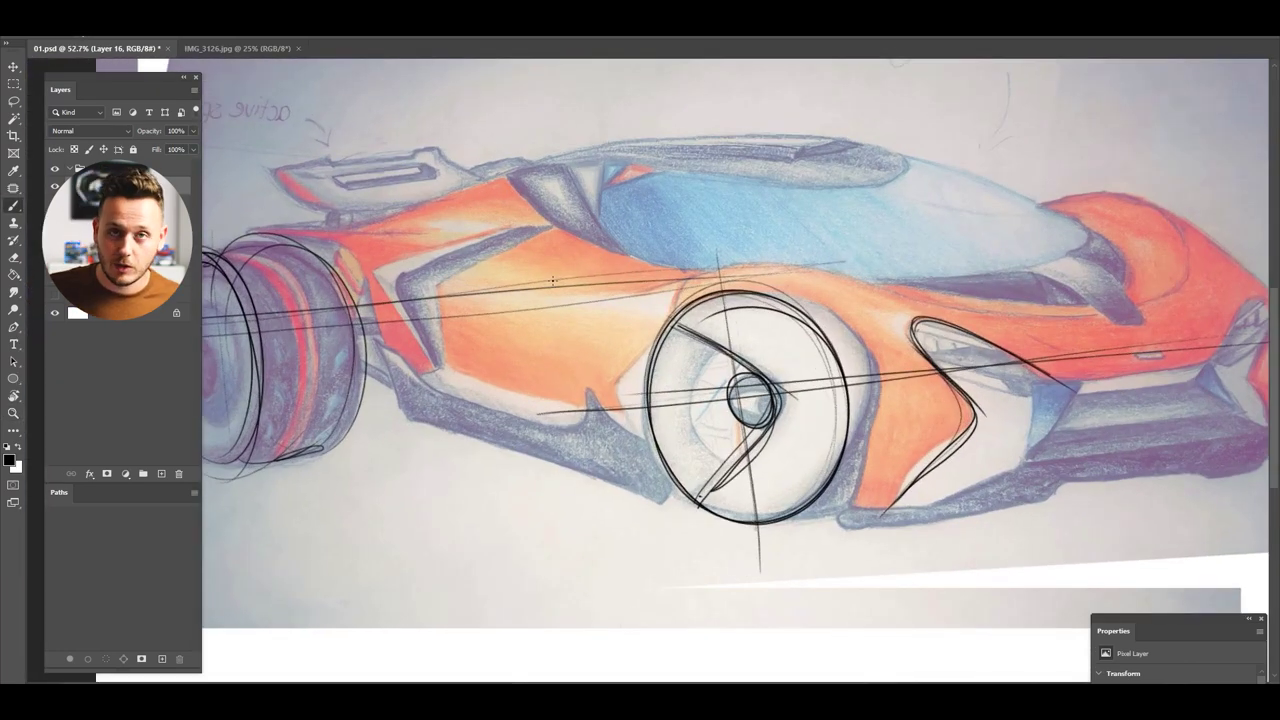
mouse_move(922, 363)
mouse_down()
mouse_move(672, 318)
mouse_move(721, 386)
mouse_move(643, 456)
mouse_up()
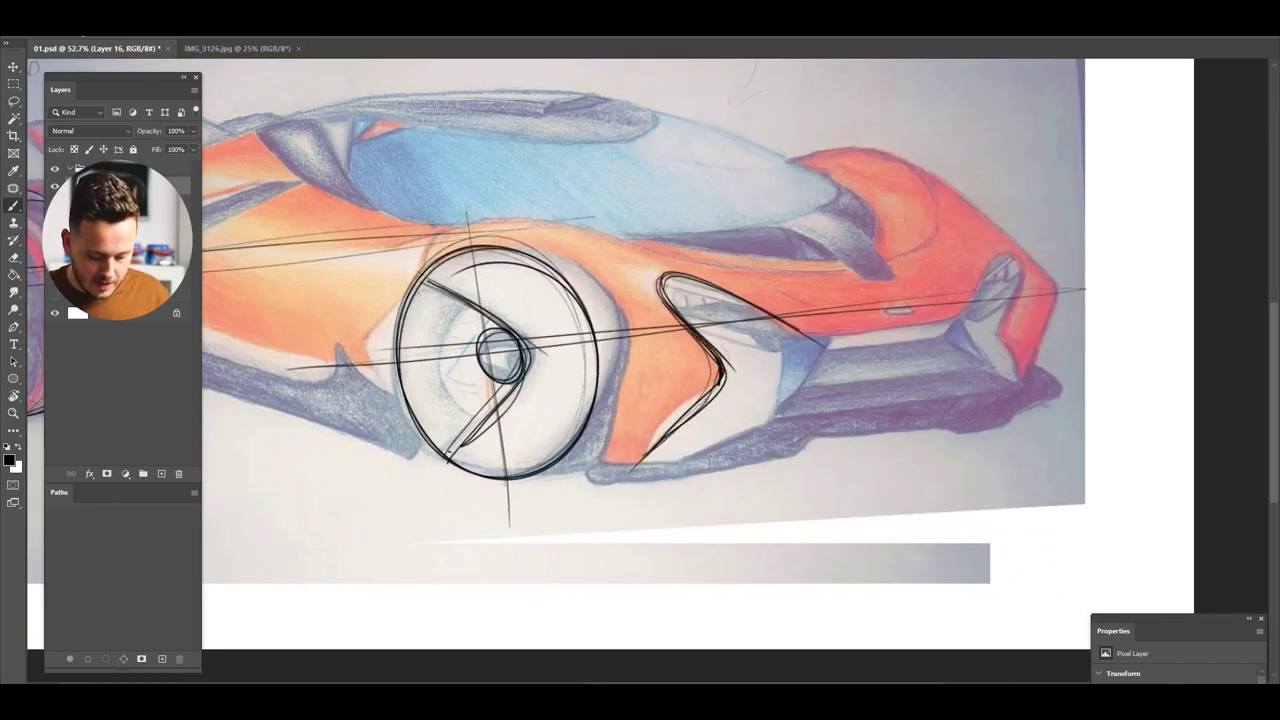
drag(740, 302, 834, 340)
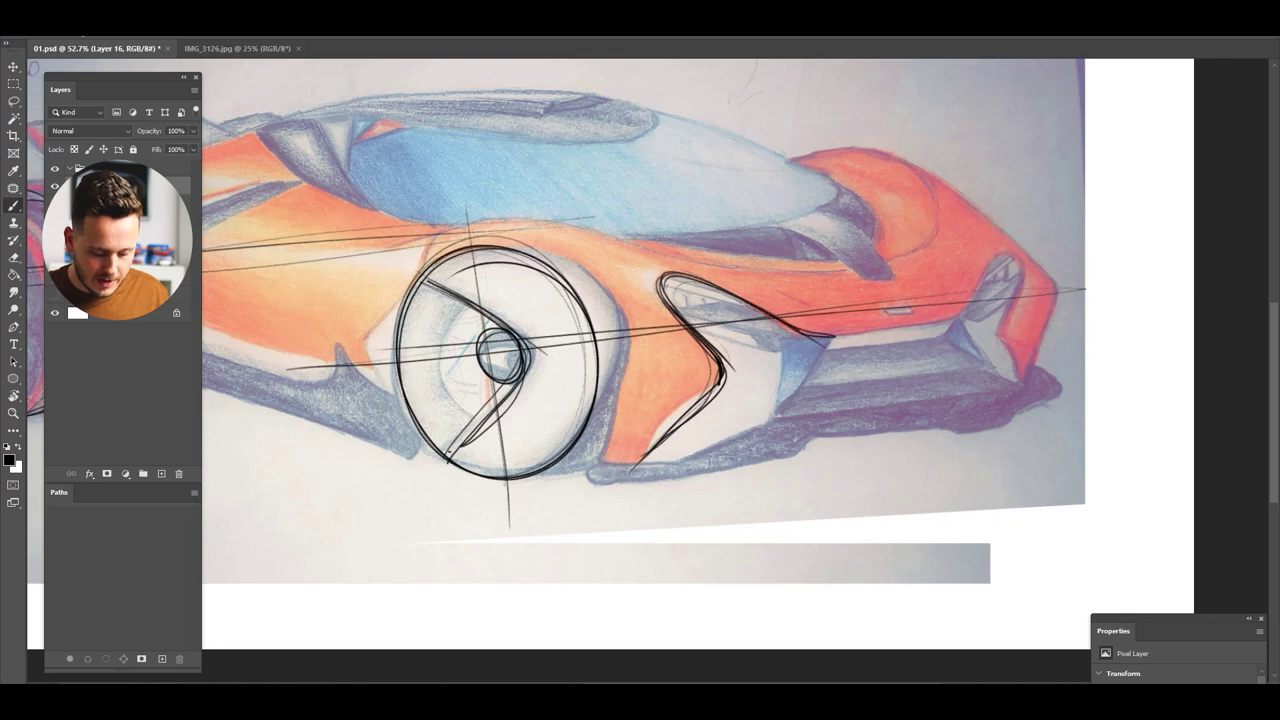
Try a sharp angular outline for the chevron vent ahead of the rear wheel and undo its strokes
drag(520, 444, 744, 424)
mouse_move(350, 204)
mouse_down()
mouse_move(424, 320)
mouse_move(352, 203)
mouse_up()
drag(512, 150, 352, 205)
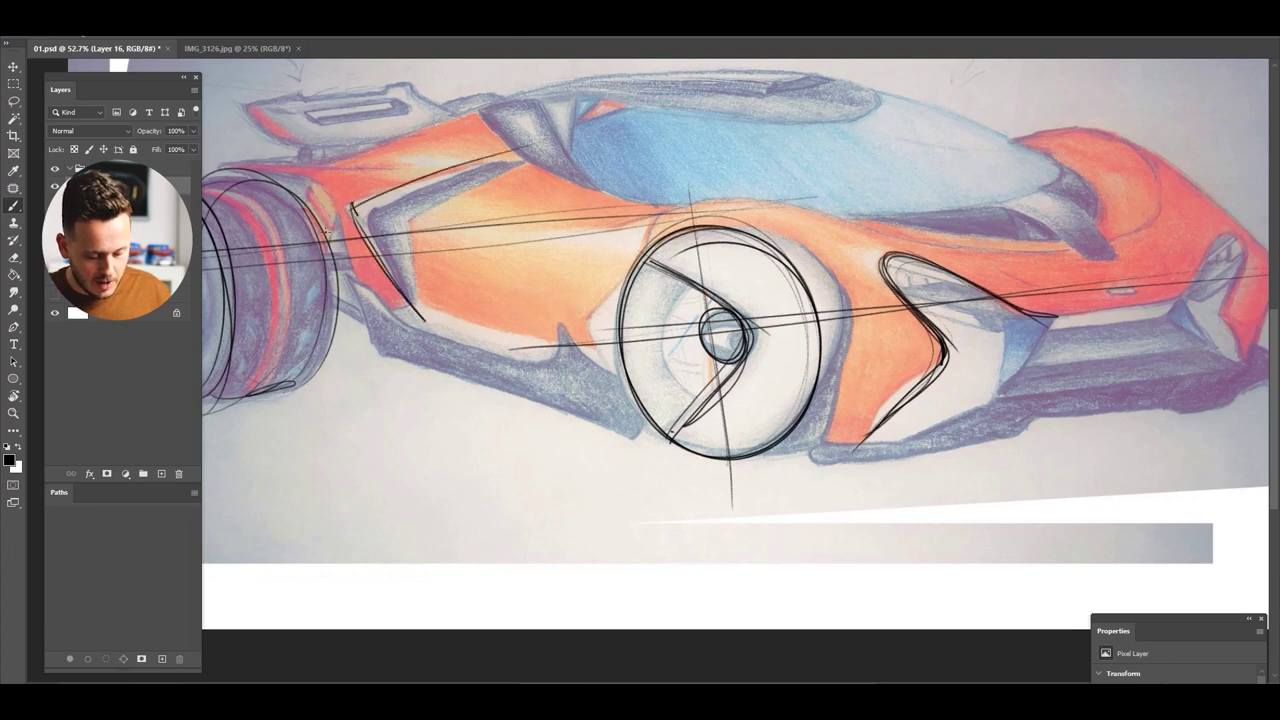
drag(518, 150, 413, 218)
key(e)
key(ctrl+z)
key(ctrl+z)
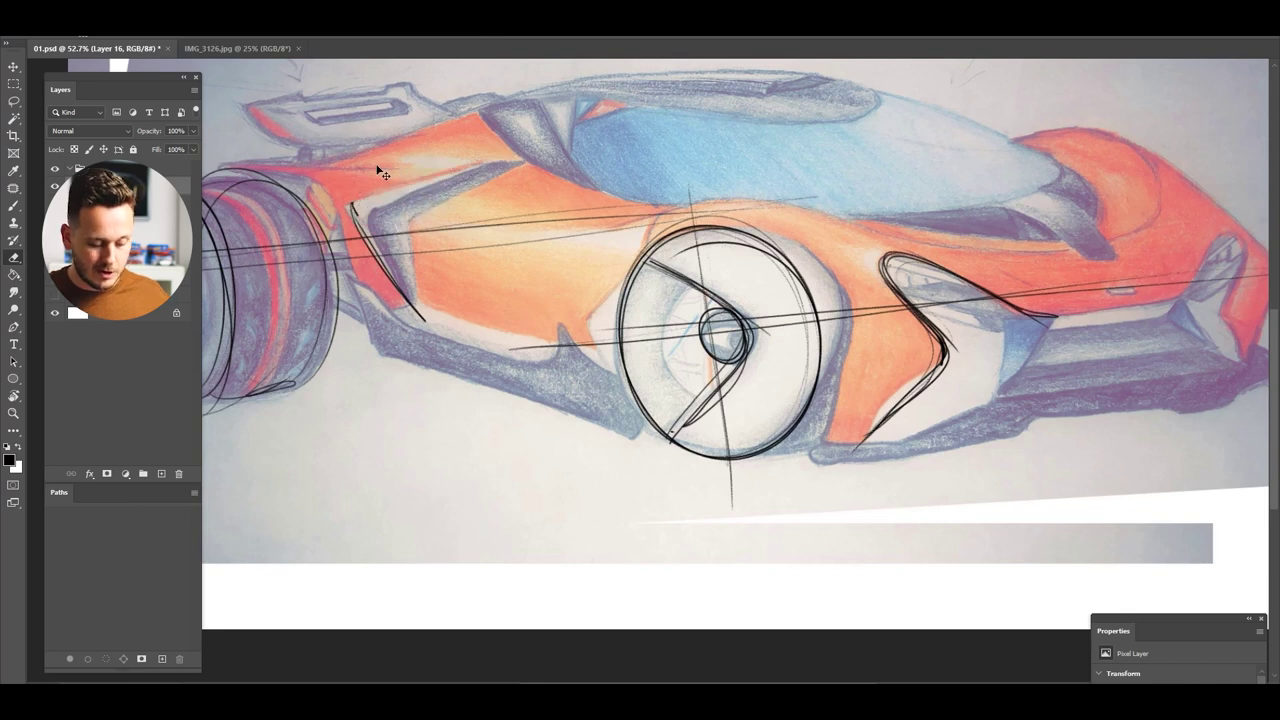
key(ctrl+z)
Redraw the vent ahead of the rear wheel as a curved boomerang and fill it with hatching
key(b)
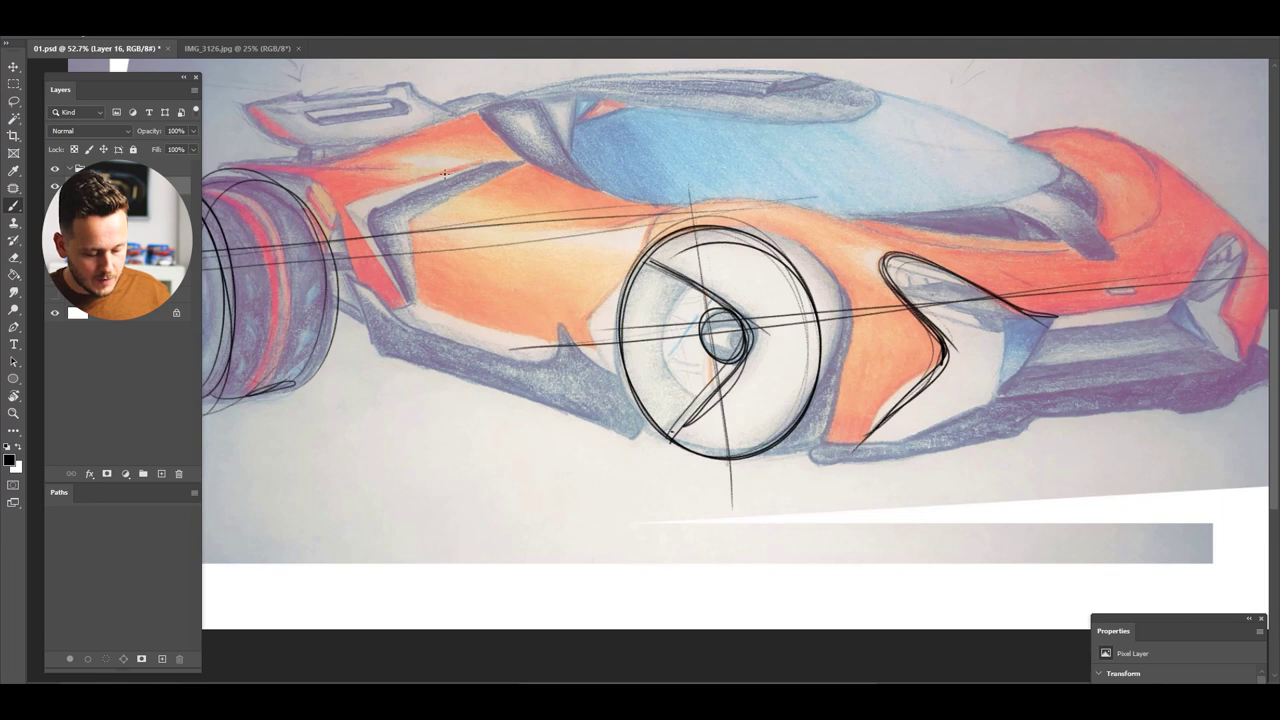
mouse_move(491, 157)
mouse_down()
mouse_move(425, 335)
mouse_move(398, 188)
mouse_move(523, 148)
mouse_up()
mouse_move(511, 155)
mouse_down()
mouse_move(486, 167)
mouse_move(431, 337)
mouse_up()
mouse_move(466, 168)
mouse_down()
mouse_move(402, 206)
mouse_move(366, 248)
mouse_move(372, 294)
mouse_up()
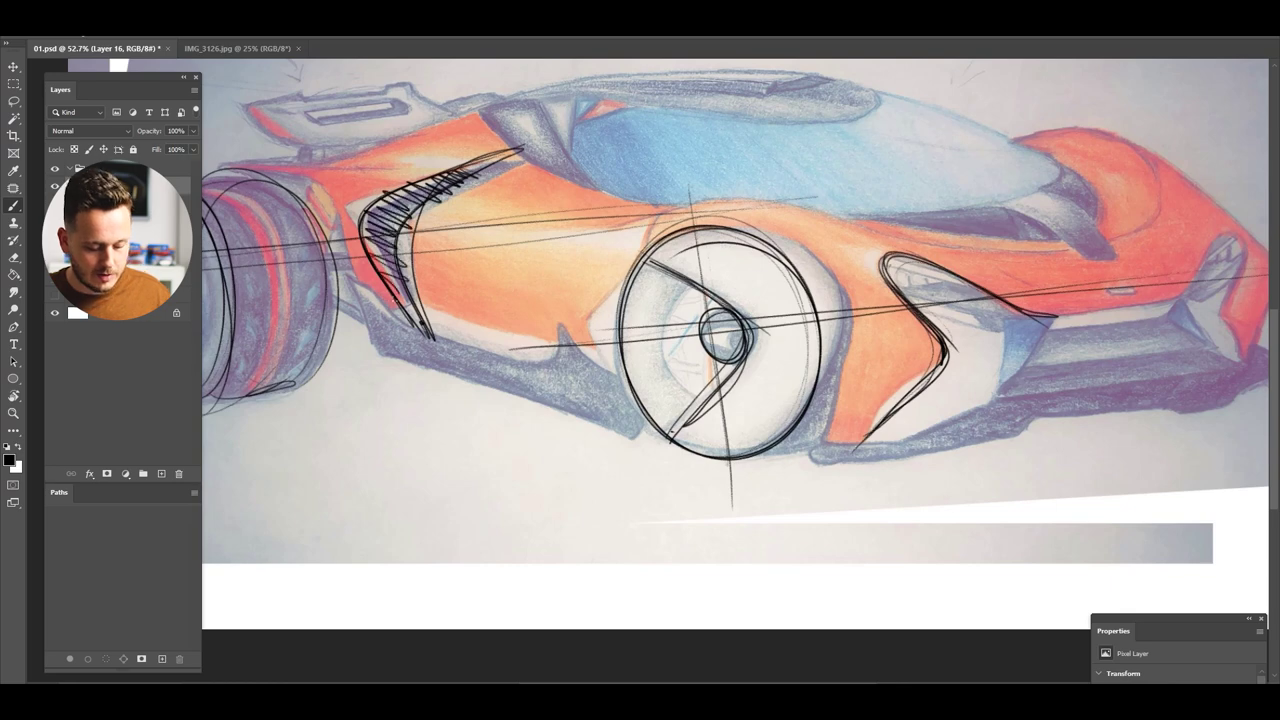
Redraw the side skirt's upper edge with an upright fin just behind the front wheel
scroll(512, 312, up, 2)
drag(603, 334, 577, 329)
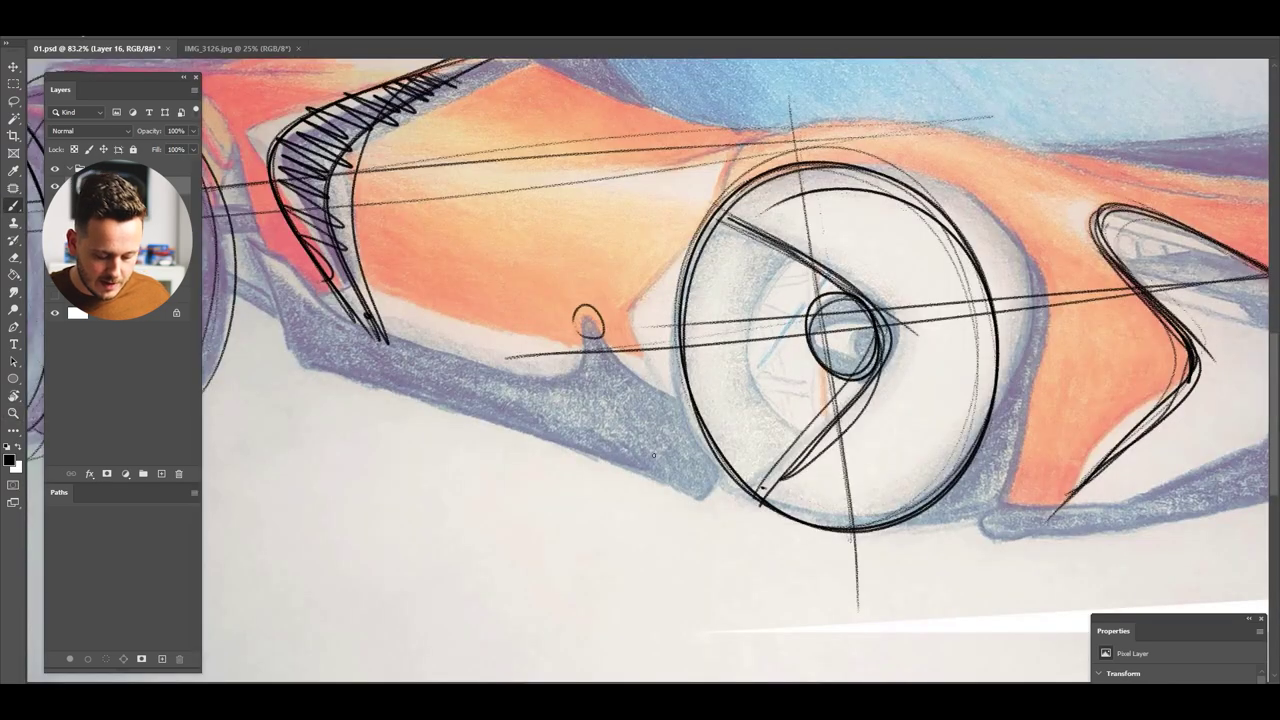
key(ctrl+z)
mouse_move(665, 409)
mouse_down()
mouse_move(601, 395)
mouse_move(505, 408)
mouse_move(650, 398)
mouse_up()
mouse_move(723, 421)
mouse_down()
mouse_move(580, 313)
mouse_move(563, 359)
mouse_move(596, 318)
mouse_move(712, 420)
mouse_up()
mouse_move(634, 367)
mouse_down()
mouse_move(565, 378)
mouse_move(303, 298)
mouse_up()
Outline the small panel below the hatched rear vent and draw the side skirt's straight bottom edge
drag(268, 240, 362, 321)
mouse_move(251, 306)
mouse_down()
mouse_move(225, 230)
mouse_move(285, 306)
mouse_up()
key(ctrl+z)
mouse_move(385, 355)
mouse_down()
mouse_move(457, 383)
mouse_move(446, 375)
mouse_up()
drag(291, 241, 325, 258)
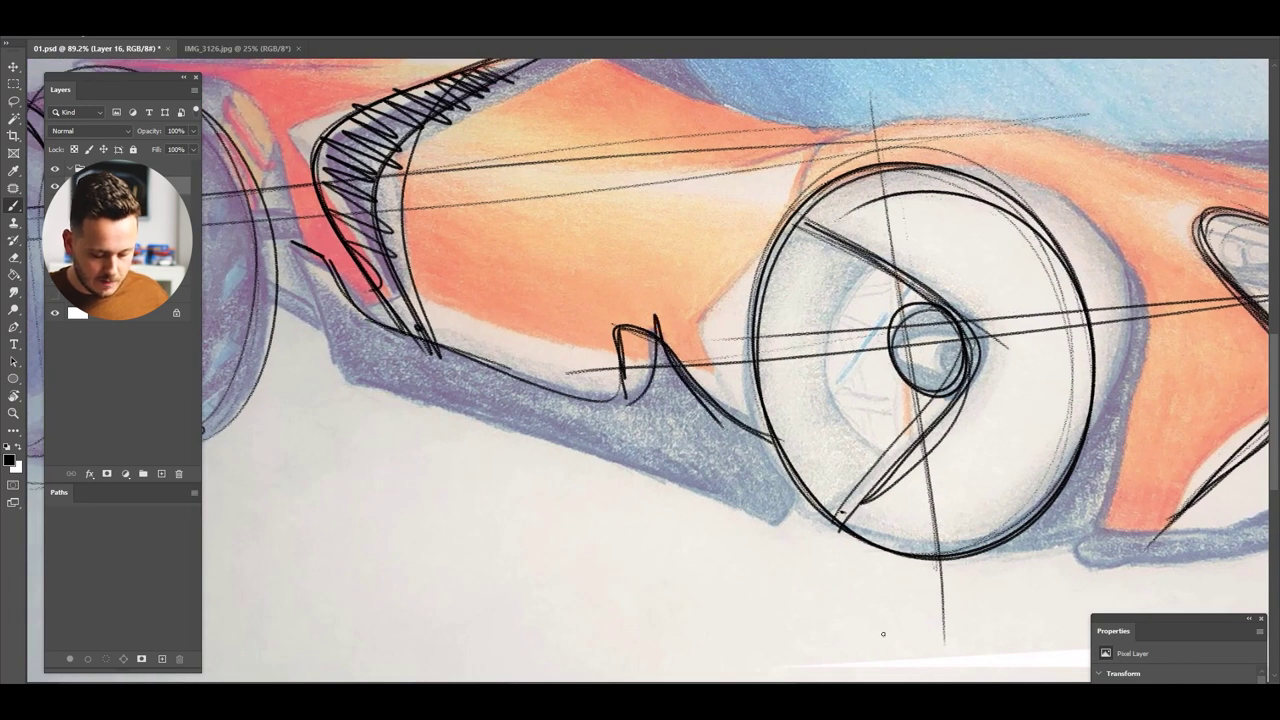
scroll(587, 387, down, 2)
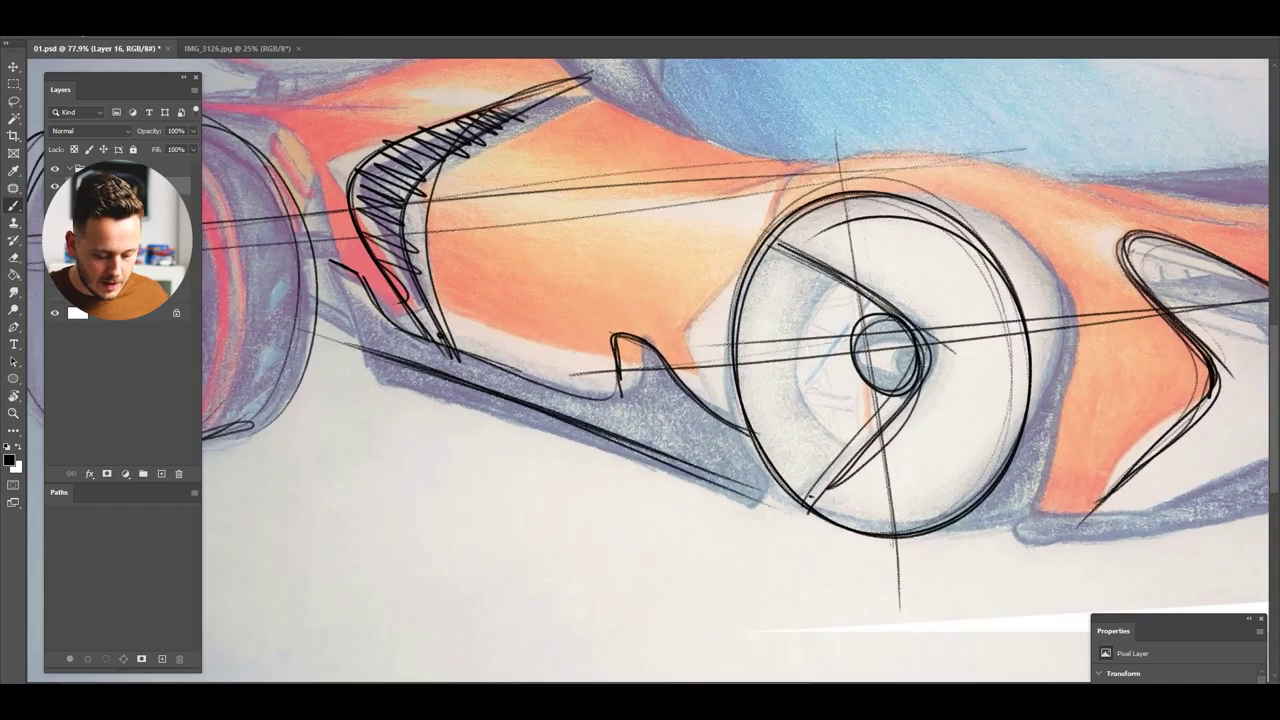
Draw perspective guides from the near headlight across the nose and outline the far headlight to match
drag(685, 321, 640, 330)
drag(755, 328, 625, 375)
drag(595, 372, 463, 357)
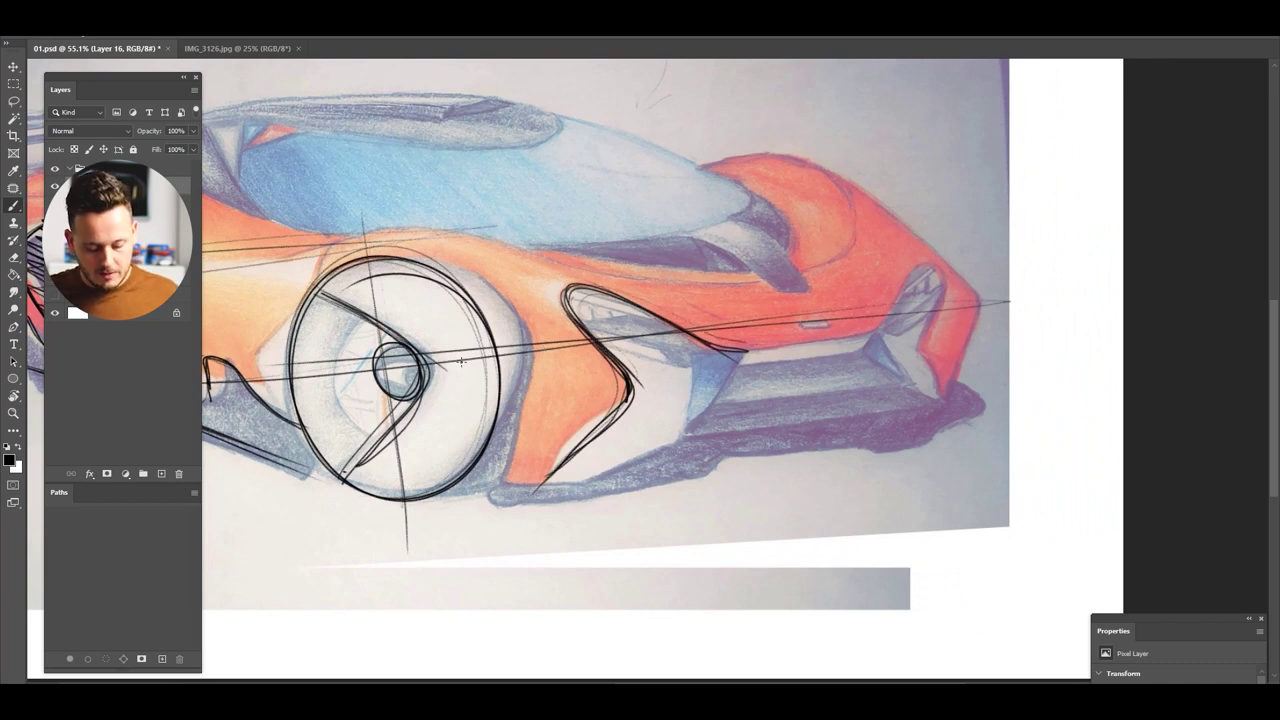
mouse_move(368, 368)
mouse_down()
mouse_move(881, 307)
mouse_move(995, 310)
mouse_up()
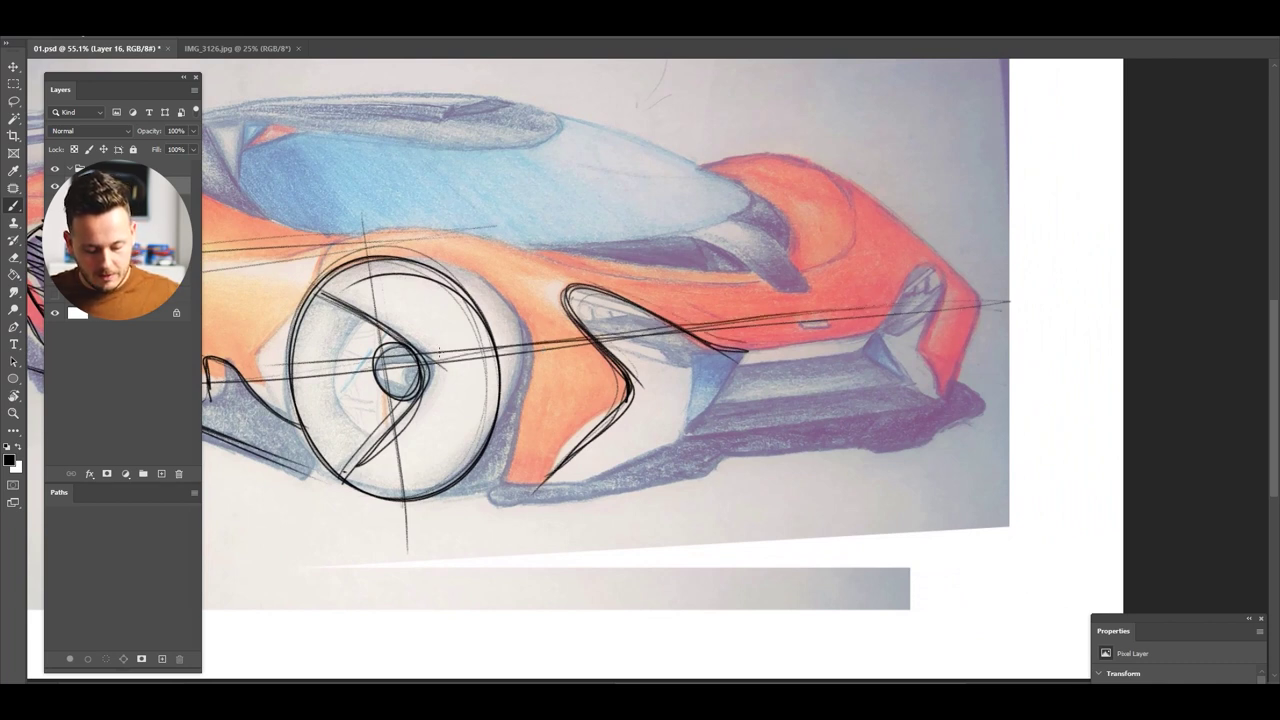
drag(566, 283, 925, 244)
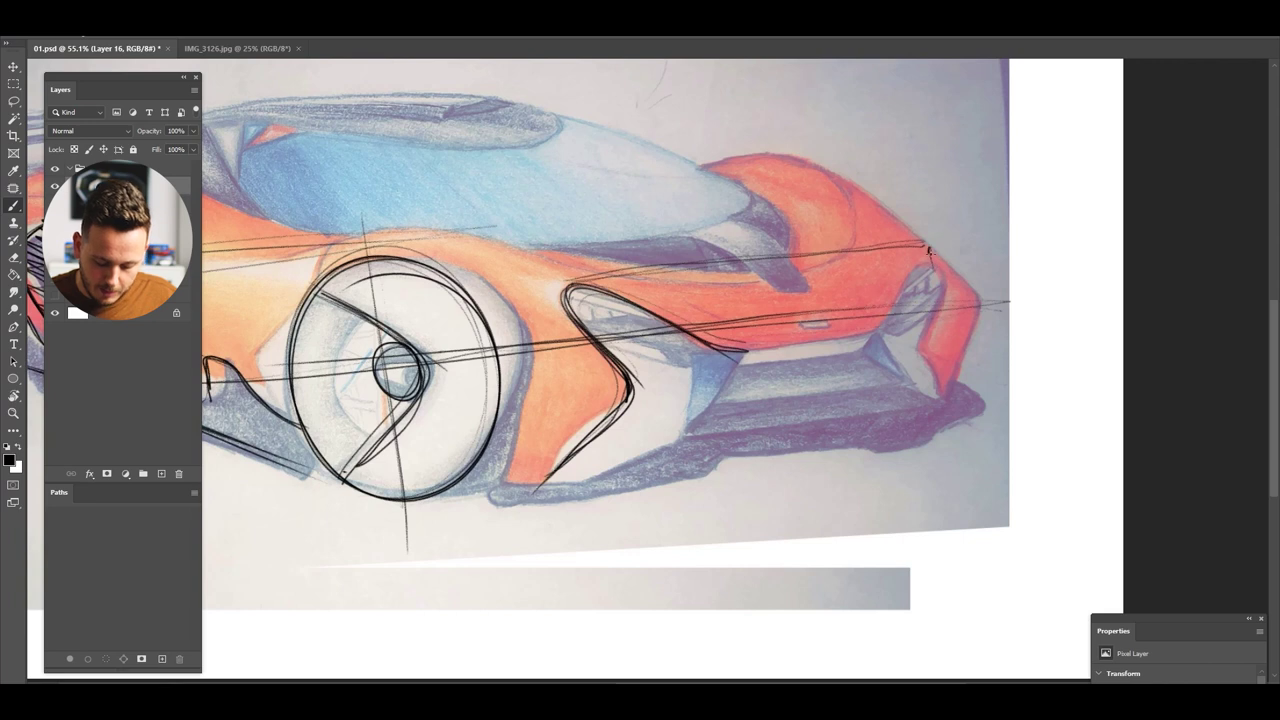
drag(928, 250, 906, 320)
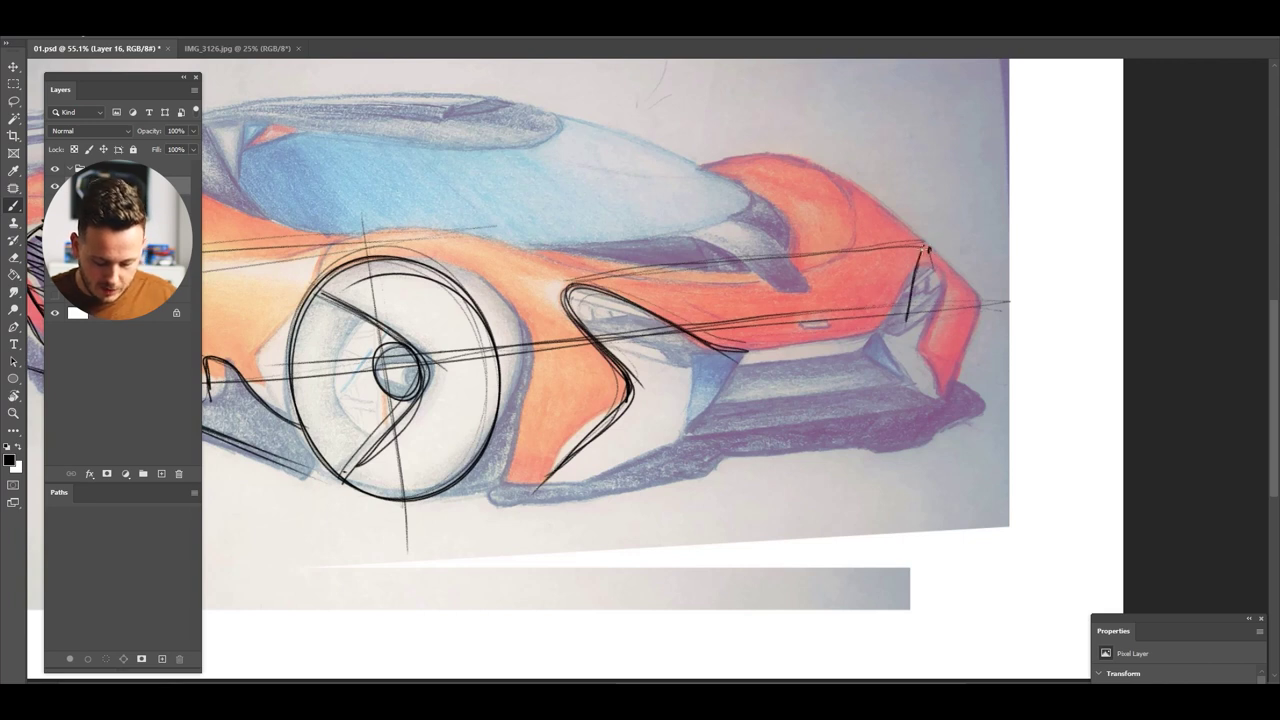
drag(929, 244, 950, 314)
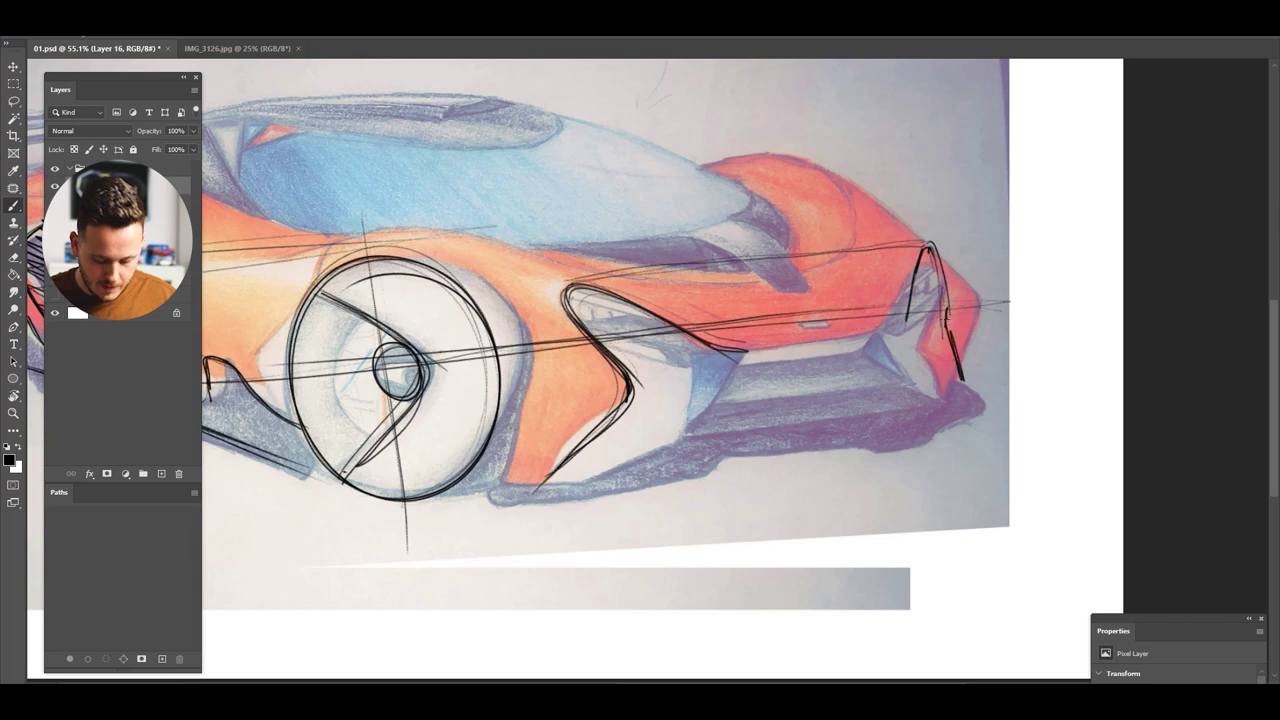
Add a lower perspective guide and draw the grille's upper edge connecting the near and far headlights
mouse_move(569, 380)
mouse_down()
mouse_move(950, 336)
mouse_move(808, 352)
mouse_up()
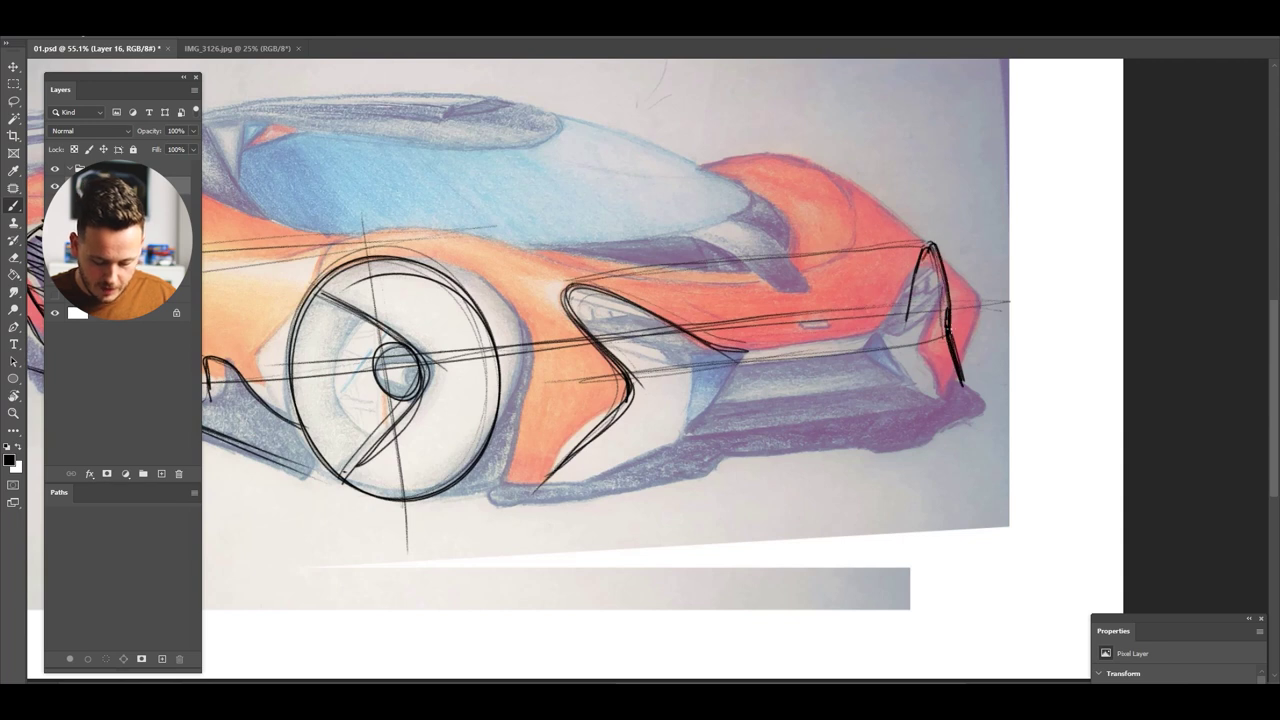
drag(903, 325, 726, 354)
drag(730, 355, 895, 335)
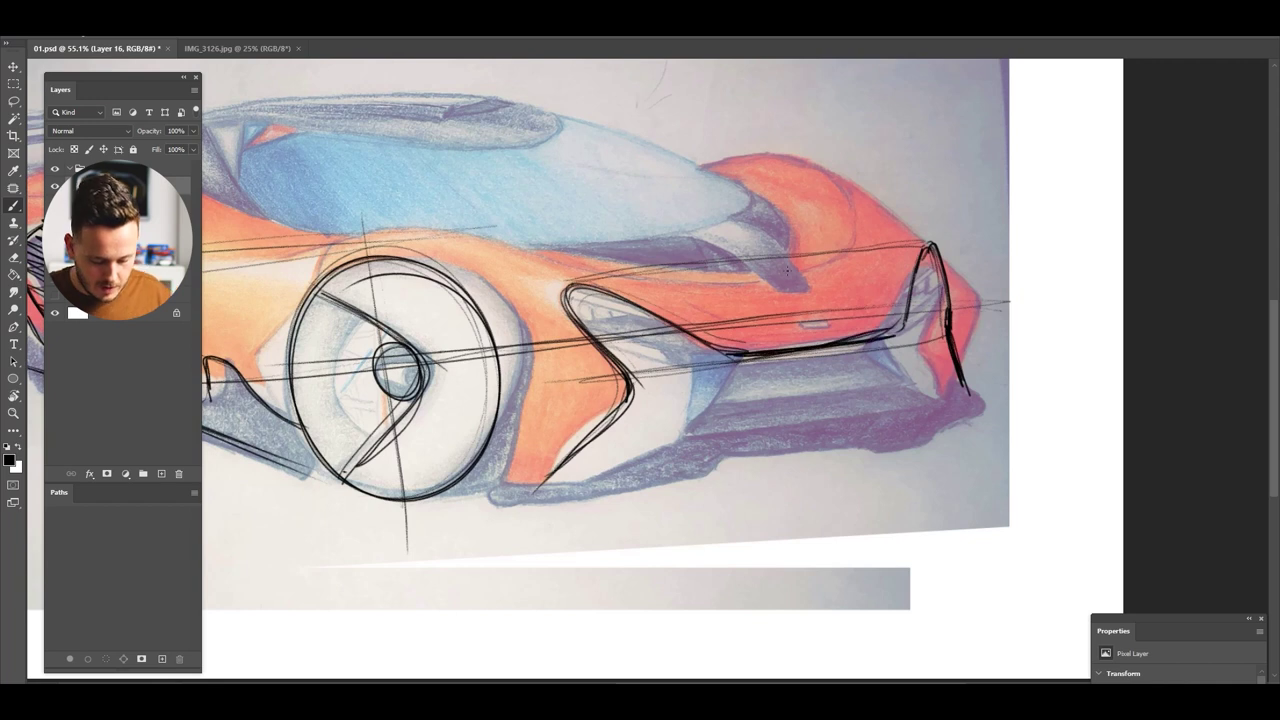
Draw the car's centre line over the roof, windscreen and bonnet to a small badge and down the front bumper
mouse_move(783, 325)
mouse_down()
mouse_move(627, 230)
mouse_move(694, 282)
mouse_up()
mouse_move(583, 211)
mouse_down()
mouse_move(619, 208)
mouse_move(798, 293)
mouse_move(492, 162)
mouse_move(872, 364)
mouse_up()
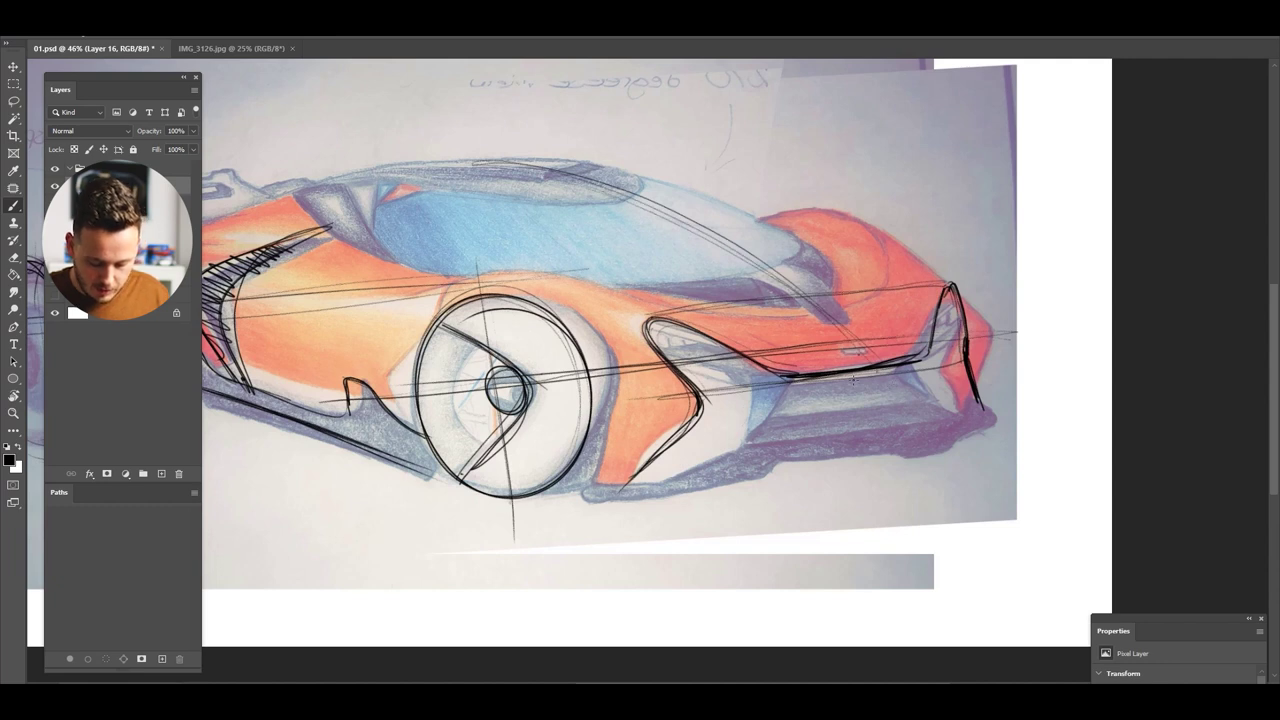
drag(858, 352, 700, 230)
key(z)
mouse_move(752, 367)
mouse_down()
mouse_move(640, 367)
mouse_move(738, 367)
mouse_up()
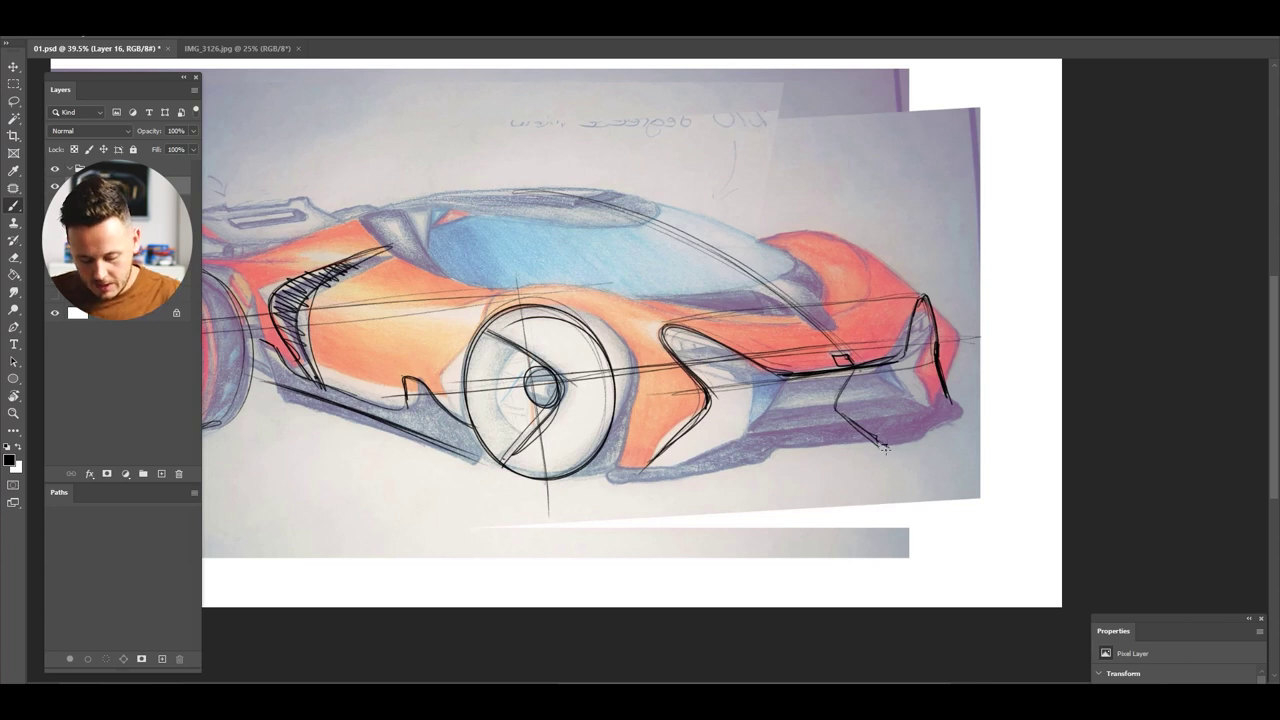
Draw the front splitter's bottom edge across the bumper and the outer edge of the far front corner
drag(849, 453, 916, 440)
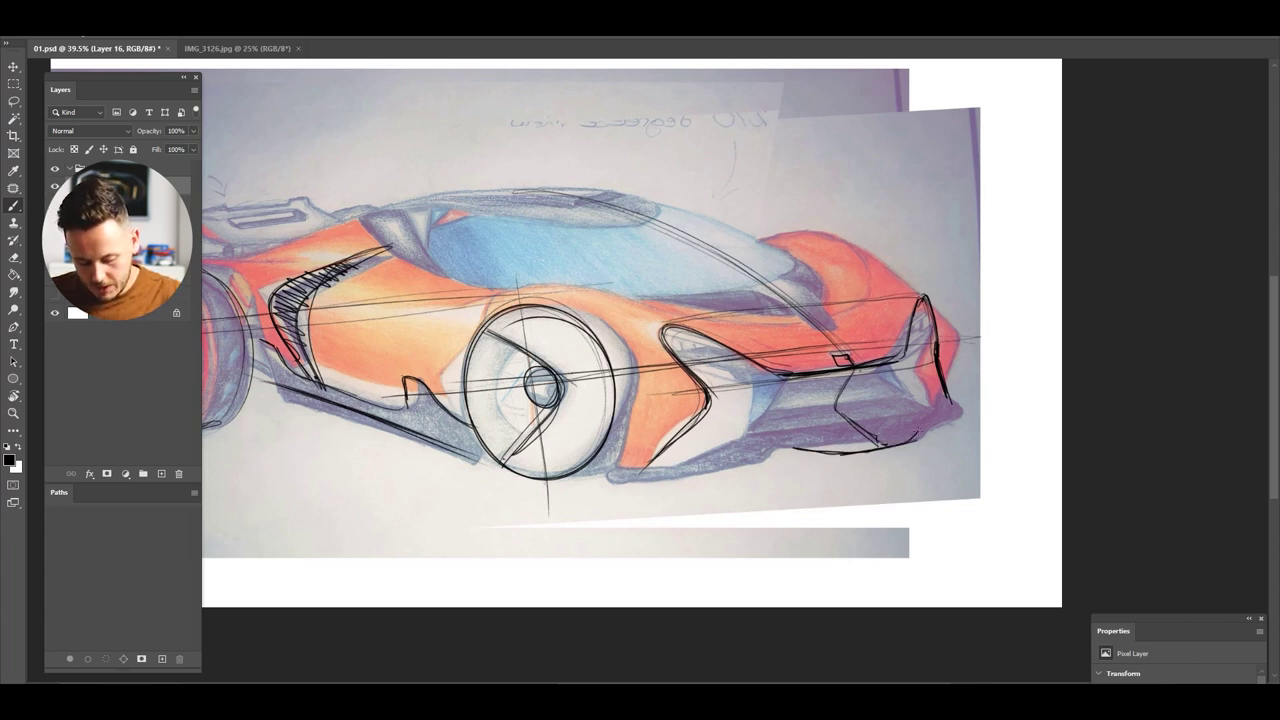
mouse_move(772, 449)
mouse_down()
mouse_move(614, 481)
mouse_move(780, 464)
mouse_up()
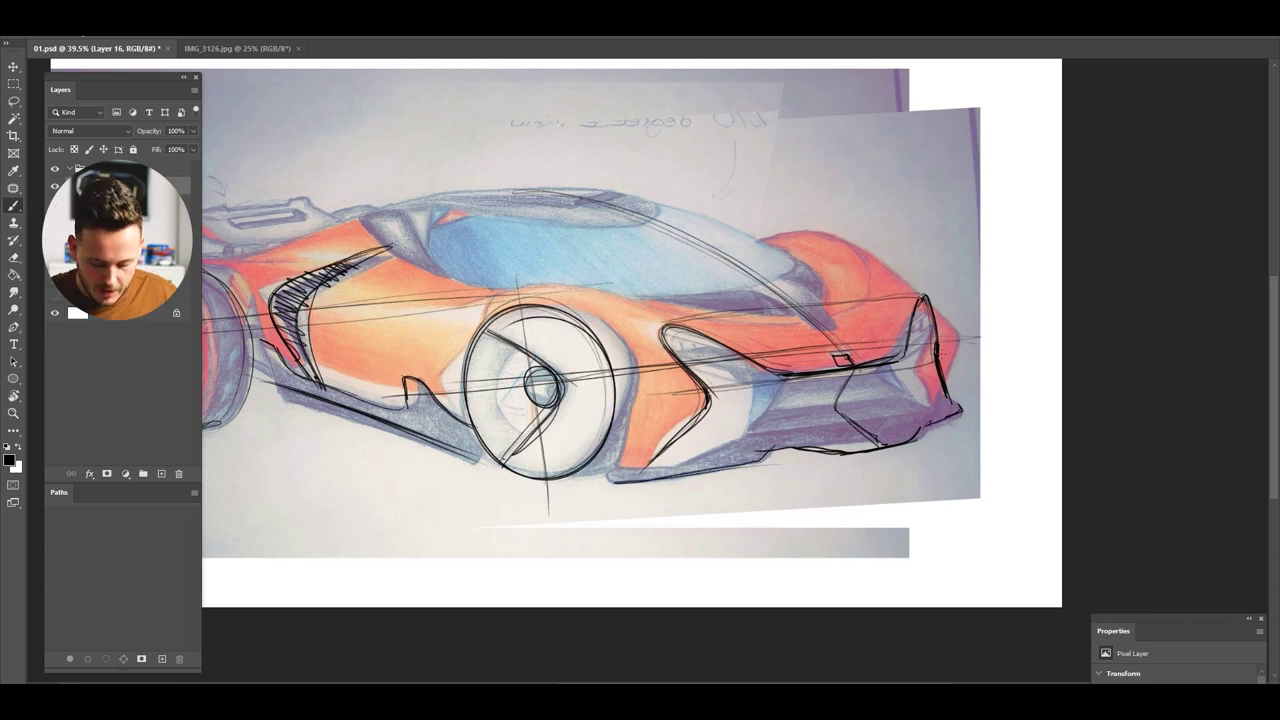
drag(933, 298, 952, 393)
mouse_move(718, 401)
mouse_down()
mouse_move(640, 401)
mouse_move(755, 381)
mouse_up()
Outline the dark bonnet insert around the centre line and trace the windscreen's lower edge
key(z)
mouse_move(790, 310)
mouse_down()
mouse_move(836, 335)
mouse_move(820, 344)
mouse_up()
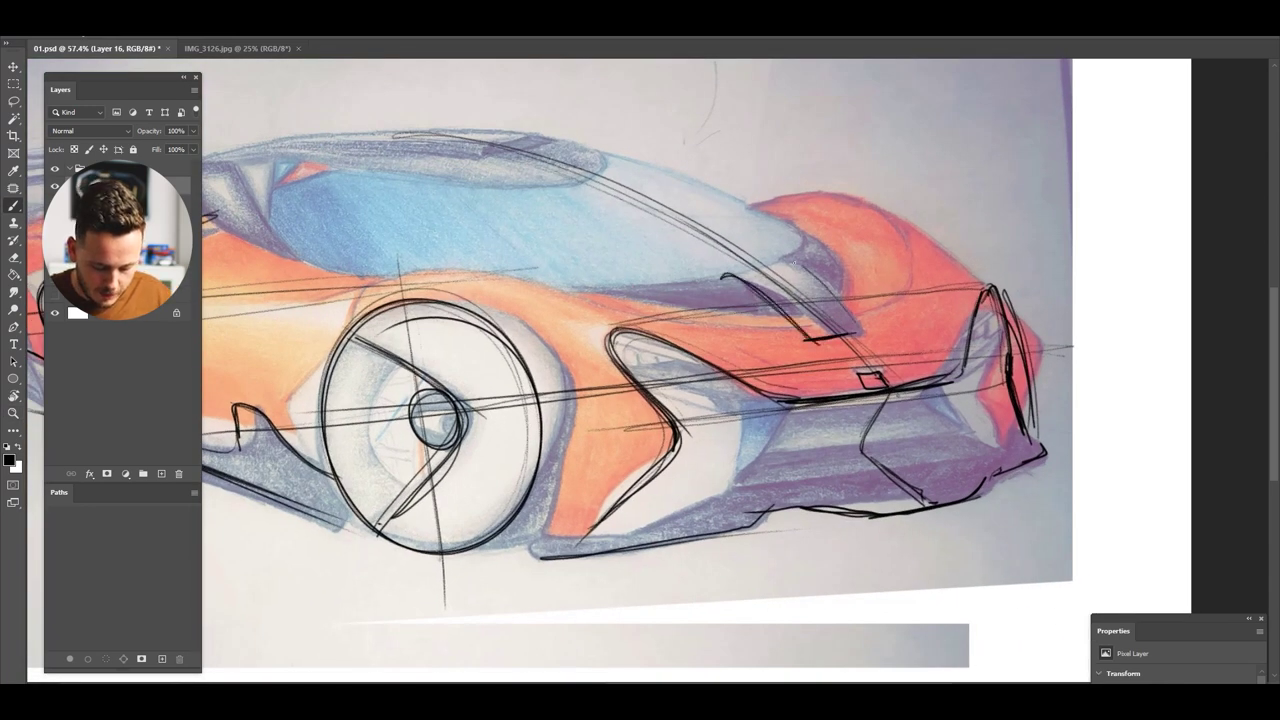
drag(777, 254, 852, 322)
mouse_move(786, 270)
mouse_down()
mouse_move(606, 285)
mouse_move(498, 271)
mouse_up()
drag(806, 247, 642, 285)
drag(727, 313, 894, 308)
Outline the far front fender bulge and draw the near wheel arch with its shoulder line running onto the bonnet
drag(857, 210, 893, 305)
mouse_move(740, 323)
mouse_down()
mouse_move(568, 291)
mouse_move(372, 312)
mouse_up()
key(ctrl+space)
mouse_move(645, 336)
mouse_down()
mouse_move(540, 340)
mouse_move(625, 336)
mouse_up()
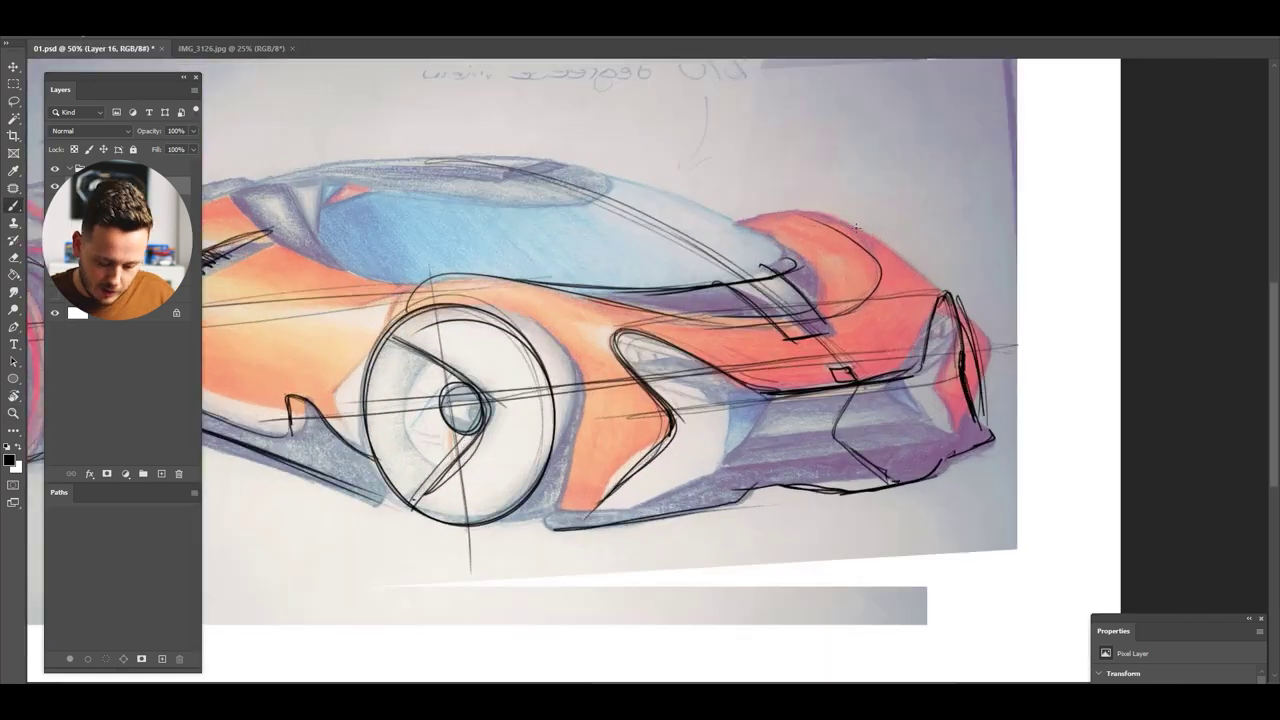
drag(800, 252, 838, 214)
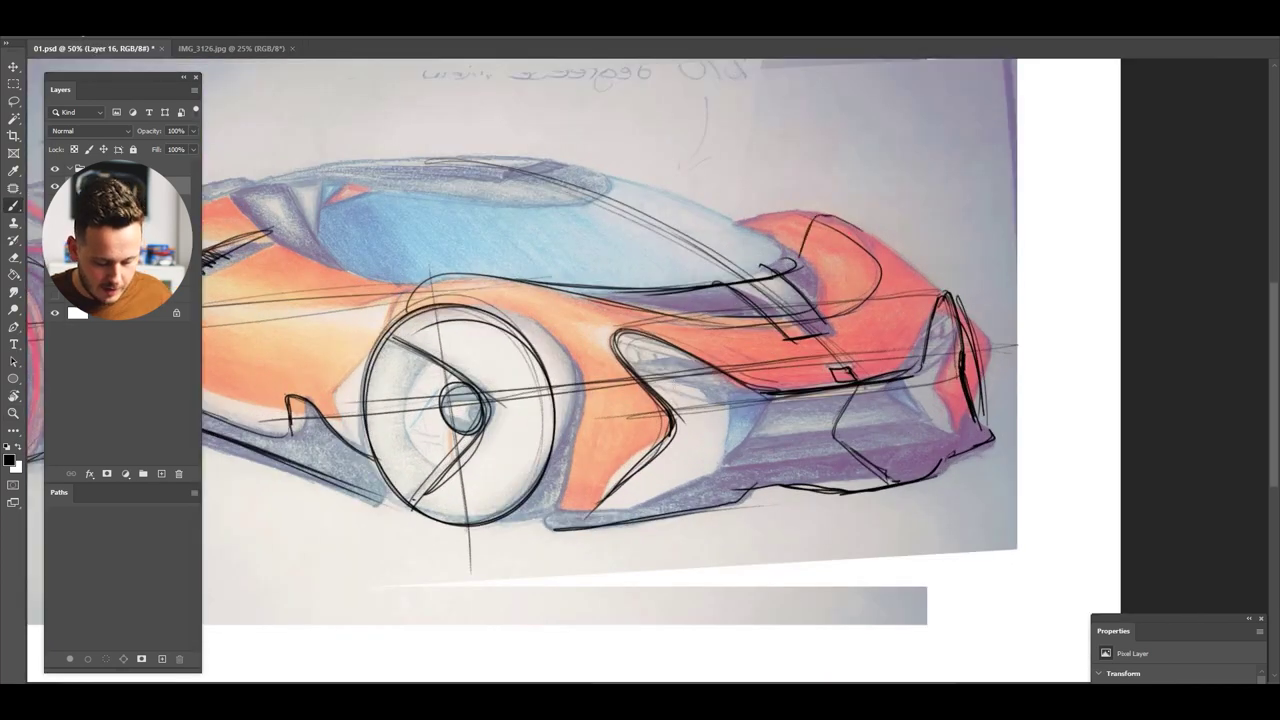
mouse_move(520, 278)
mouse_down()
mouse_move(470, 273)
mouse_move(439, 309)
mouse_up()
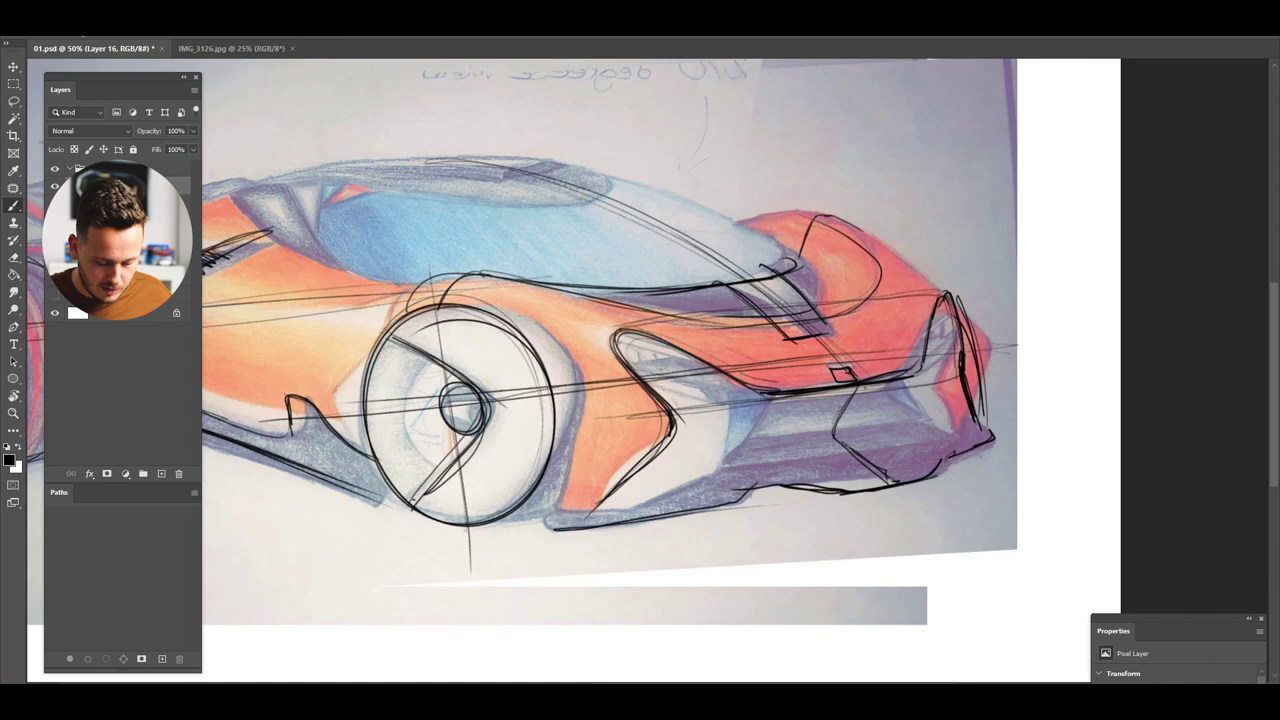
drag(540, 287, 712, 324)
drag(606, 302, 727, 326)
Flip the canvas horizontally back to its original orientation and show the whole supercar sketch
key(z)
drag(550, 313, 451, 312)
key(ctrl+0)
key(b)
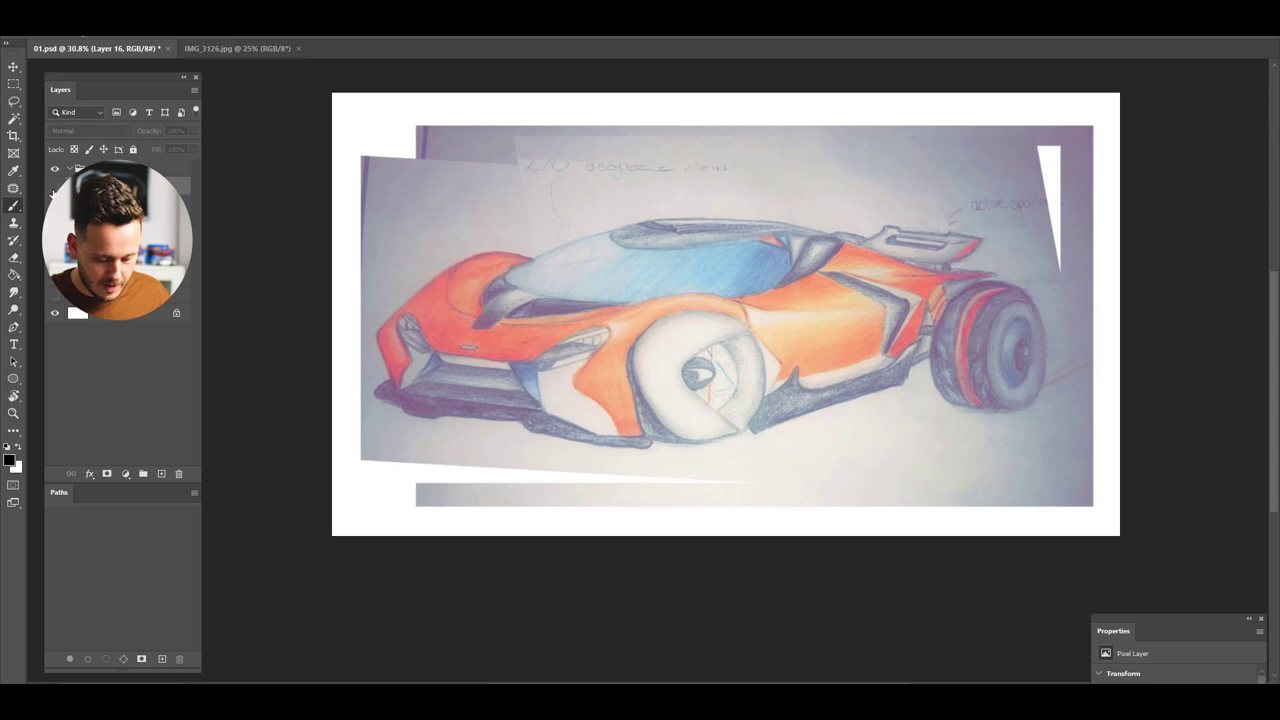
Hide and show the overdrawing layer repeatedly to compare the corrected lines with the original supercar sketch
click(53, 190)
click(52, 190)
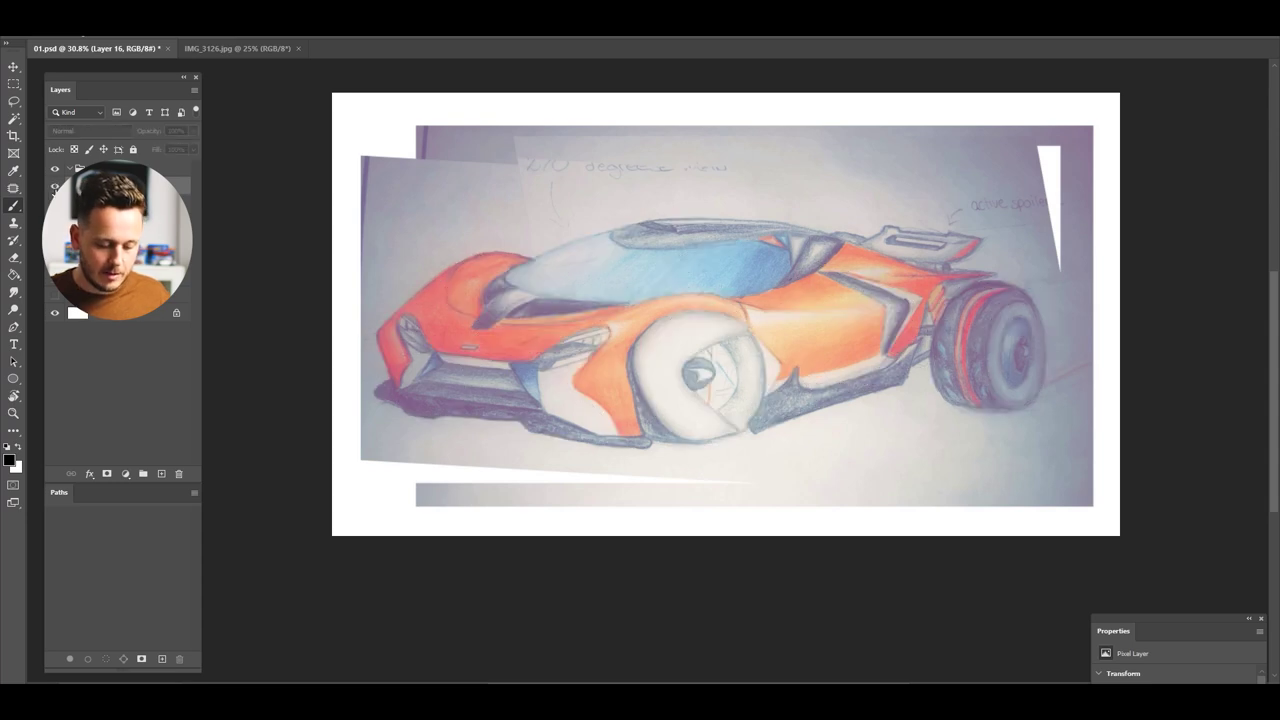
click(54, 188)
click(50, 189)
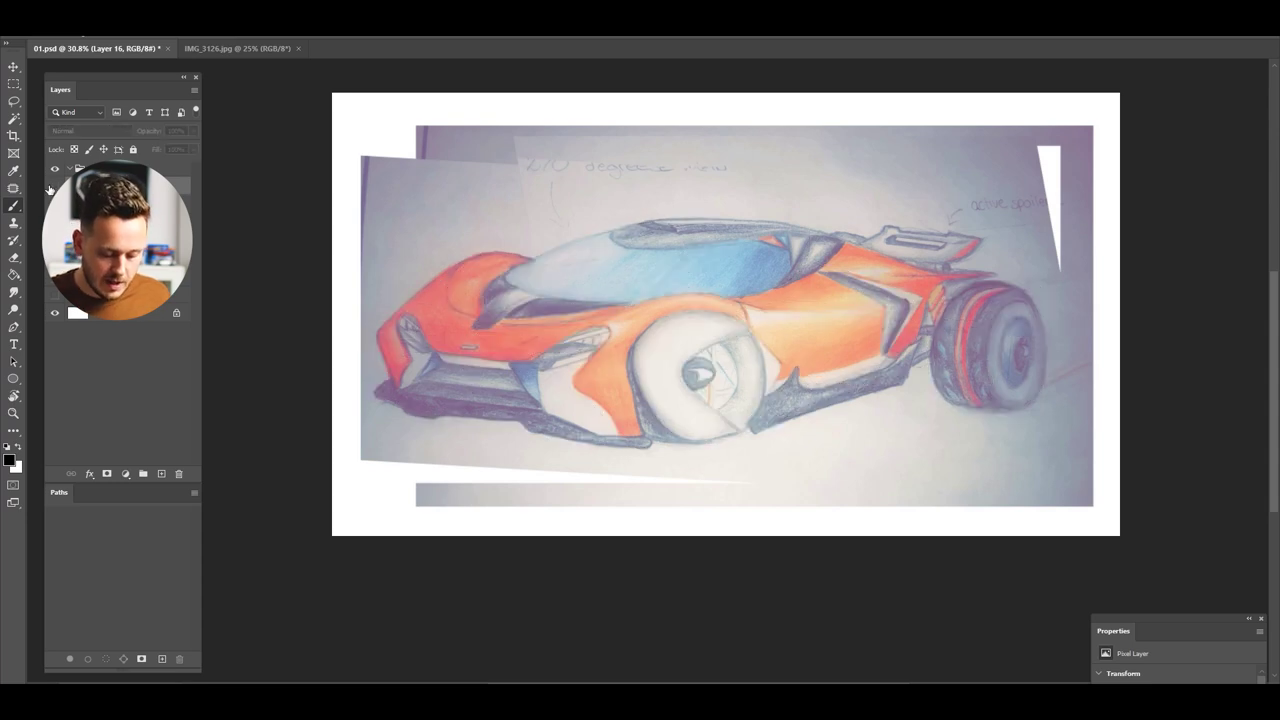
click(52, 189)
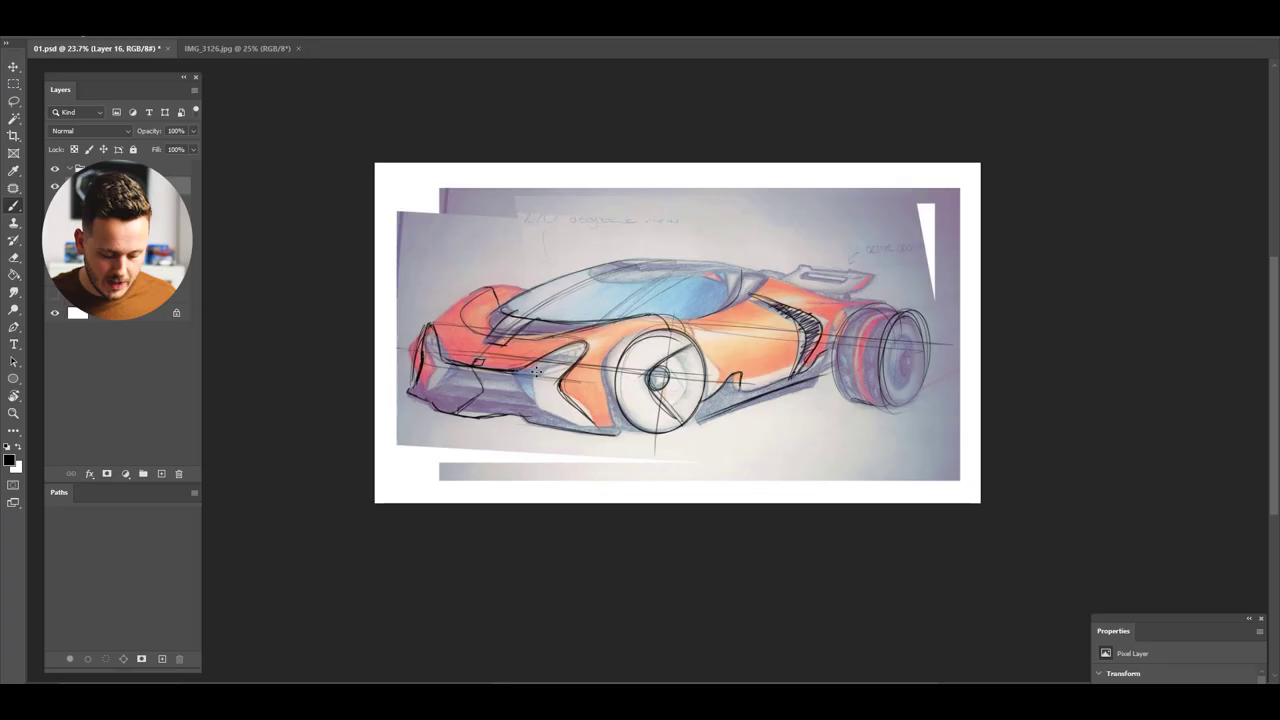
scroll(557, 390, down, 1)
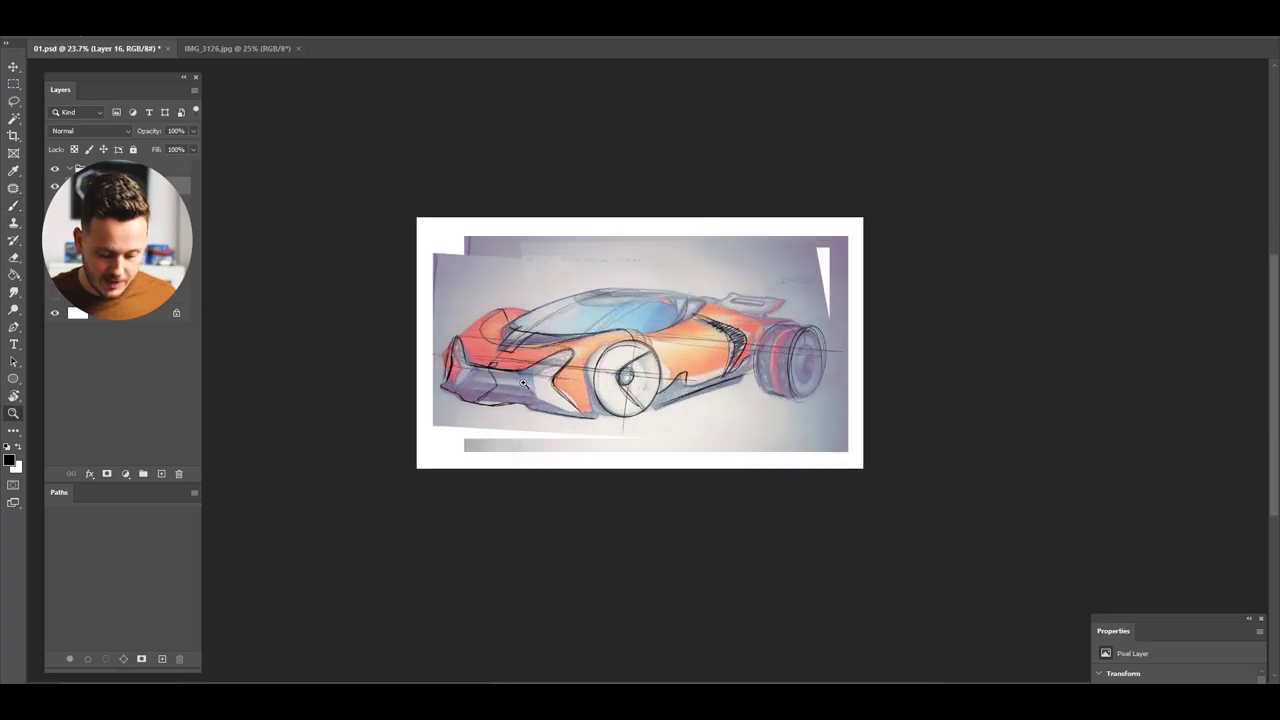
scroll(557, 390, up, 3)
click(55, 188)
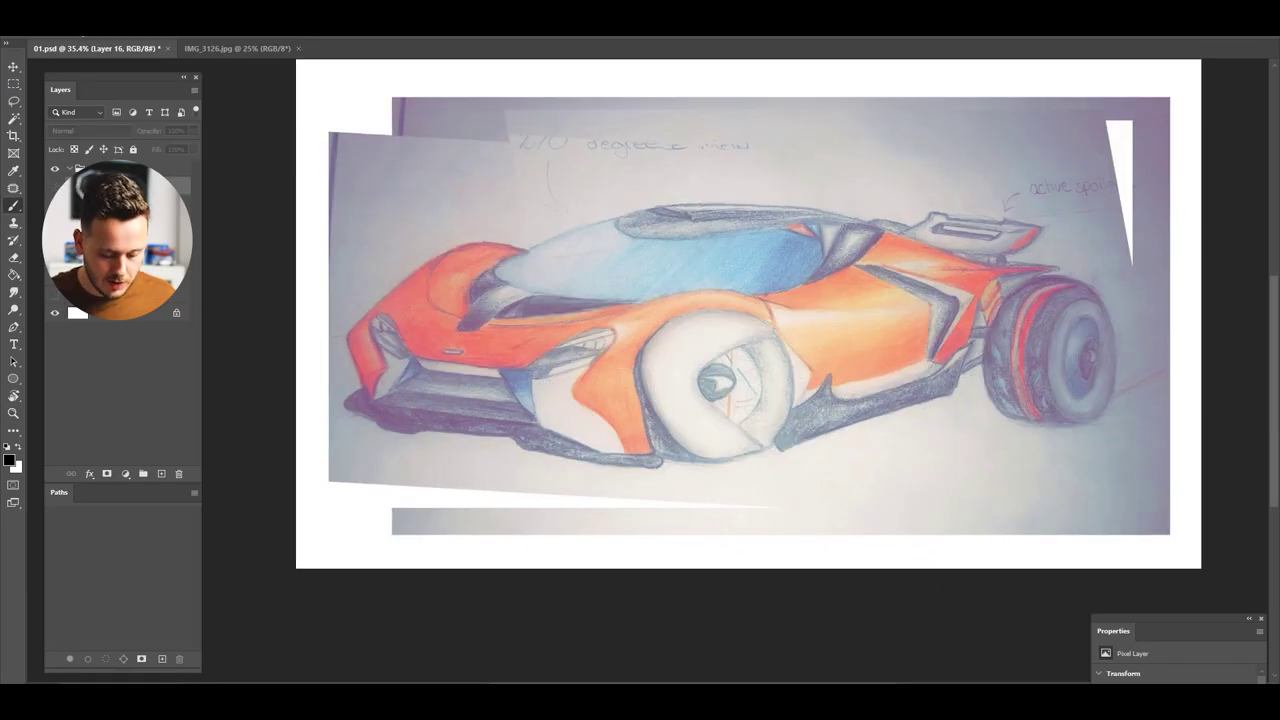
mouse_move(628, 388)
mouse_down()
mouse_move(548, 396)
mouse_move(601, 410)
mouse_up()
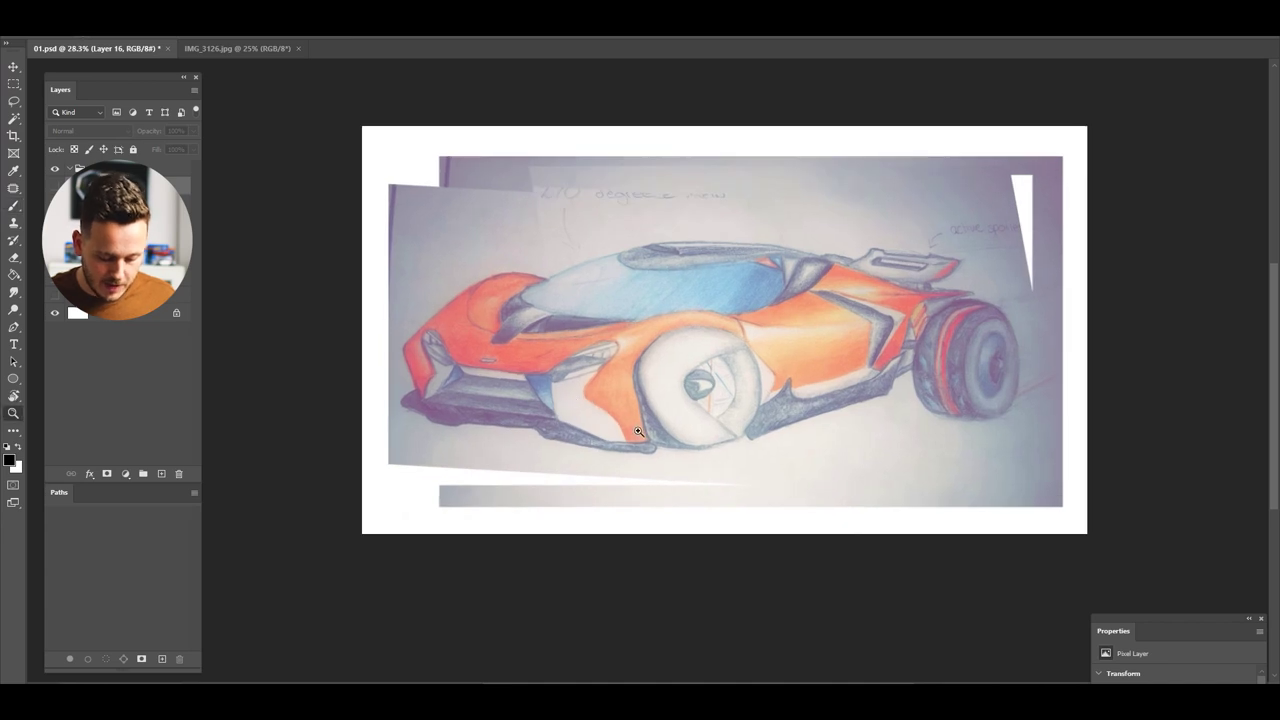
scroll(650, 434, up, 1)
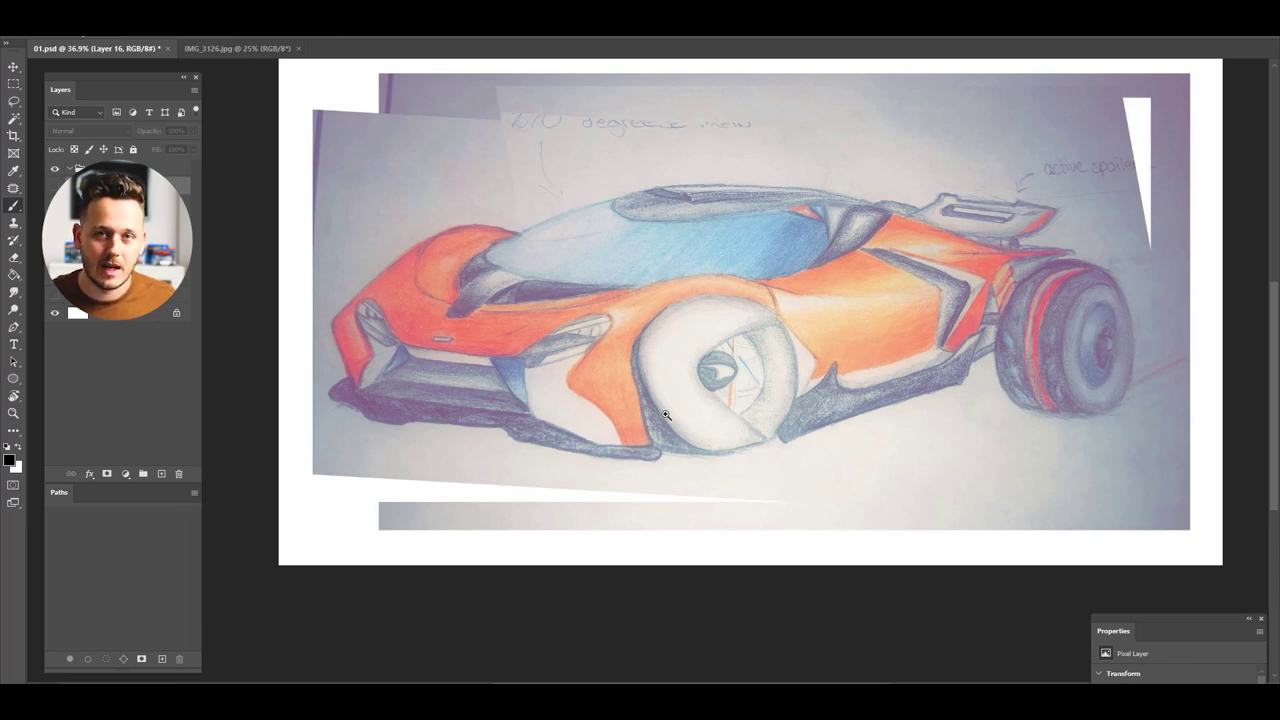
Review the three corrected sketch sheets one after another, from the Micro hatchbacks to the orange supercar
drag(593, 343, 553, 355)
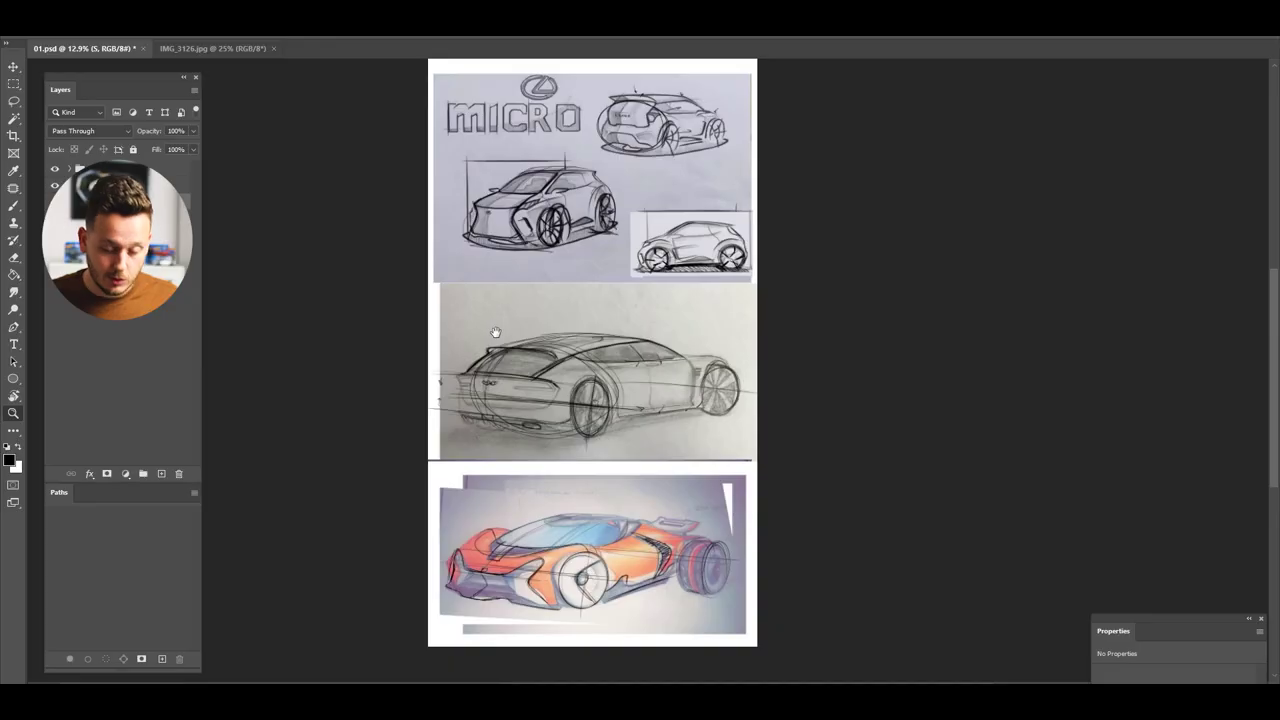
click(481, 237)
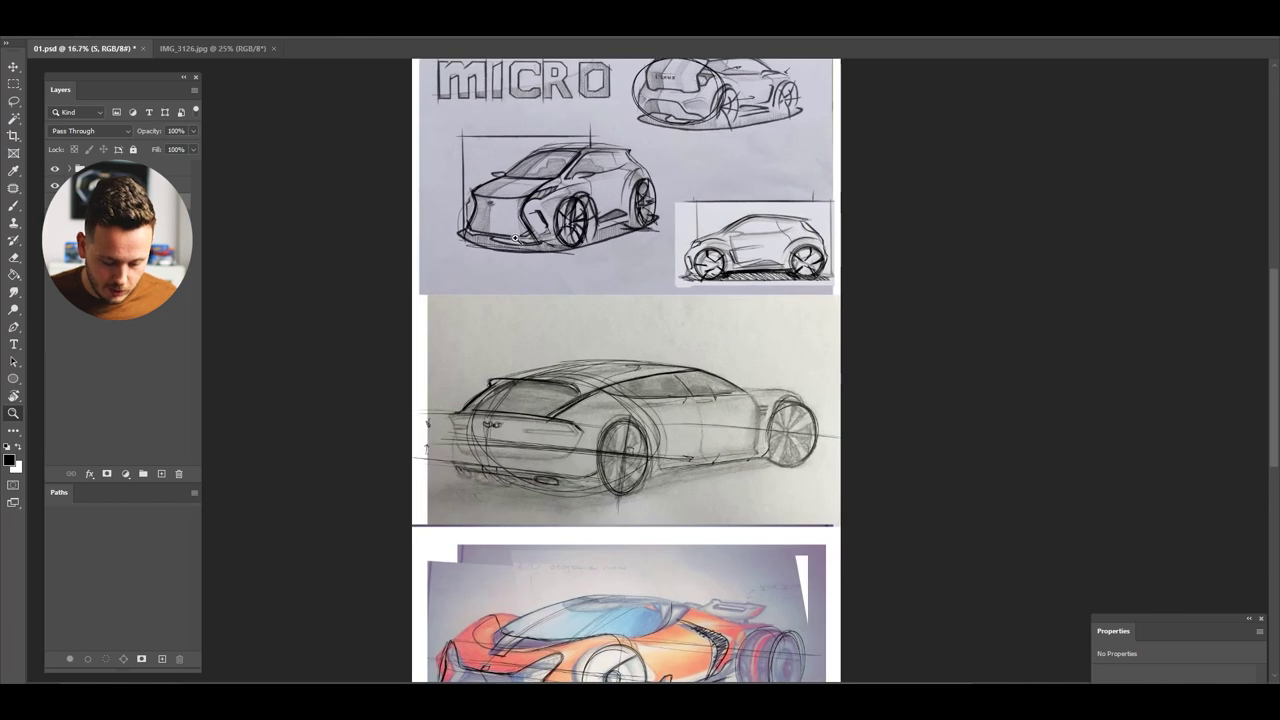
drag(515, 238, 523, 270)
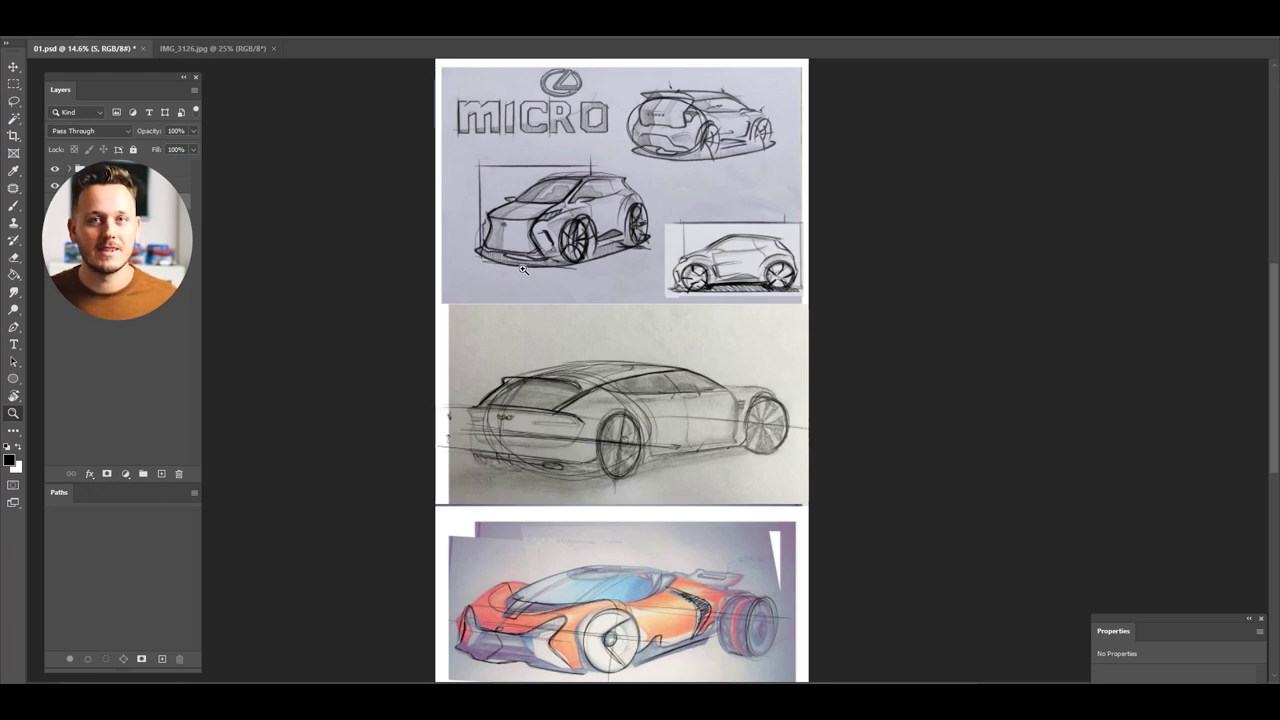
mouse_move(523, 269)
mouse_down()
mouse_move(525, 300)
mouse_move(561, 312)
mouse_move(491, 313)
mouse_move(542, 313)
mouse_up()
key(b)
key(ctrl+space)
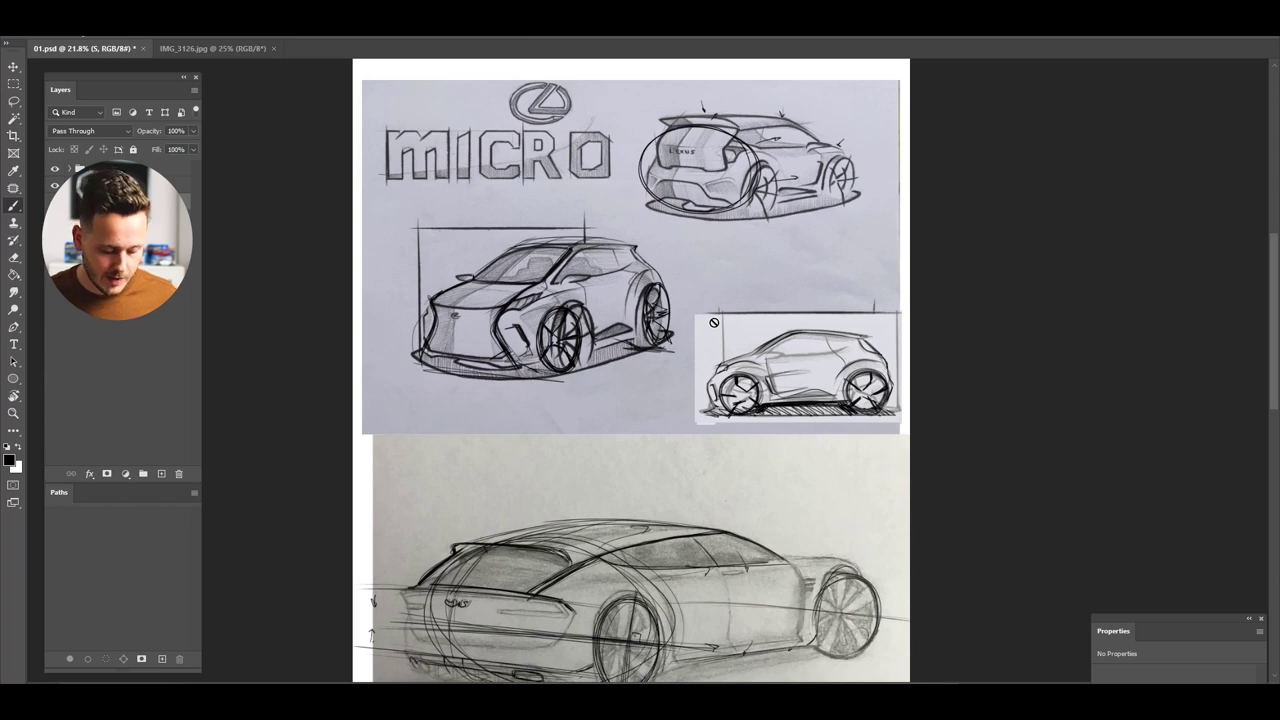
drag(458, 553, 465, 264)
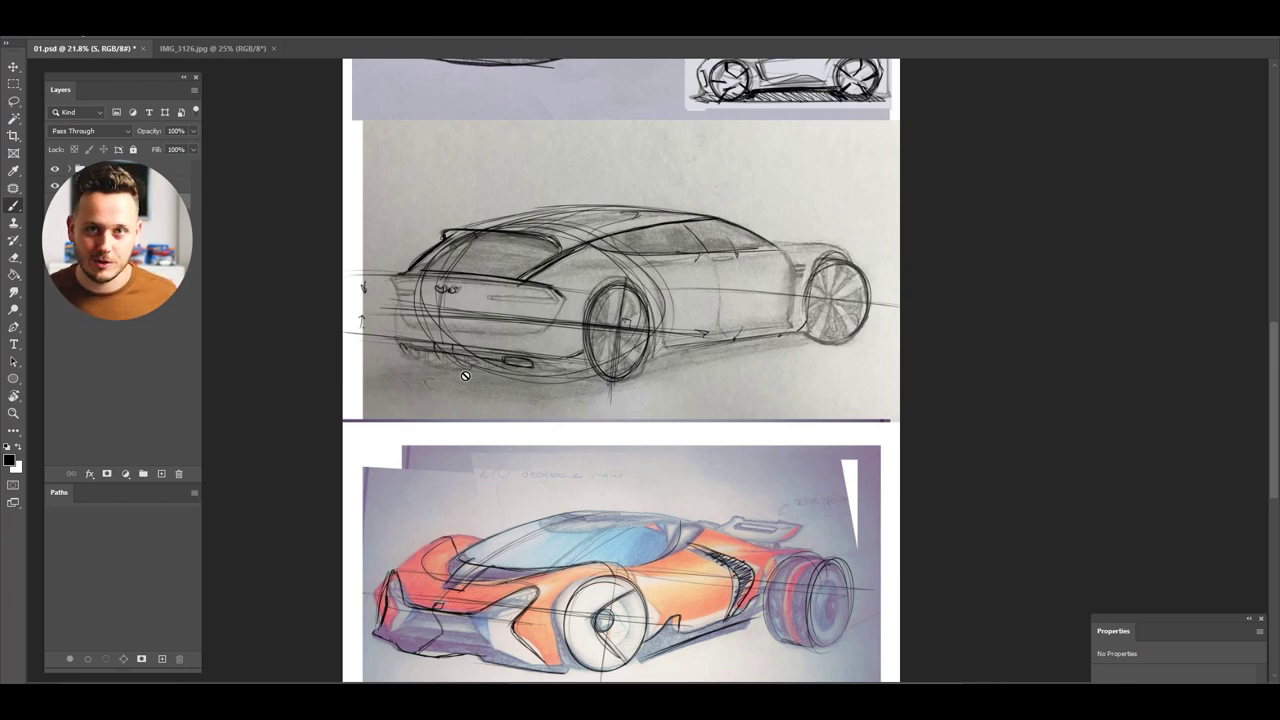
scroll(465, 375, down, 3)
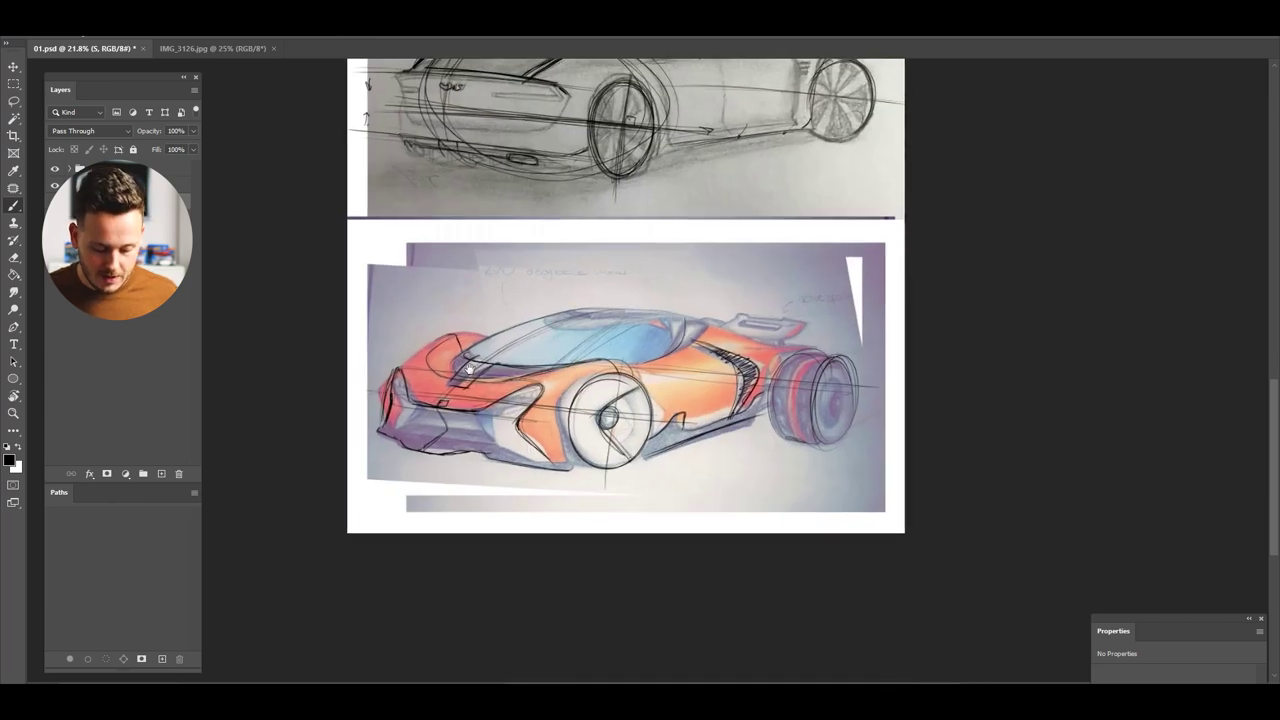